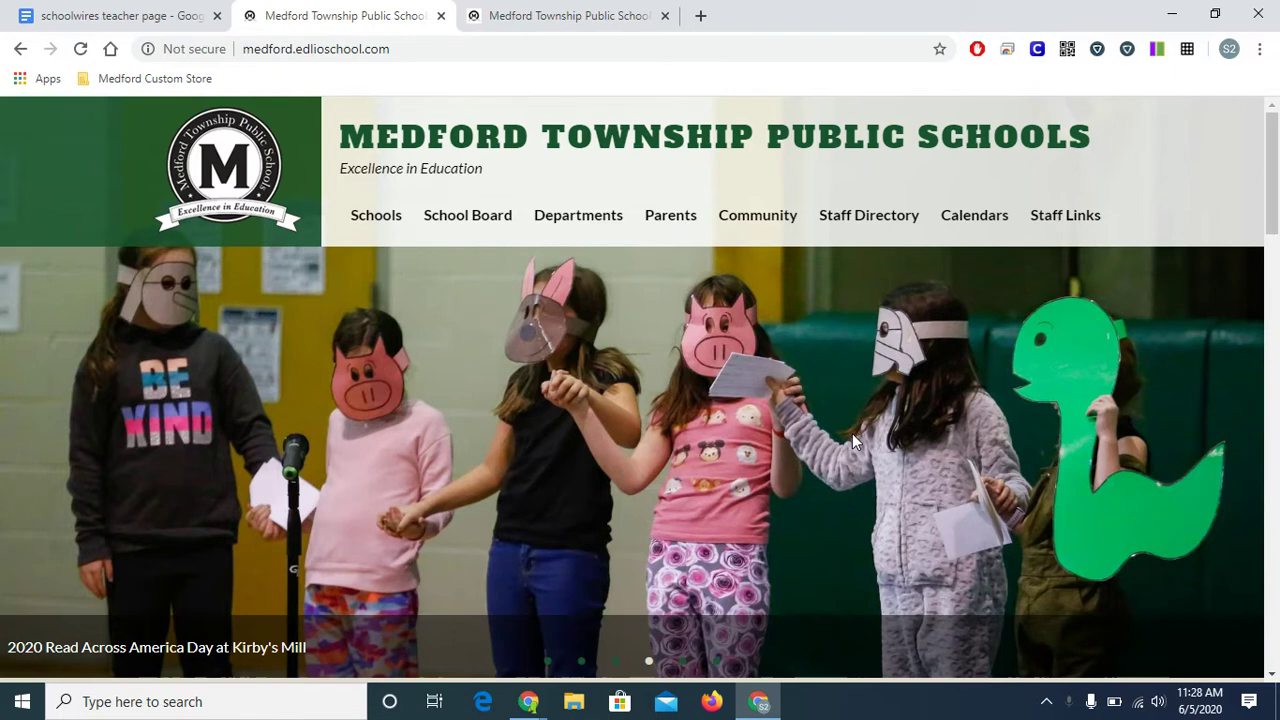
# Switch to the "schoolwires teacher page" Google Docs document and review its introduction, Fab Lab Curriculum sections and closing item list.
pyautogui.hotkey('ctrl', 'shift', 'Tab')
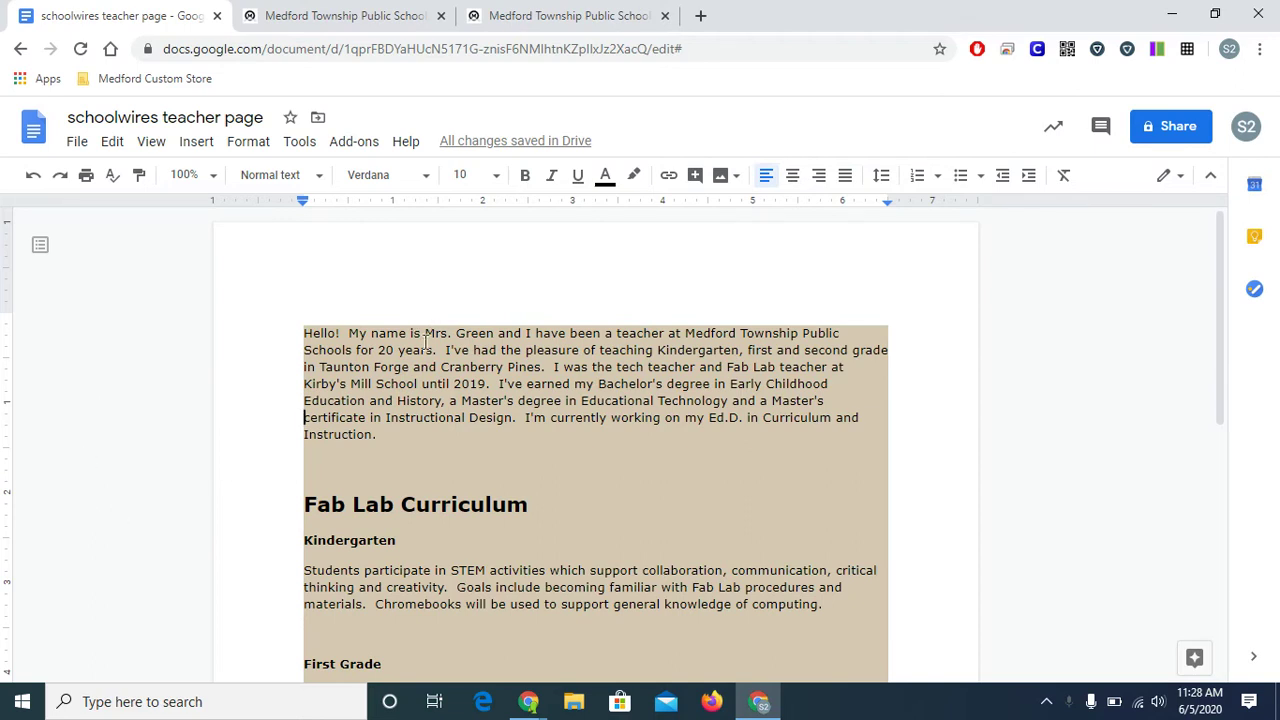
pyautogui.scroll(-2, 414, 351)
pyautogui.scroll(-3, 406, 343)
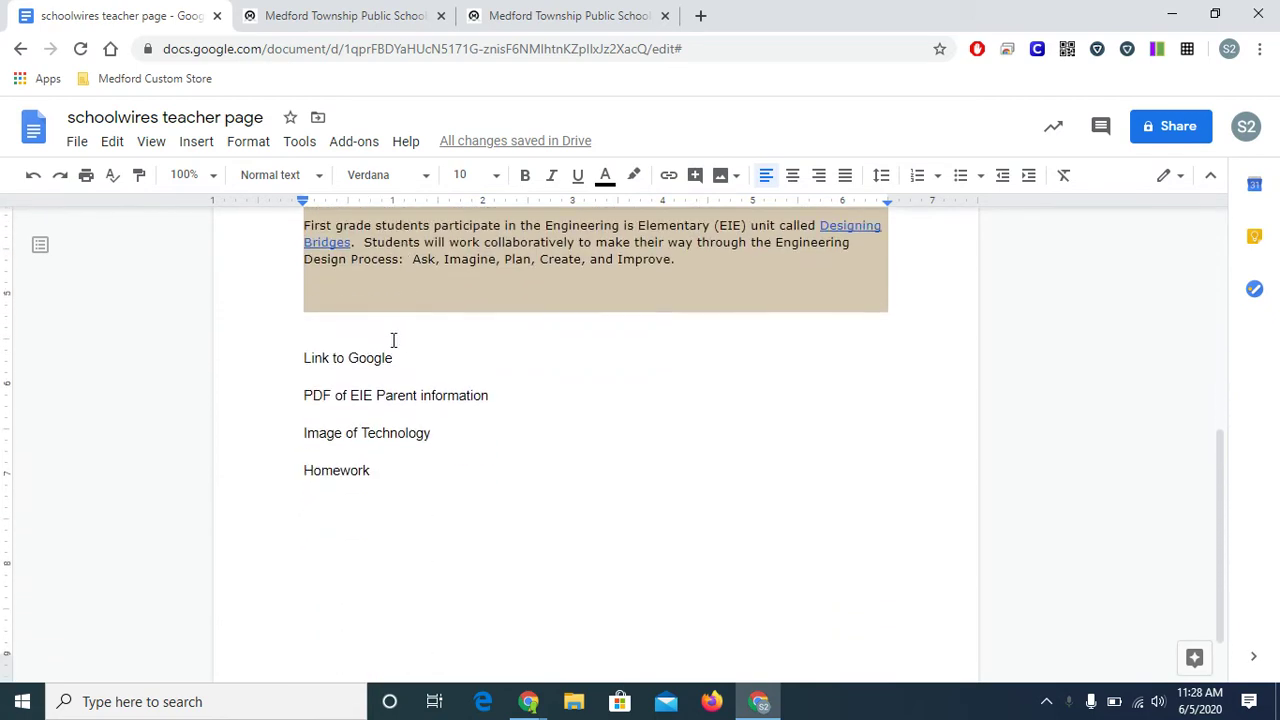
pyautogui.scroll(2, 394, 340)
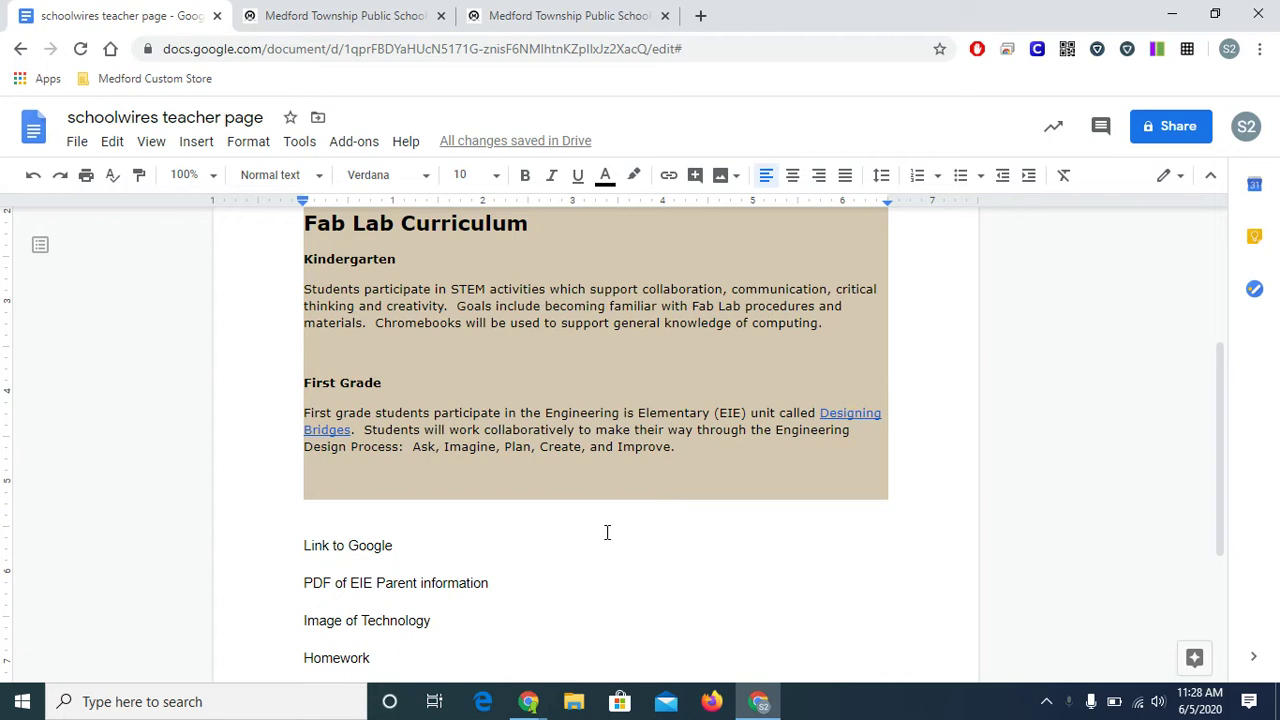
pyautogui.scroll(-1, 606, 525)
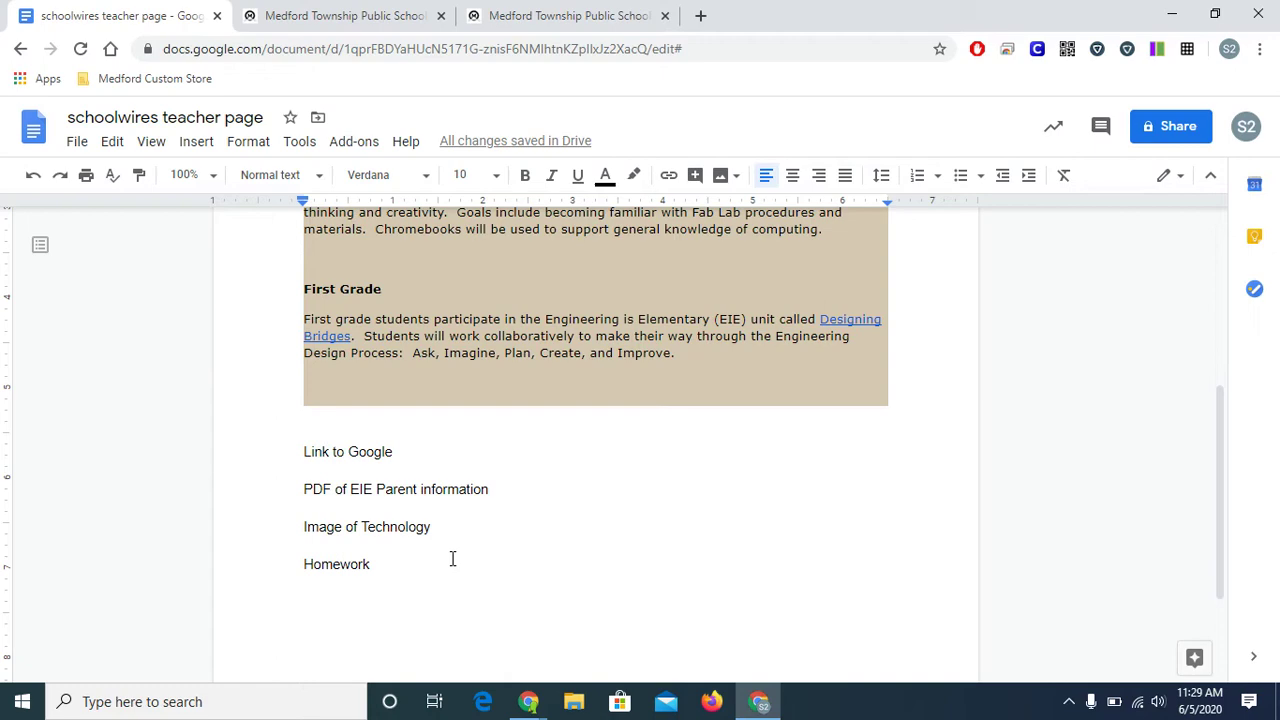
pyautogui.scroll(5, 452, 560)
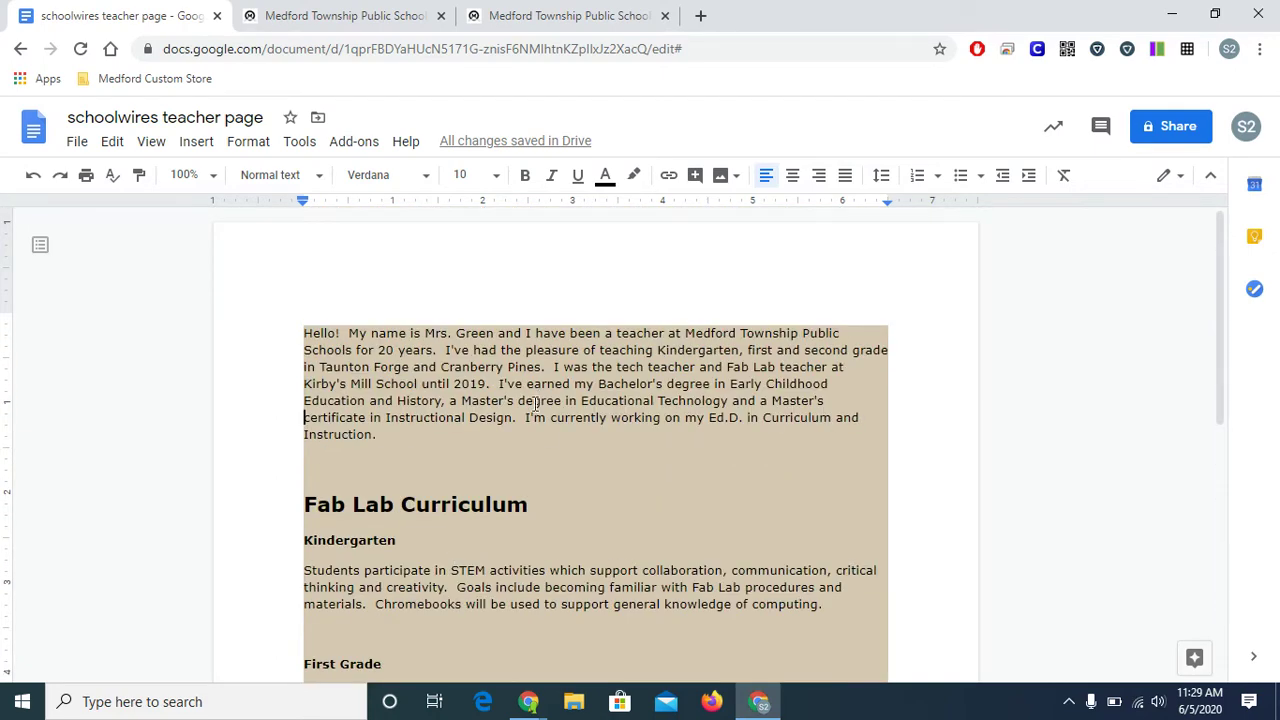
# Return to the Medford Township Public Schools site, sign in to its admin area with Google and open the Pages section.
pyautogui.hotkey('ctrl', 'Tab')
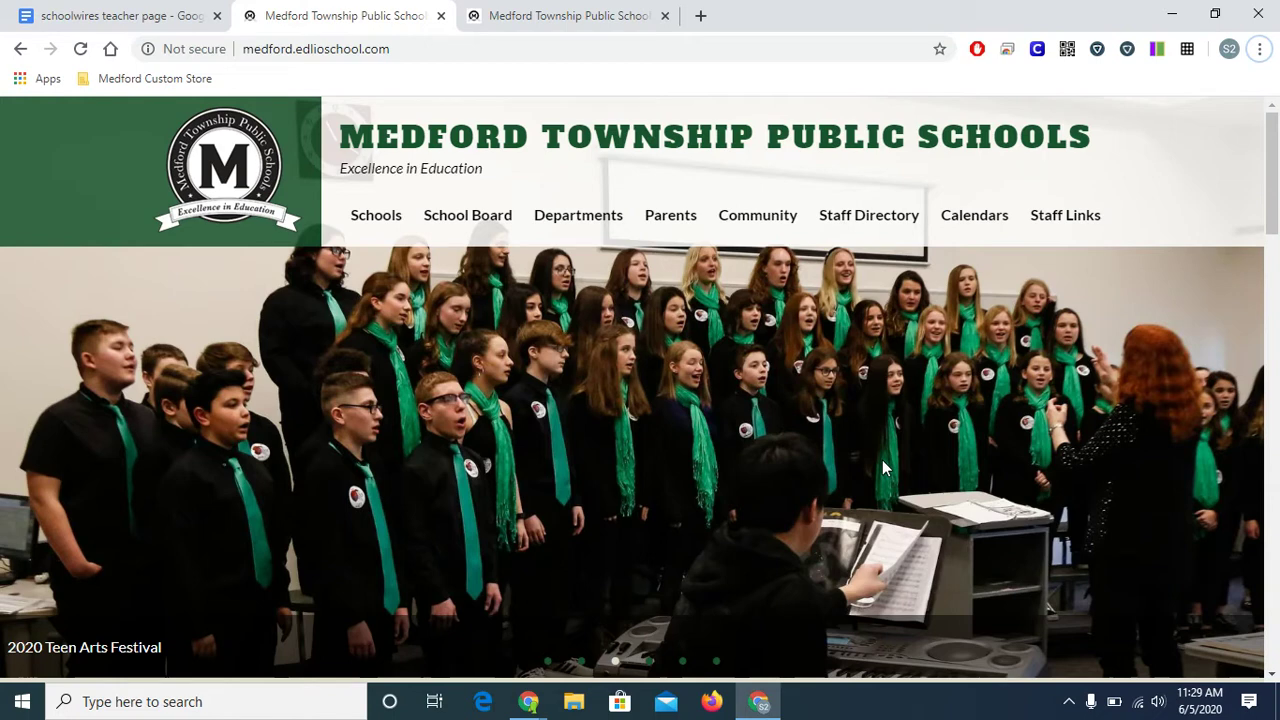
pyautogui.moveTo(1078, 228)
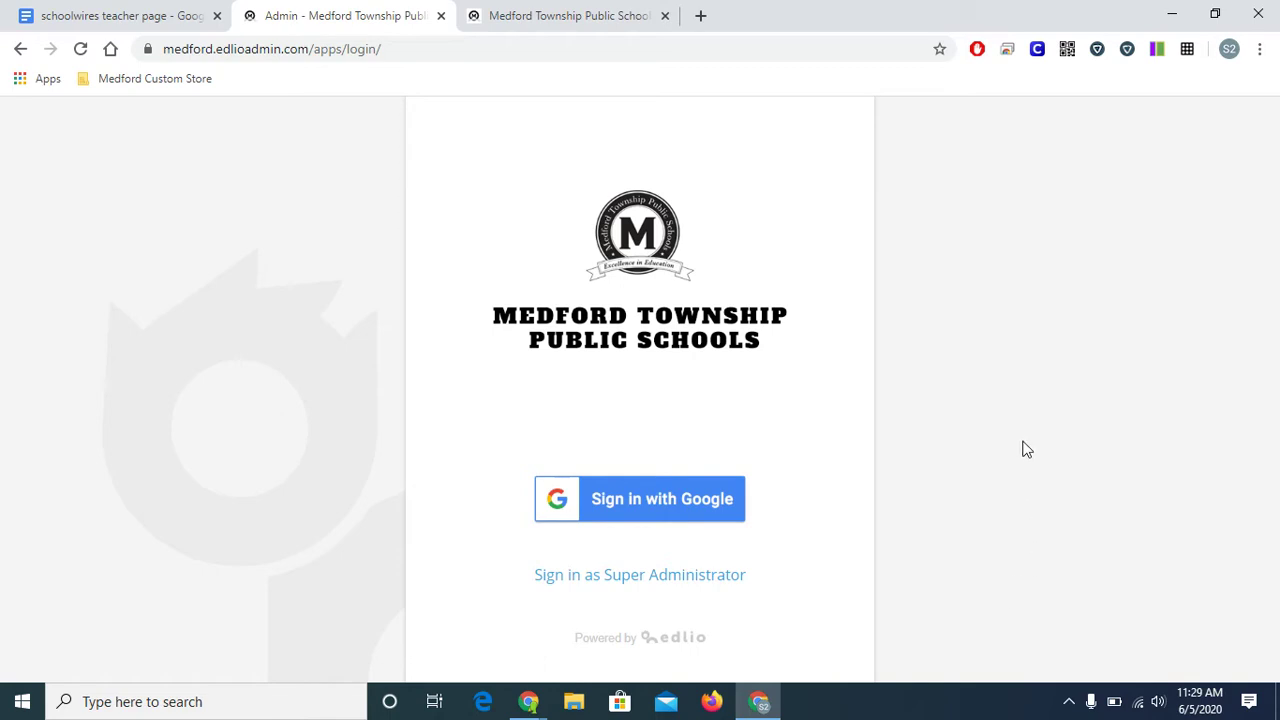
pyautogui.click(637, 515)
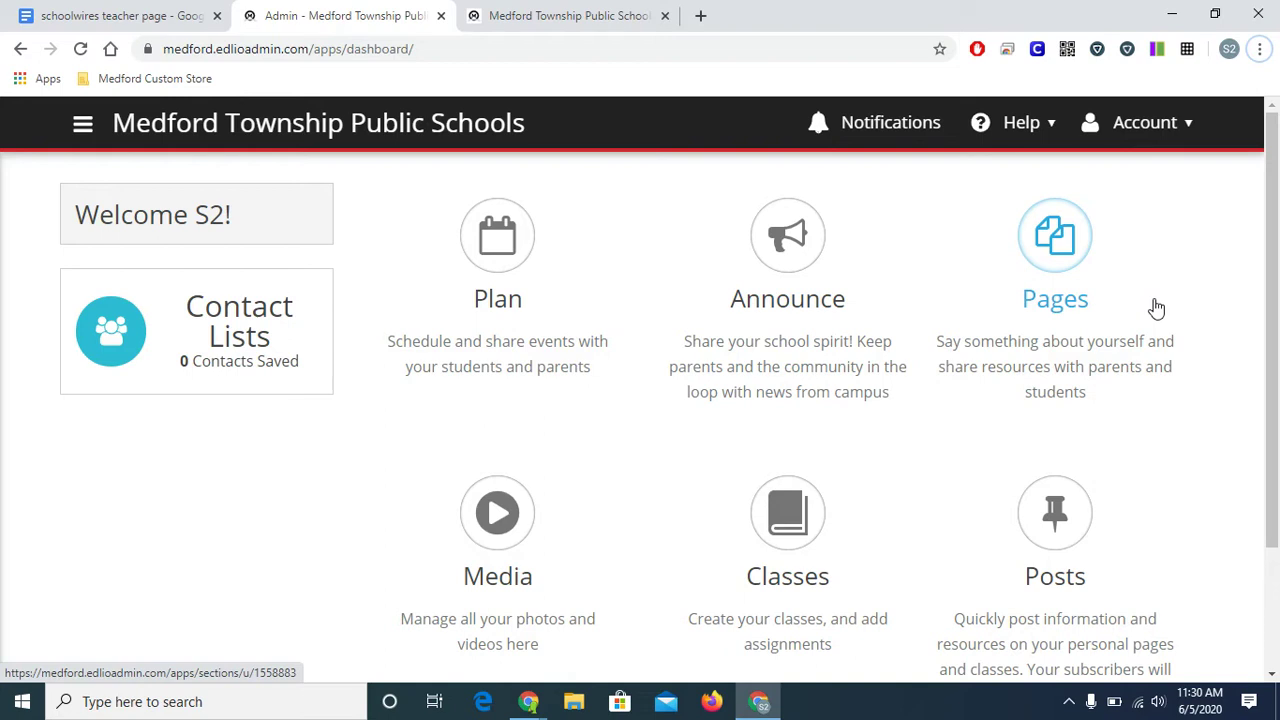
pyautogui.click(1045, 262)
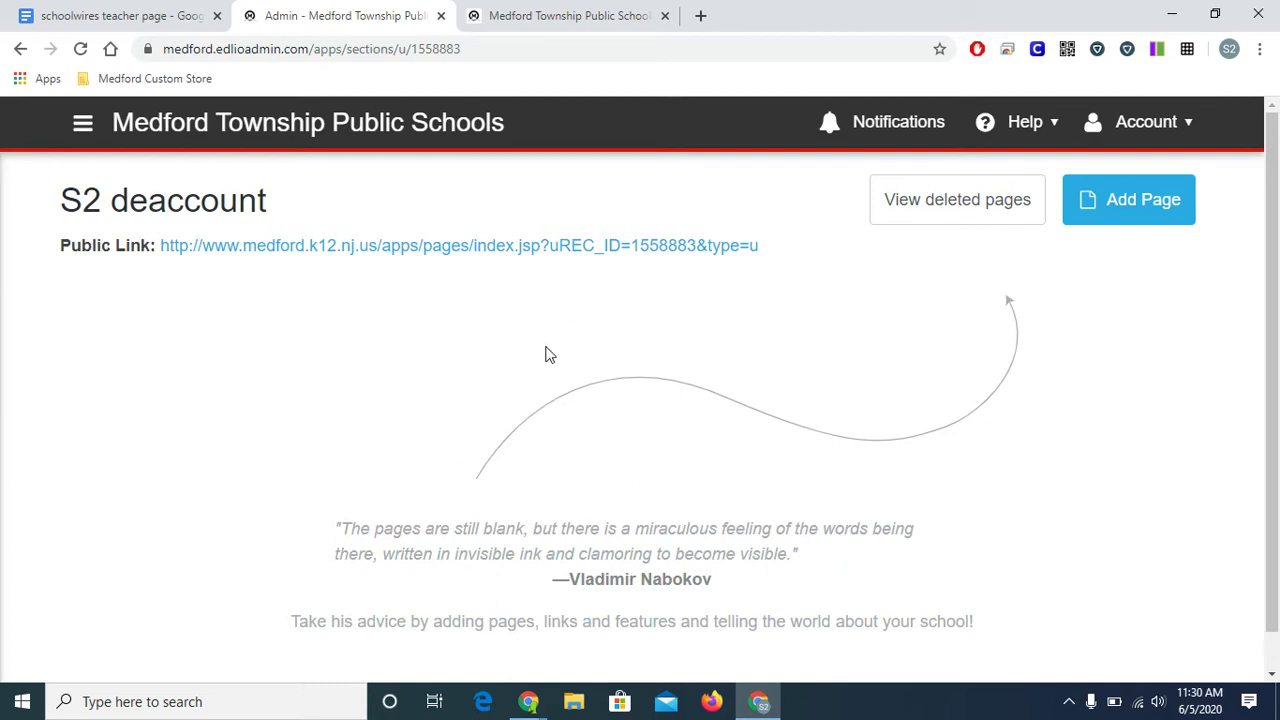
# Add a new blank page and title it "Welcome".
pyautogui.click(1163, 213)
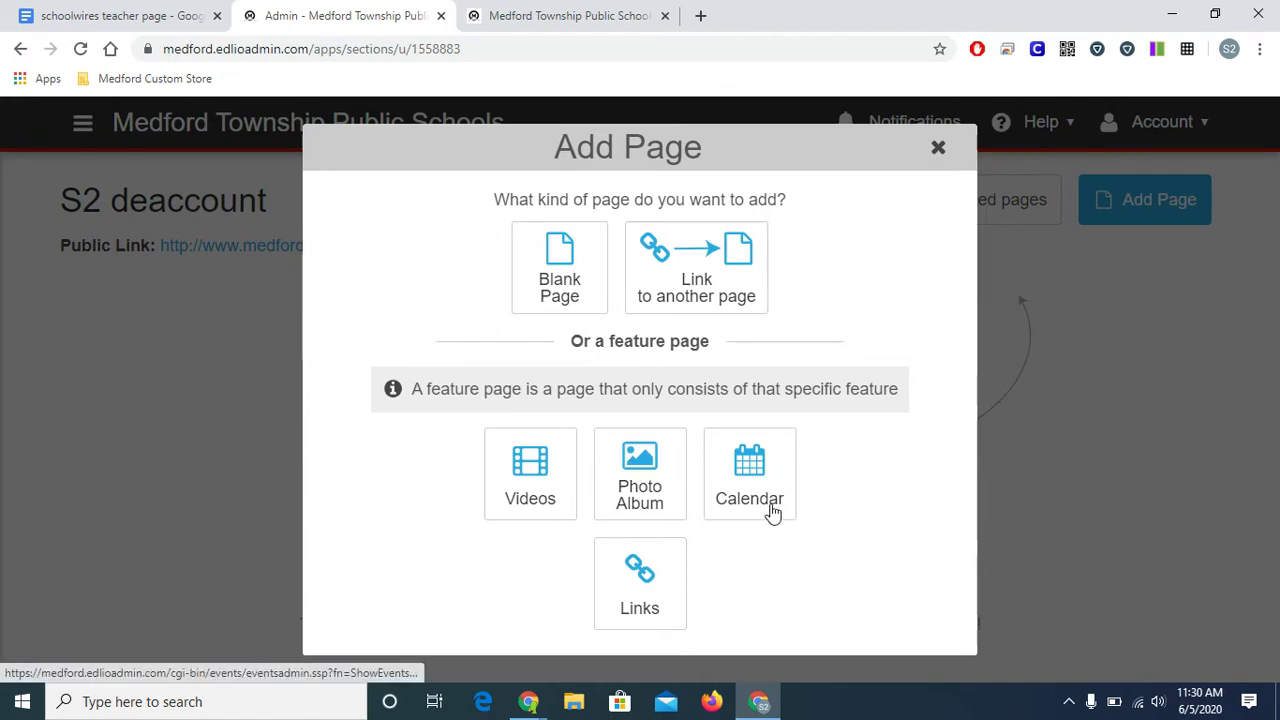
pyautogui.click(552, 281)
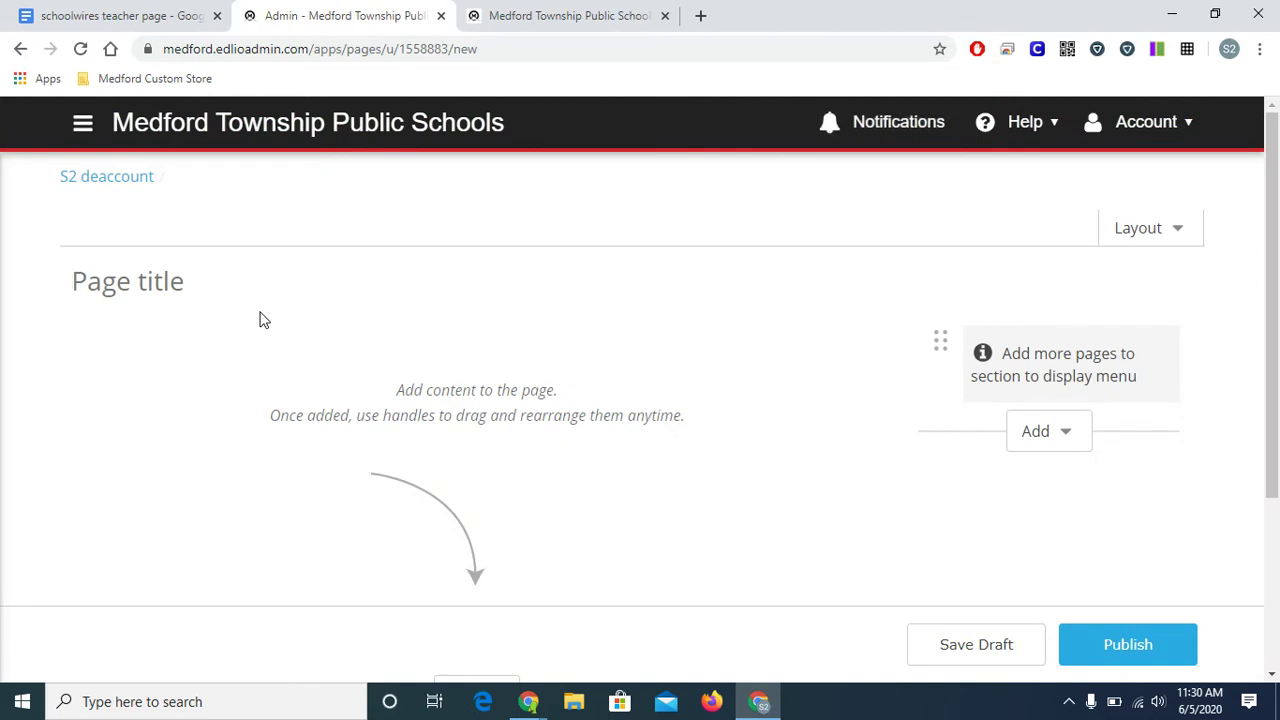
pyautogui.write('WEI')
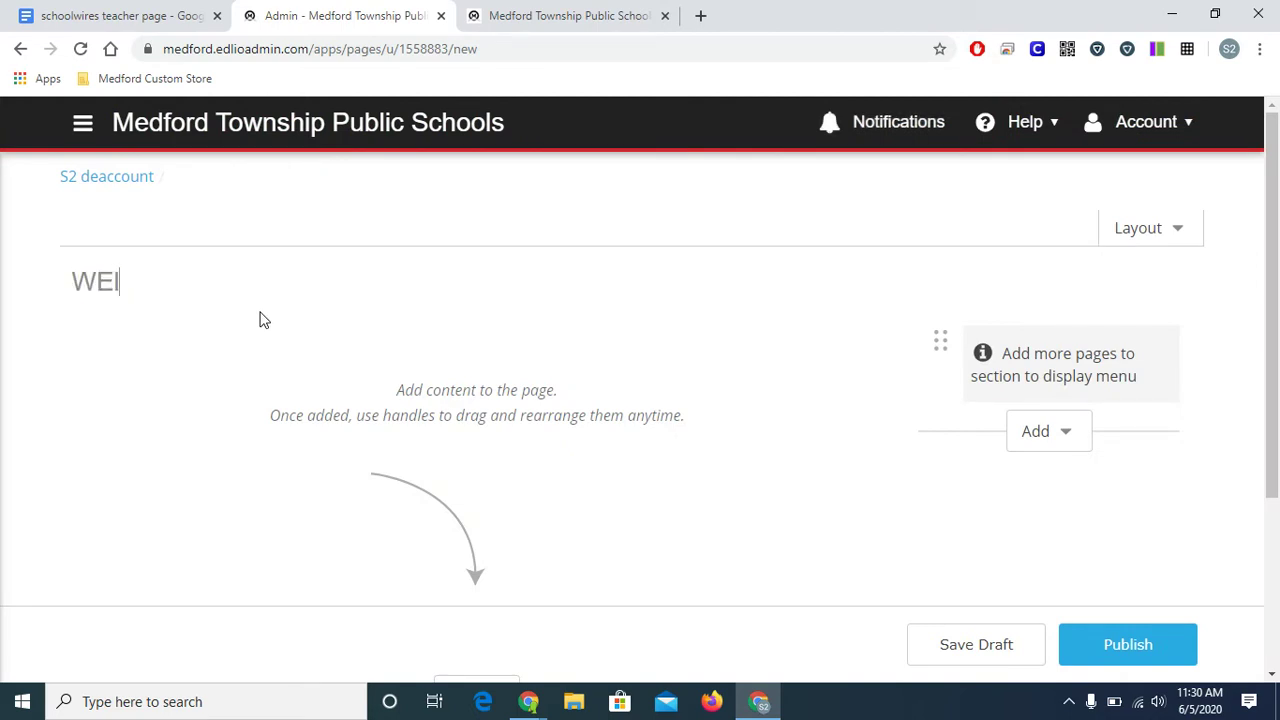
pyautogui.press('BackSpace')
pyautogui.write('ec')
pyautogui.press('BackSpace')
pyautogui.write('lcome')
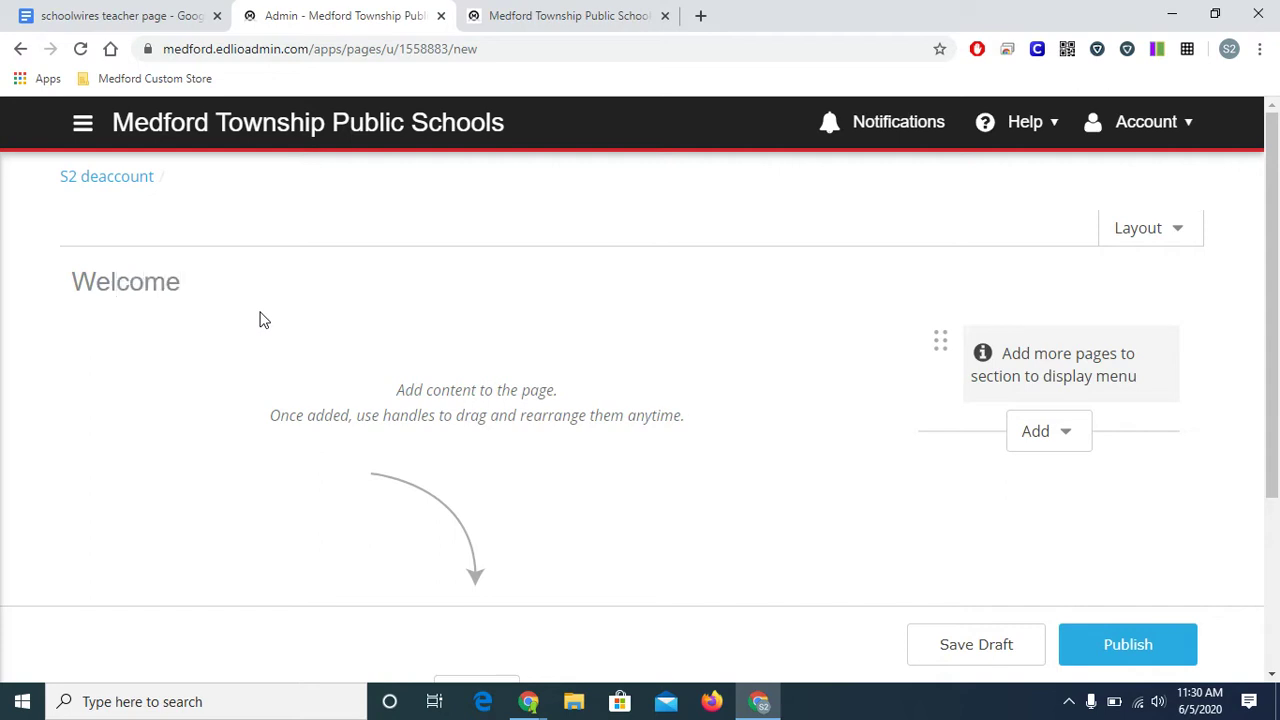
# Add a text content block to the main area of the Welcome page.
pyautogui.scroll(-1, 480, 545)
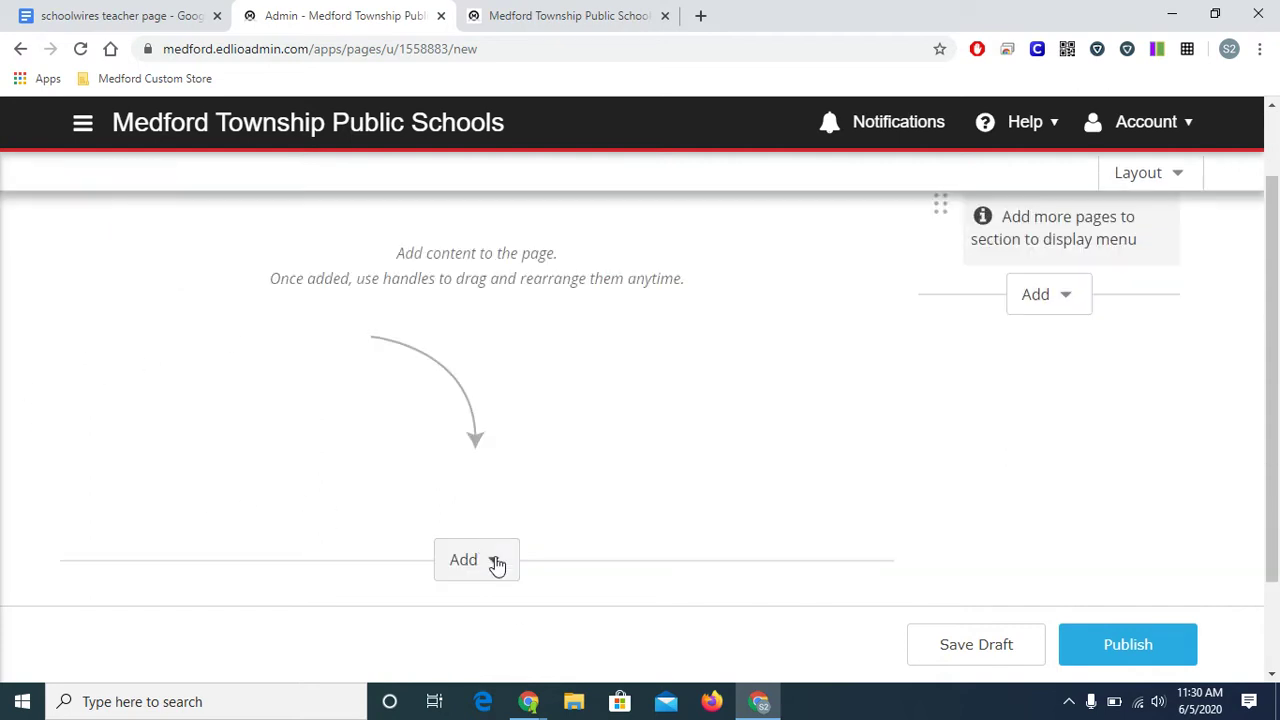
pyautogui.scroll(-1, 498, 576)
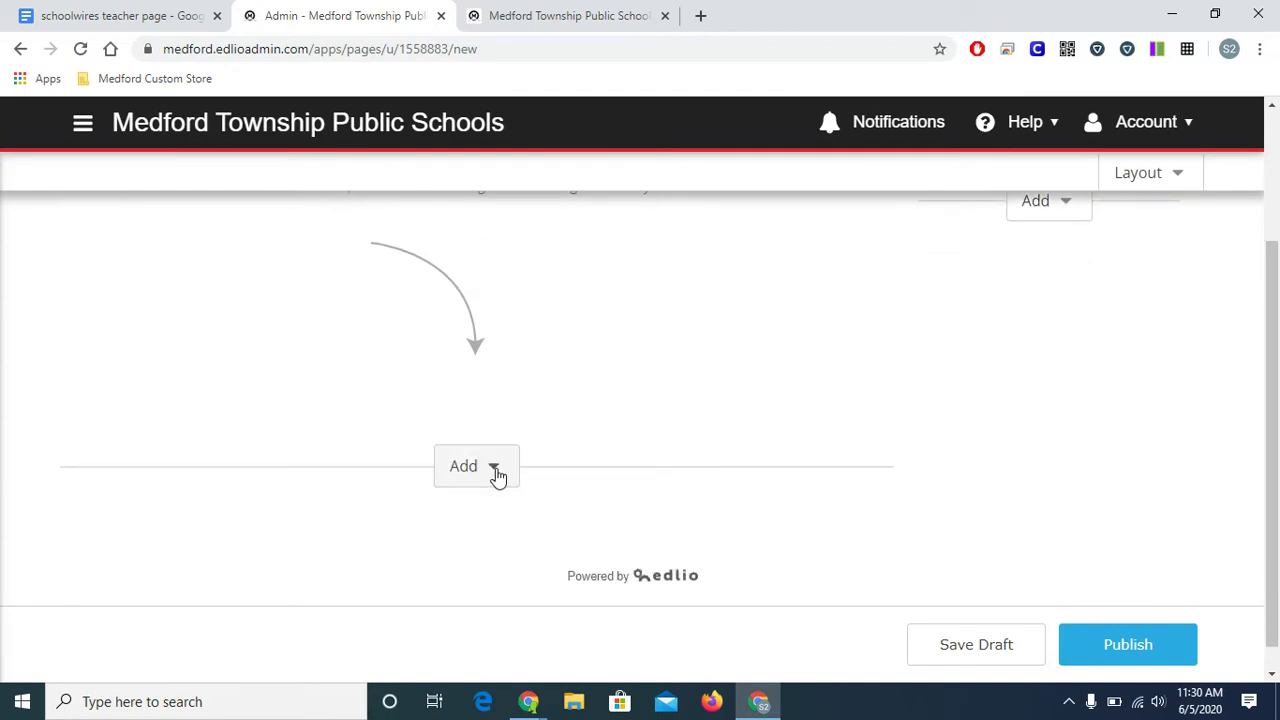
pyautogui.click(494, 470)
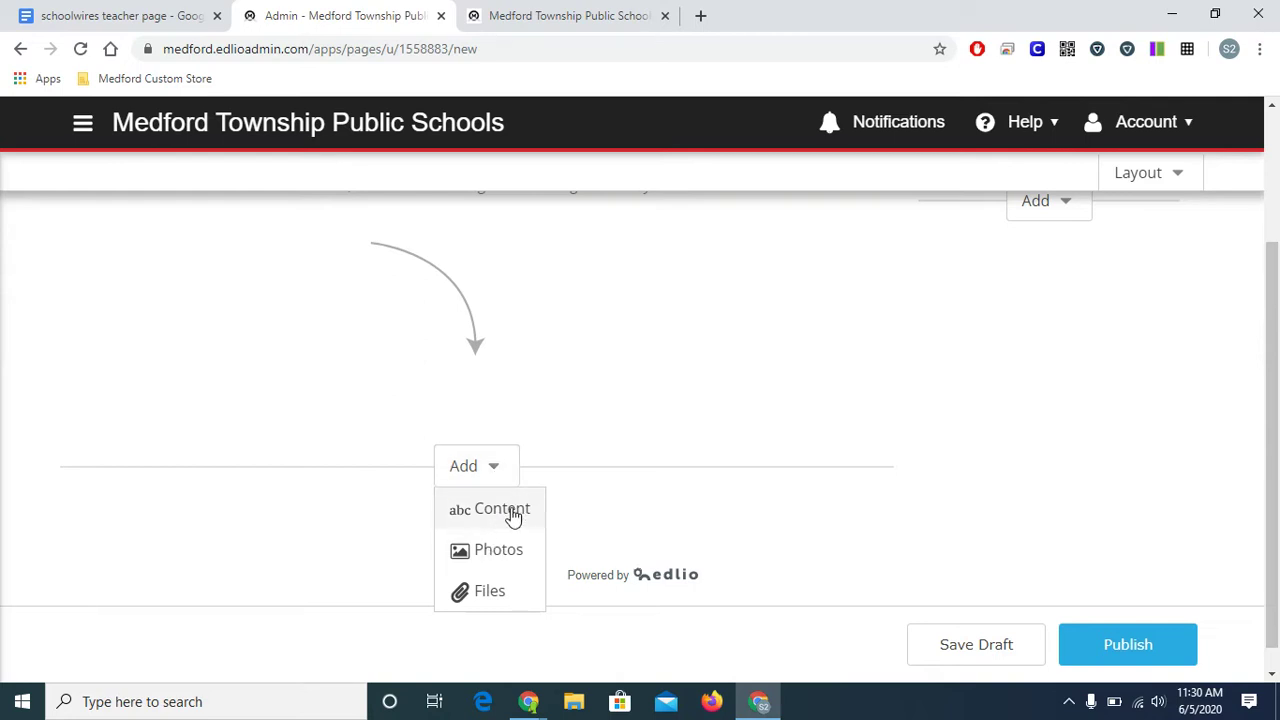
pyautogui.click(512, 515)
pyautogui.click(531, 403)
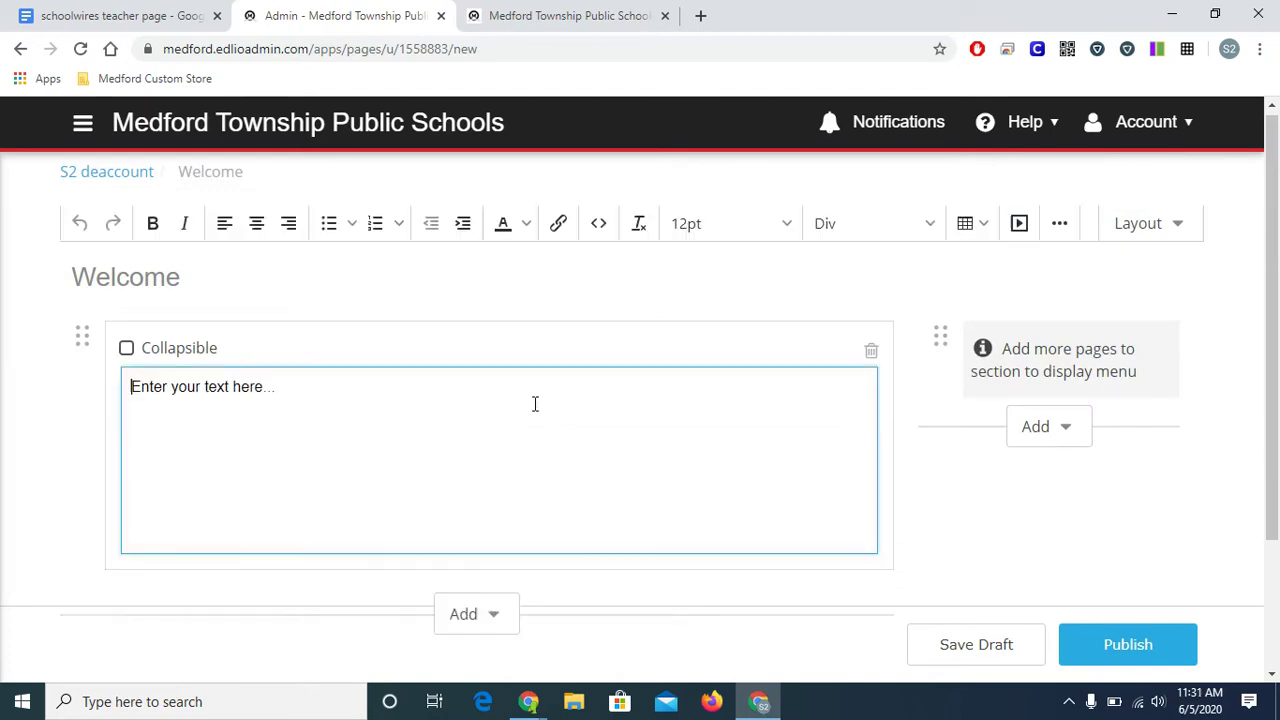
# Replace the content block's placeholder text with the "Hello!" introduction paragraph copied from the Google Docs document.
pyautogui.hotkey('ctrl', 'a')
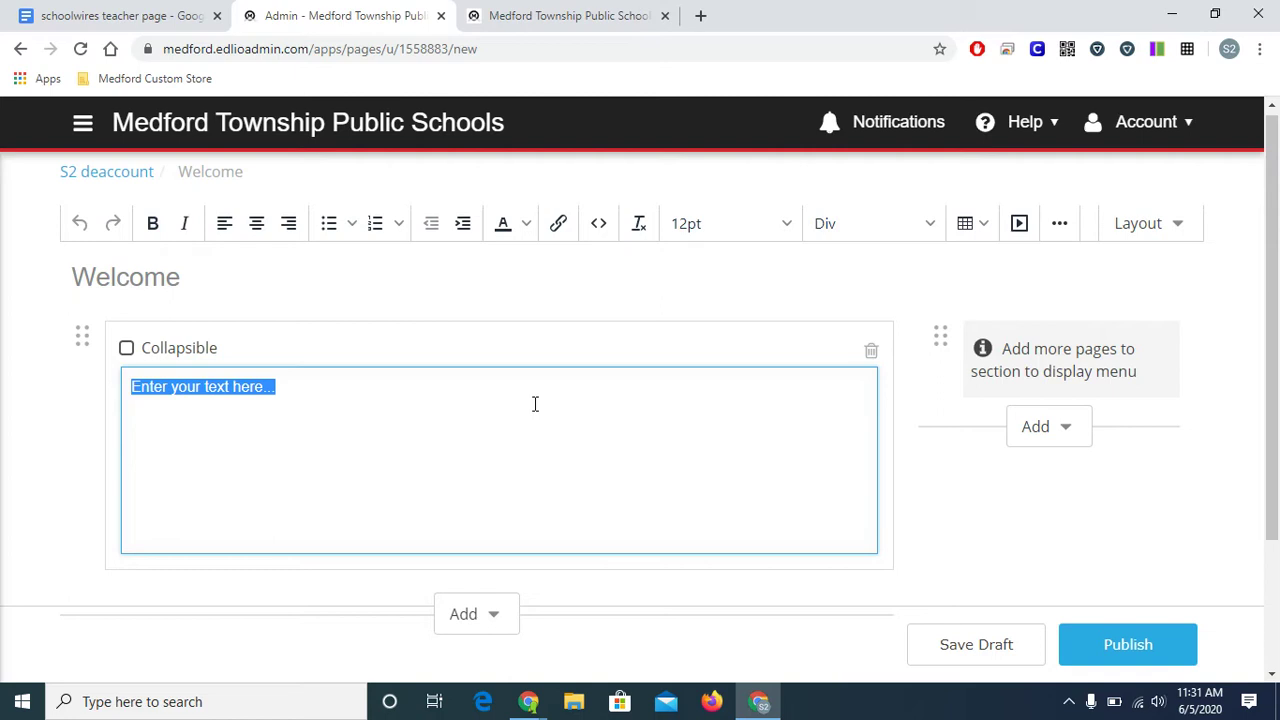
pyautogui.hotkey('ctrl', 'shift', 'Tab')
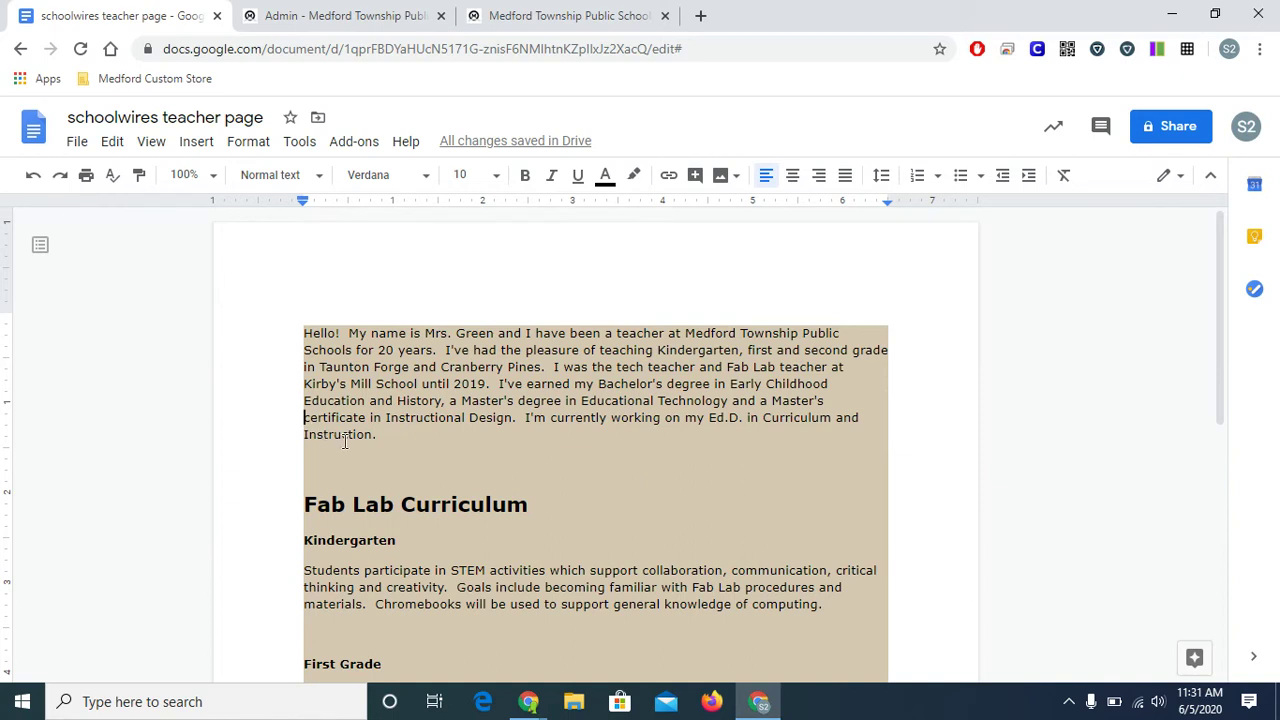
pyautogui.moveTo(304, 331); pyautogui.dragTo(459, 466)
pyautogui.hotkey('ctrl', 'c')
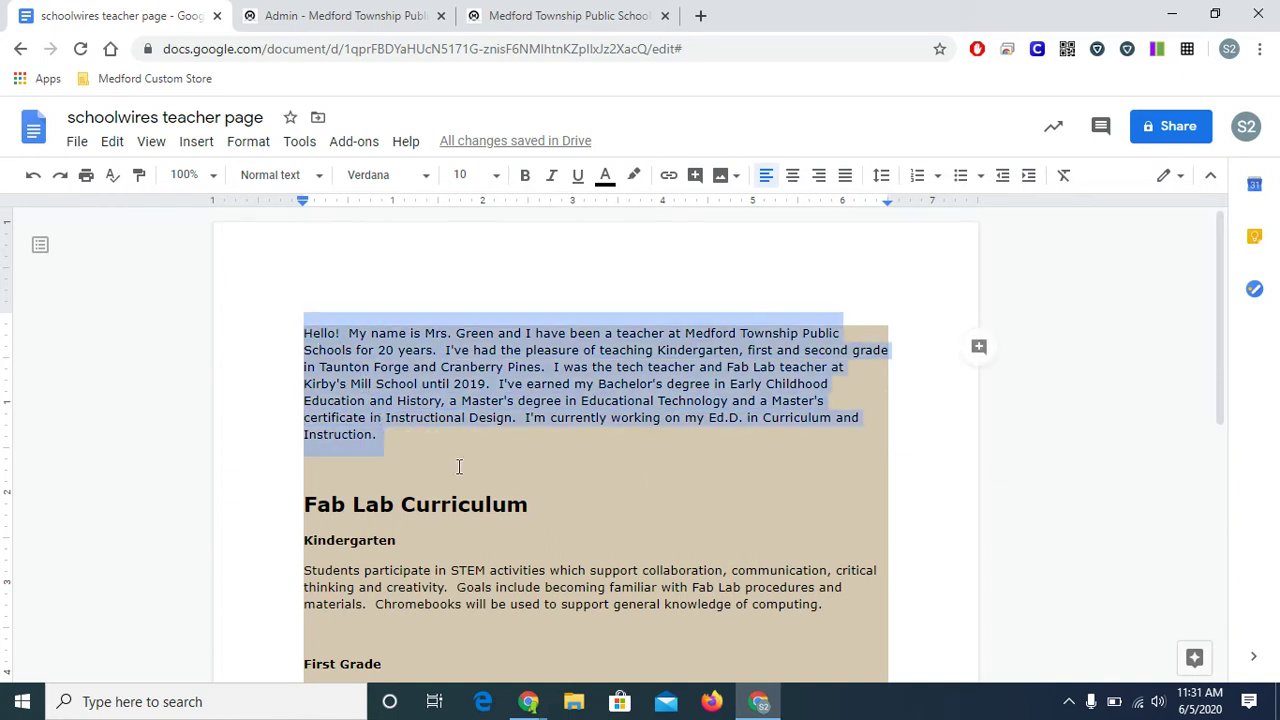
pyautogui.click(365, 15)
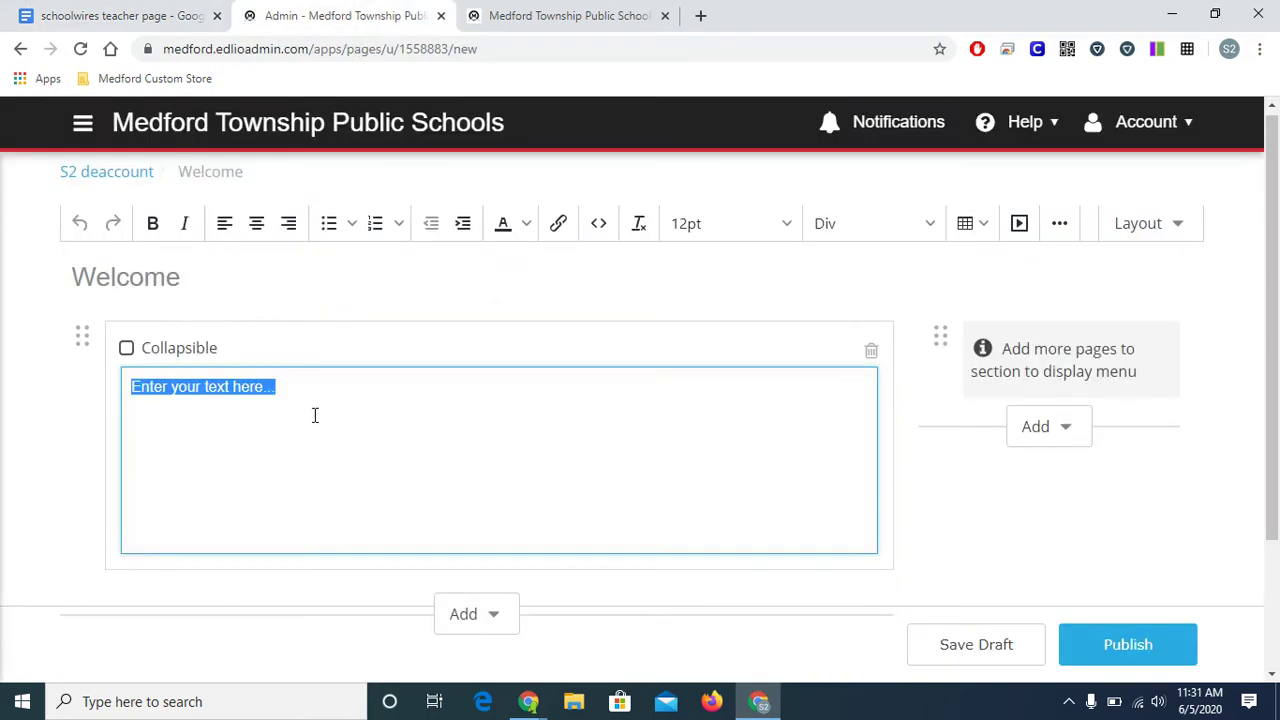
pyautogui.hotkey('ctrl', 'v')
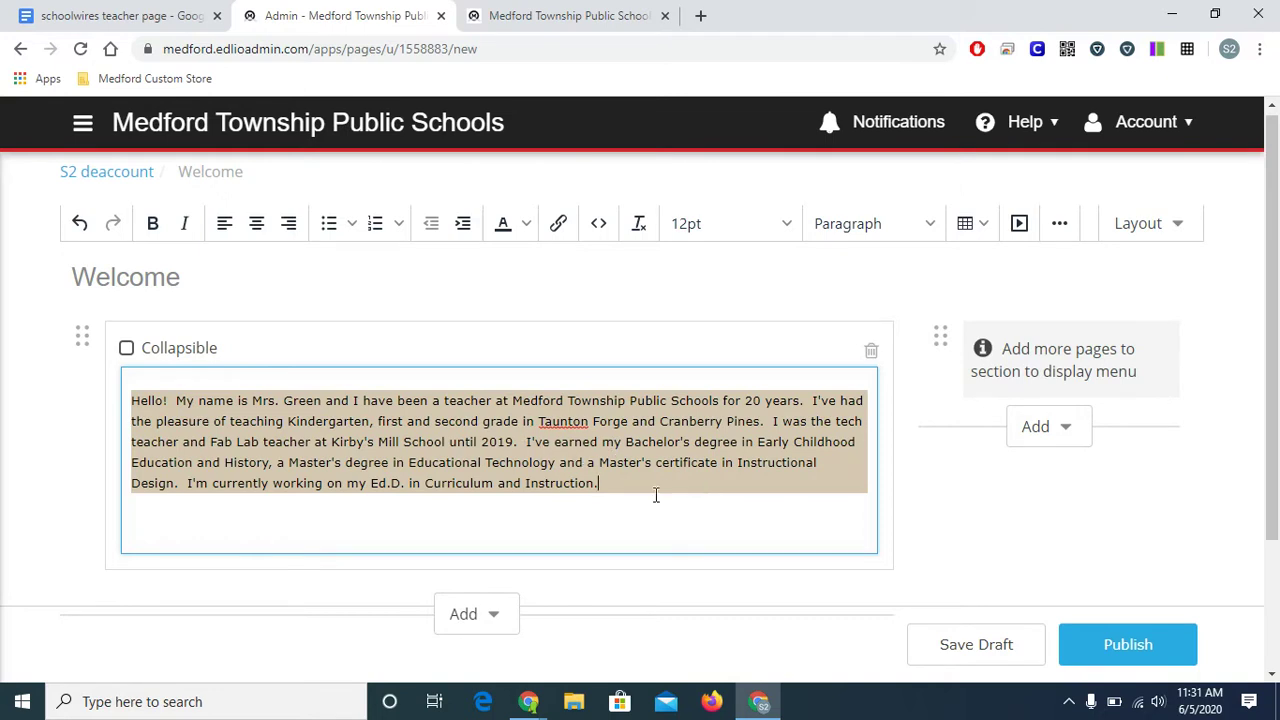
# Clear all formatting from the pasted introduction text.
pyautogui.hotkey('ctrl', 'a')
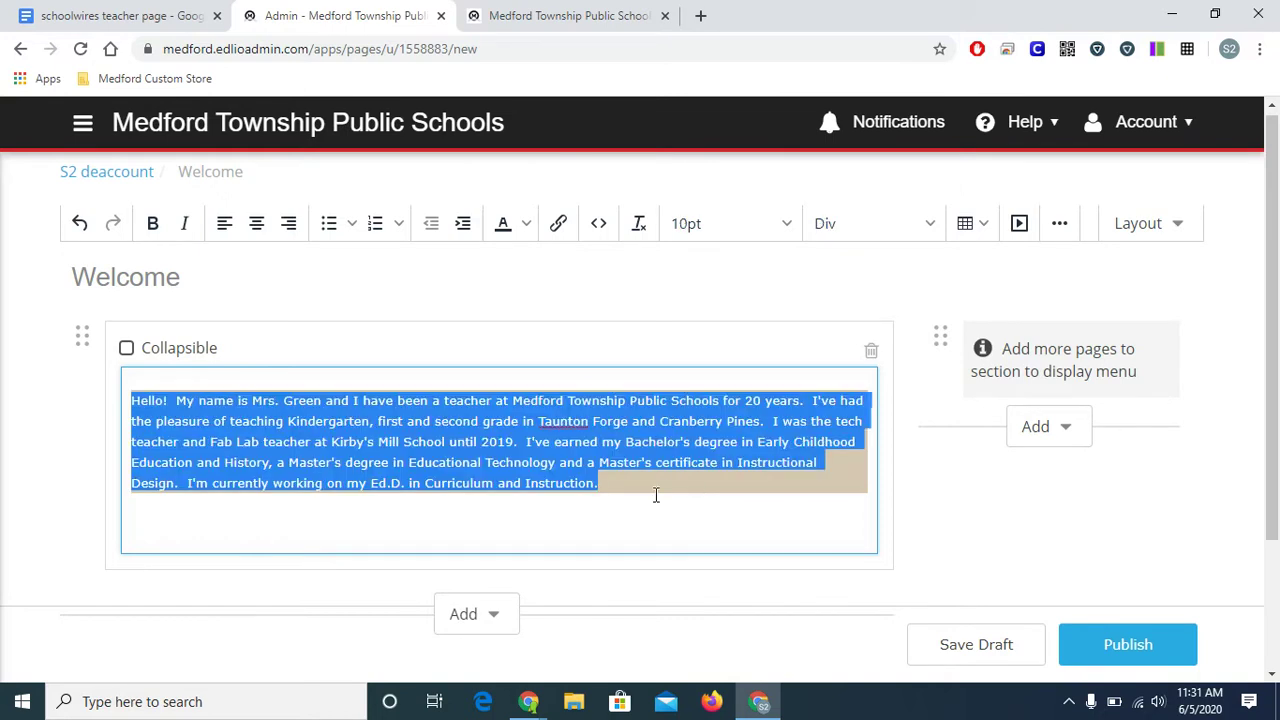
pyautogui.click(640, 226)
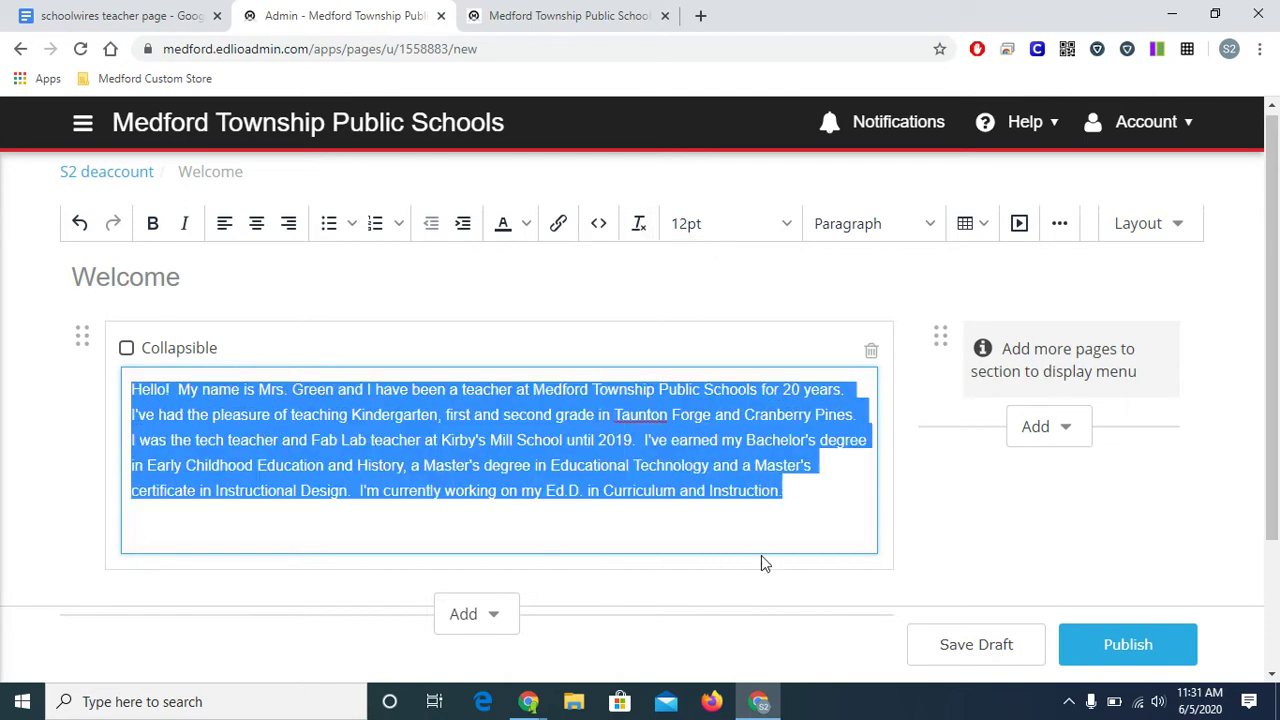
pyautogui.click(836, 503)
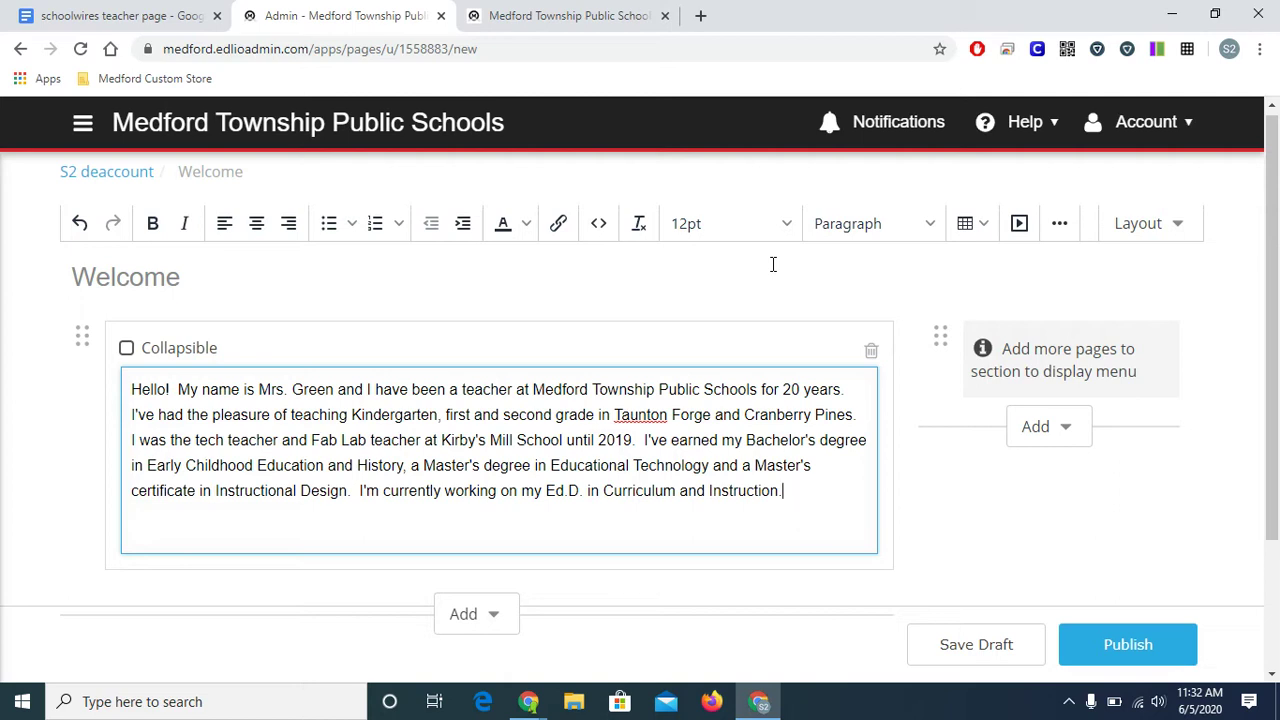
# Save the Welcome page as a draft and publish it.
pyautogui.click(966, 652)
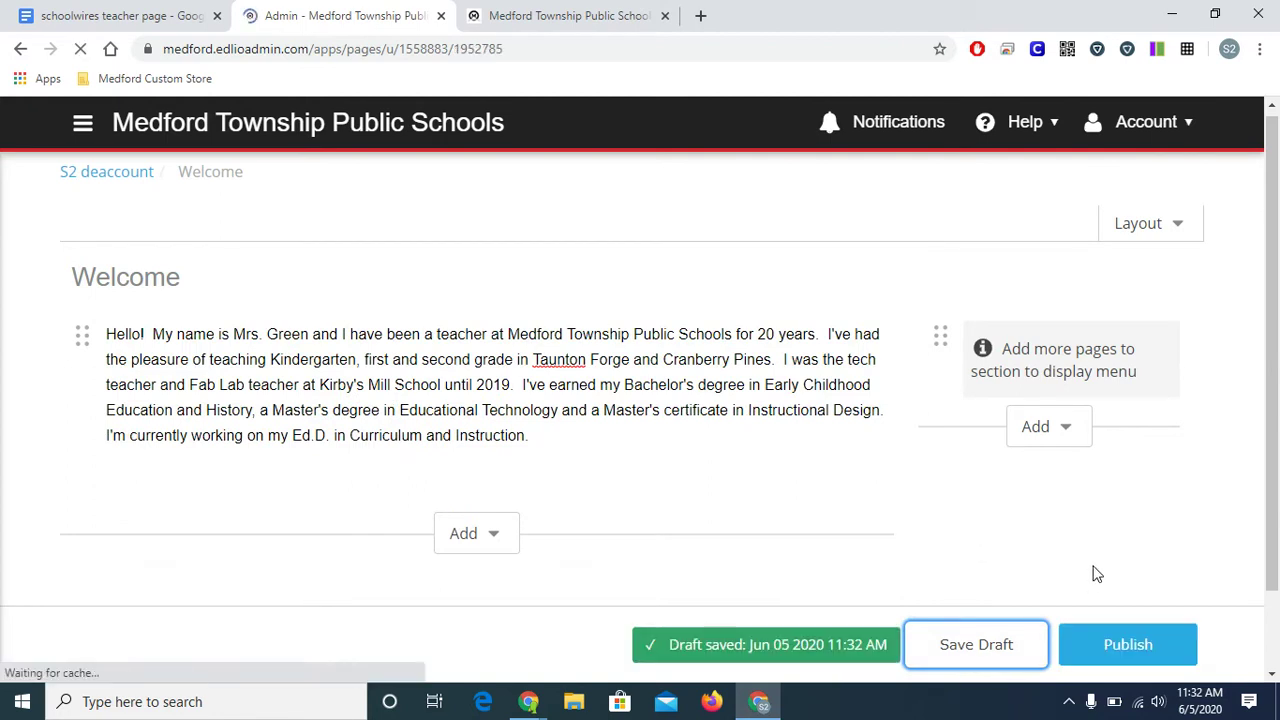
pyautogui.click(1127, 655)
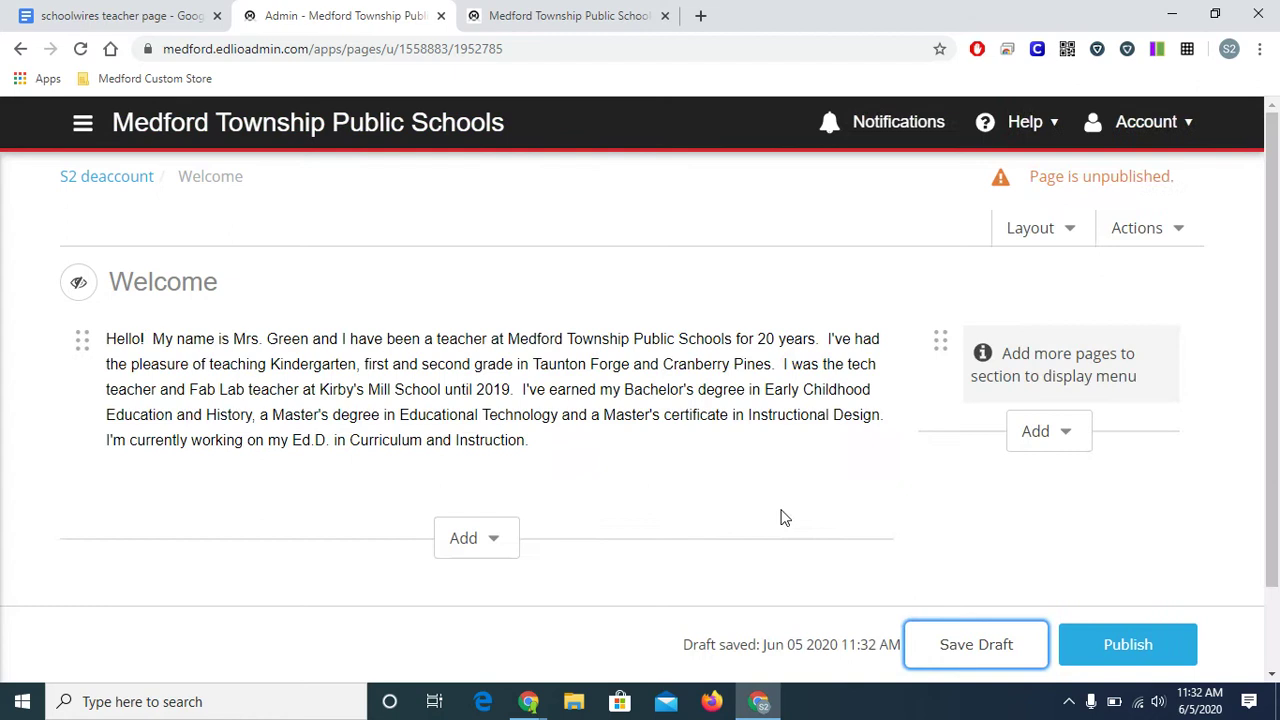
pyautogui.click(1128, 652)
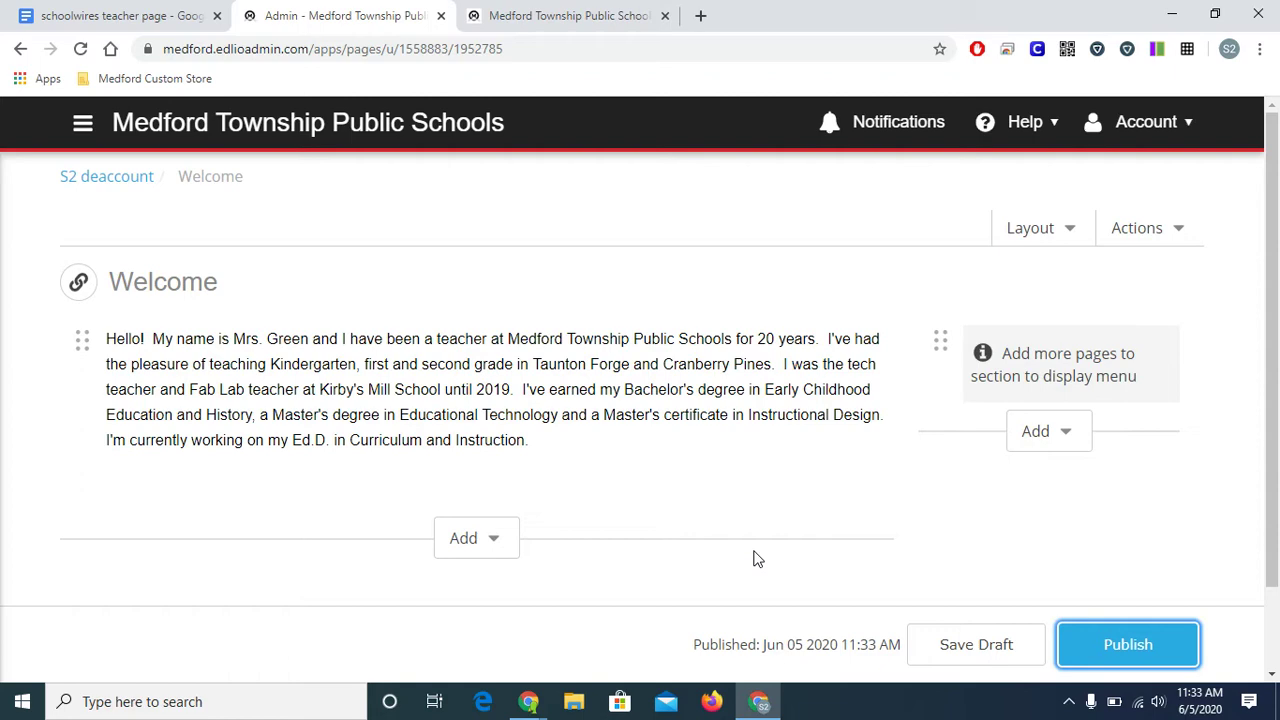
# View the published Welcome page on the public school site through the S2 deaccount entry in the Staff Directory.
pyautogui.click(577, 17)
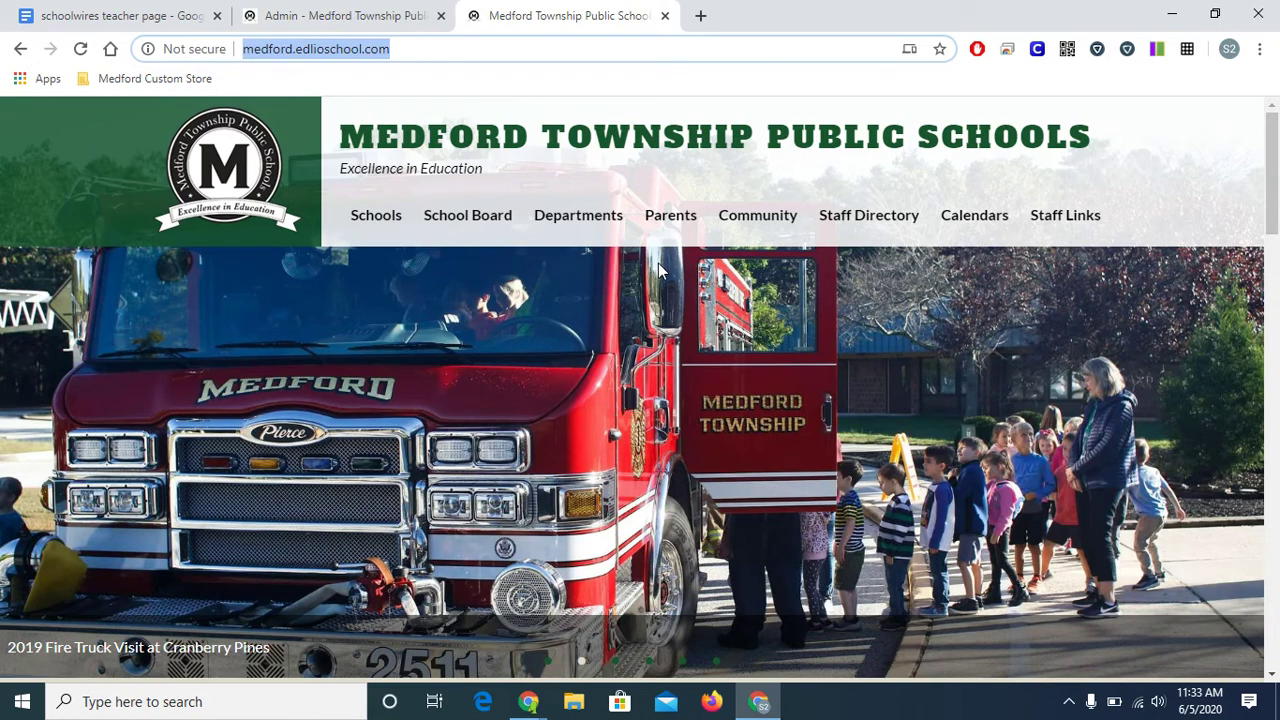
pyautogui.click(868, 224)
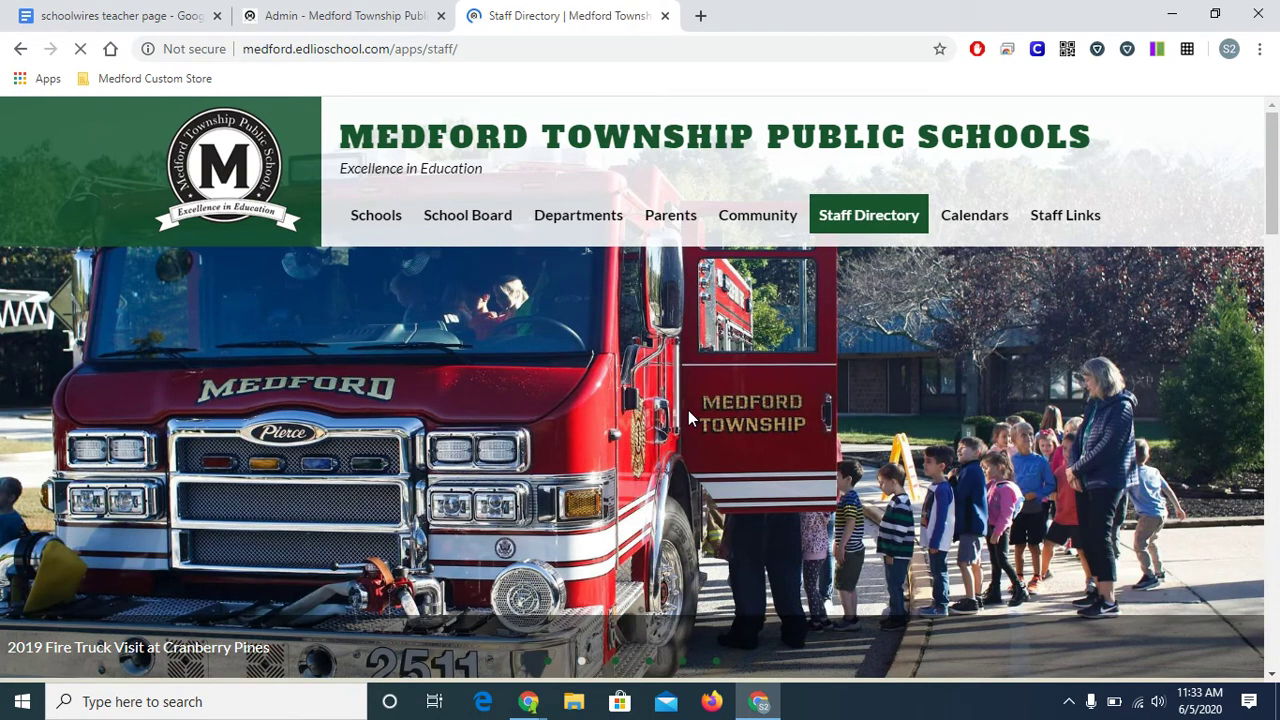
pyautogui.scroll(-6, 666, 417)
pyautogui.scroll(-3, 666, 425)
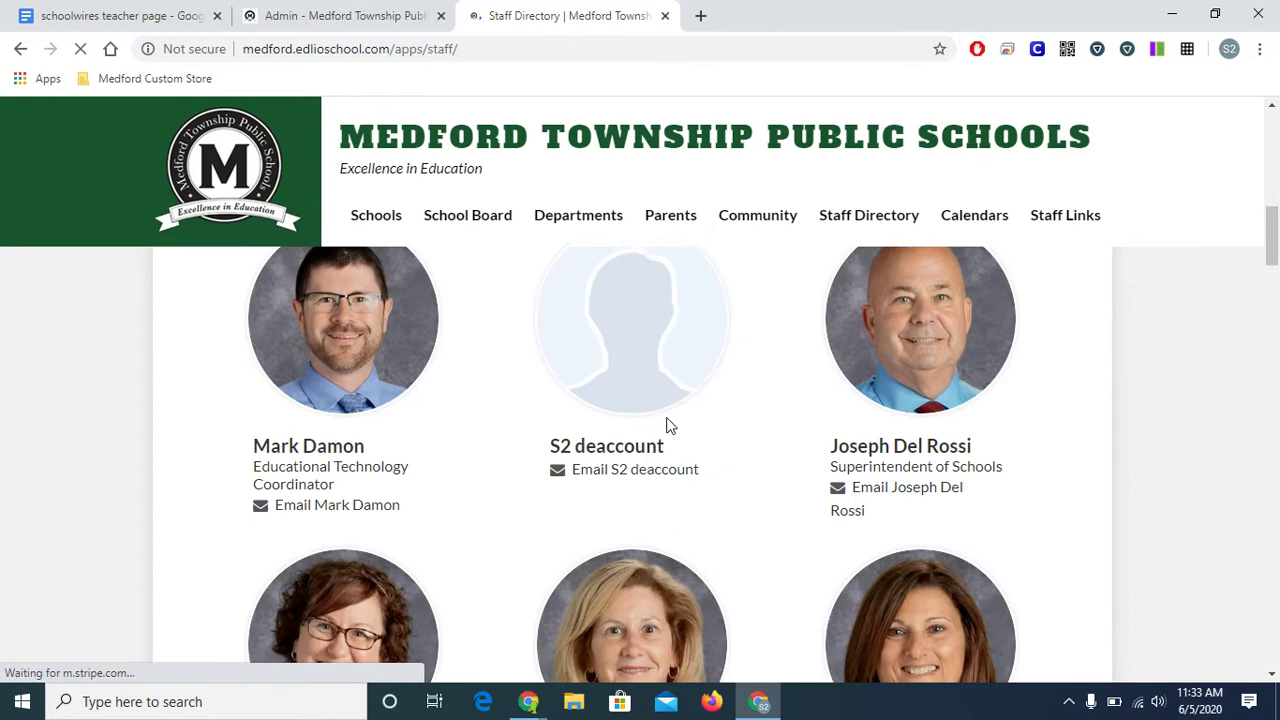
pyautogui.click(615, 451)
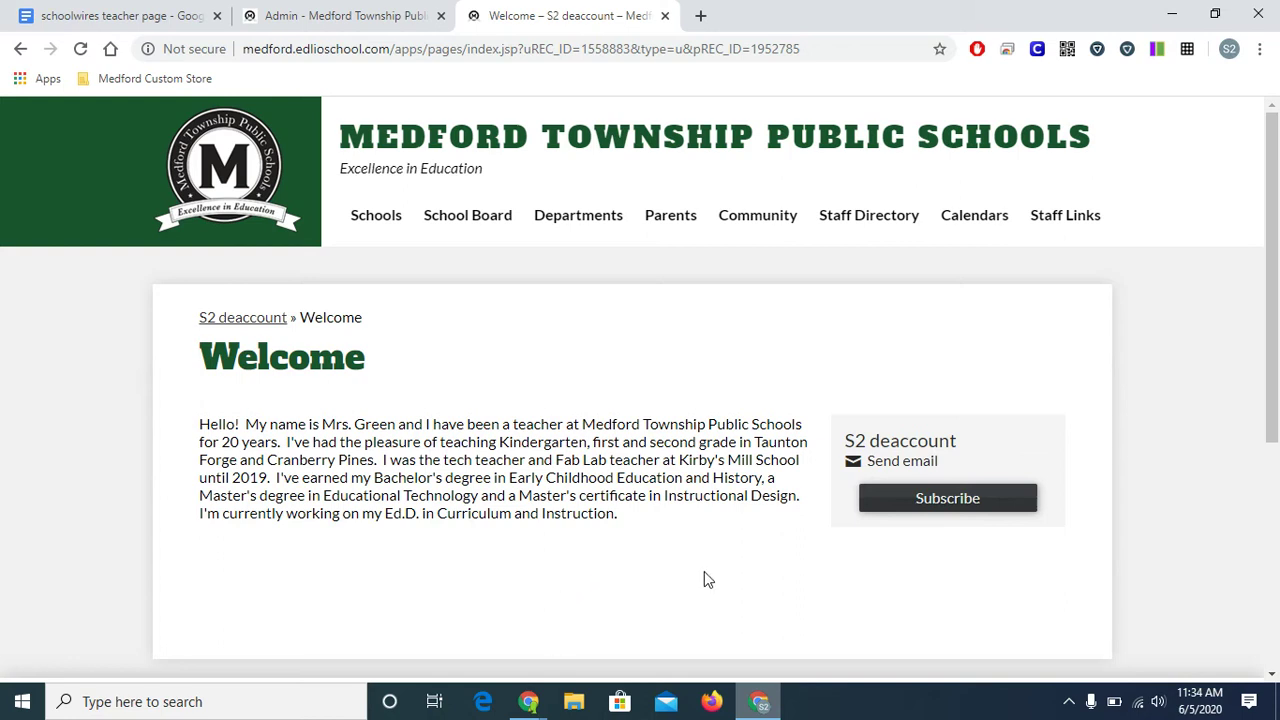
# Copy the paragraph under the Kindergarten heading in the schoolwires teacher page Google Docs document.
pyautogui.click(86, 14)
pyautogui.click(369, 462)
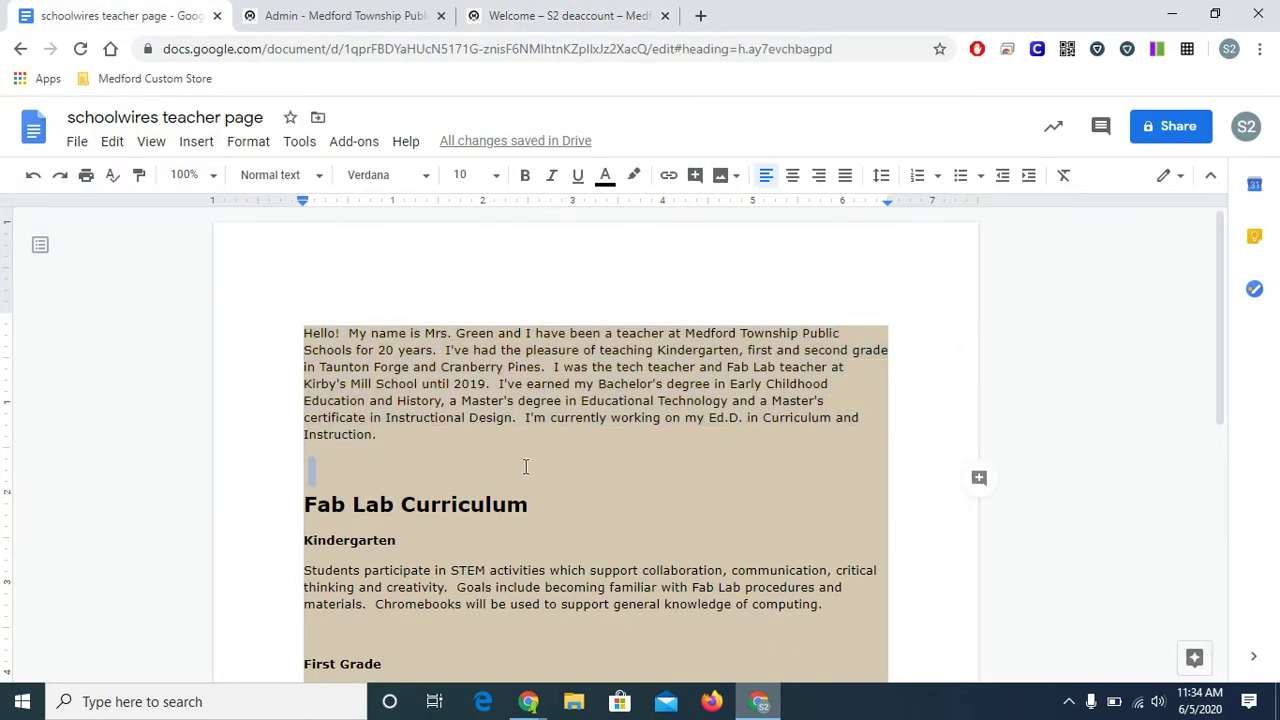
pyautogui.scroll(-2, 514, 440)
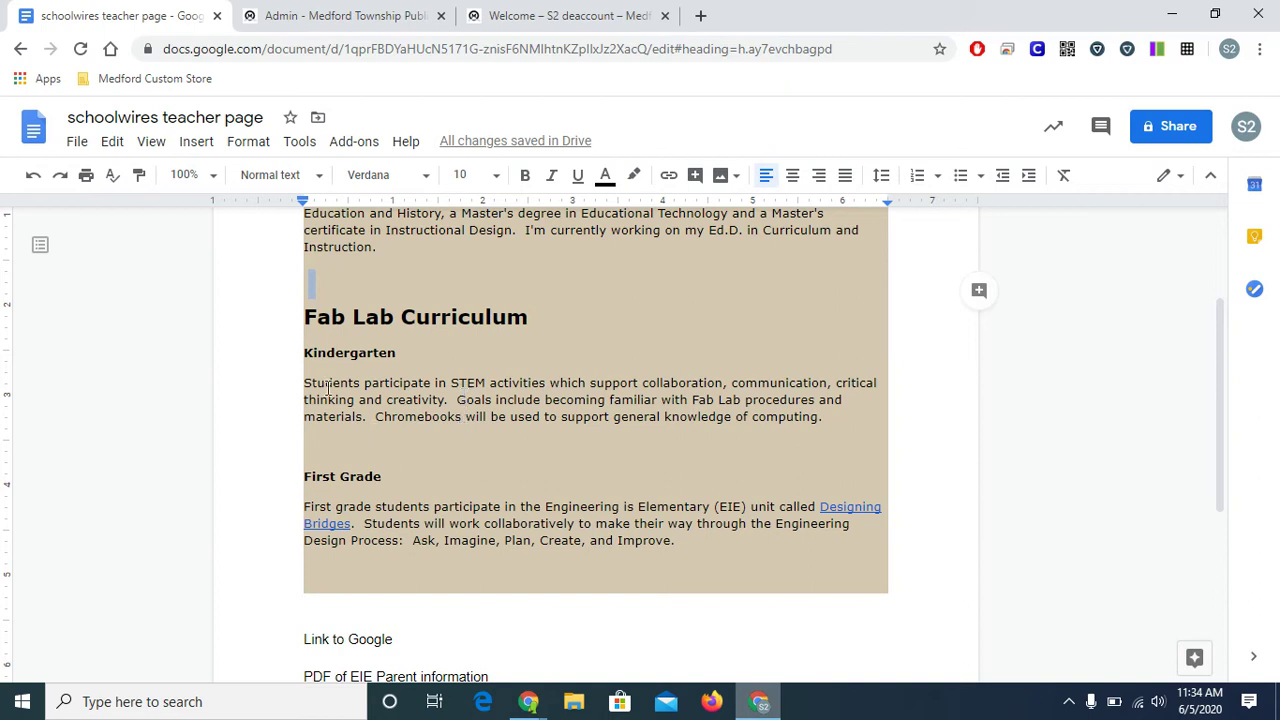
pyautogui.moveTo(304, 383); pyautogui.dragTo(832, 420)
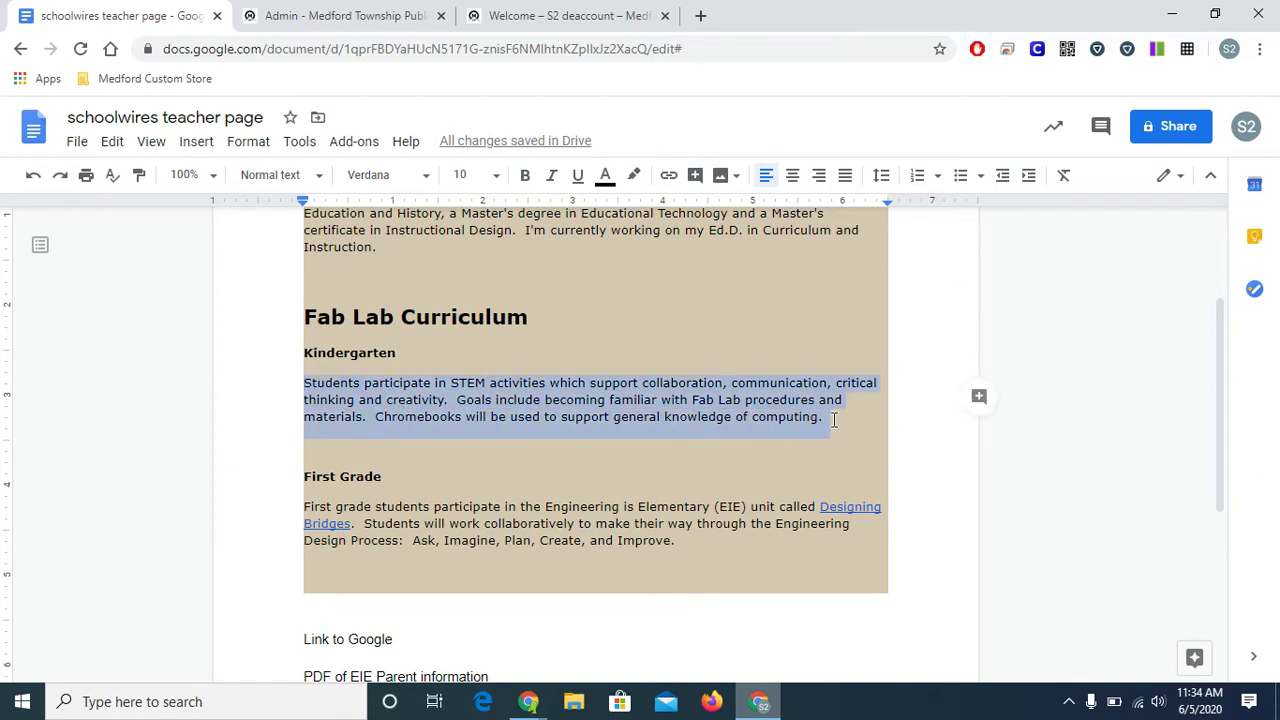
# Back in the Edlio page editor, add a content block below the introduction with the text "Fab Lab Classroom".
pyautogui.click(323, 15)
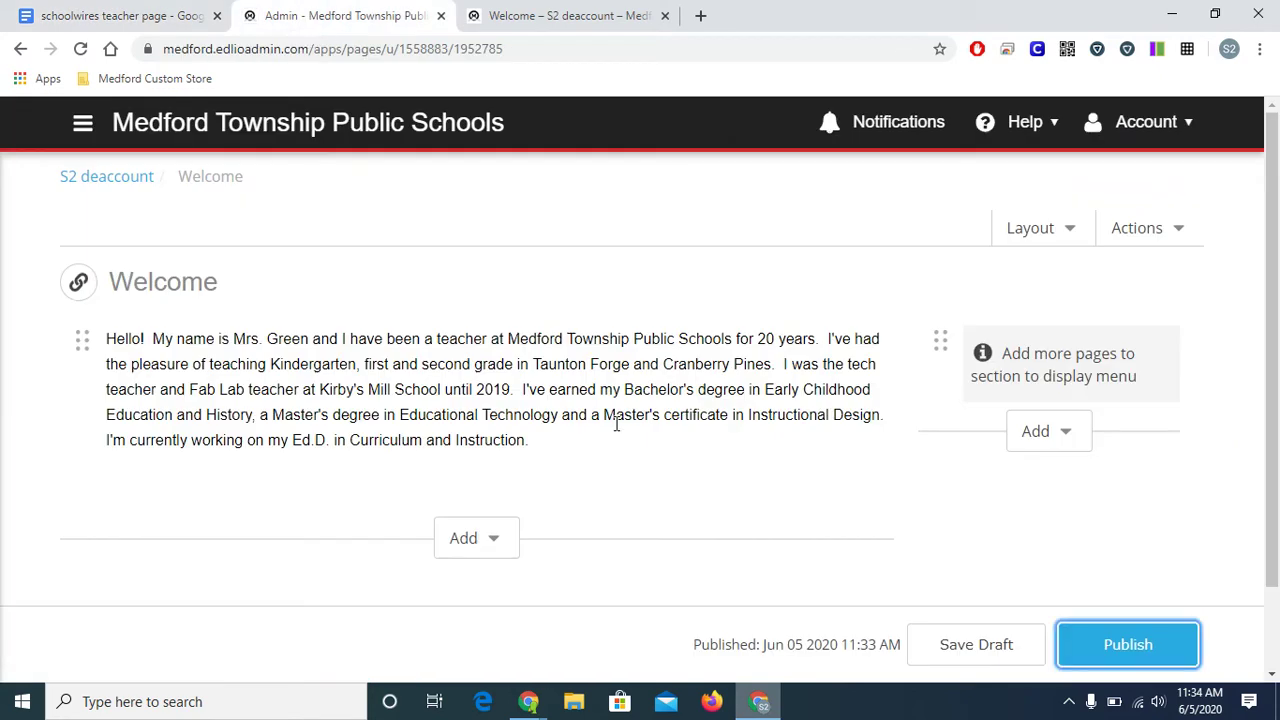
pyautogui.click(485, 545)
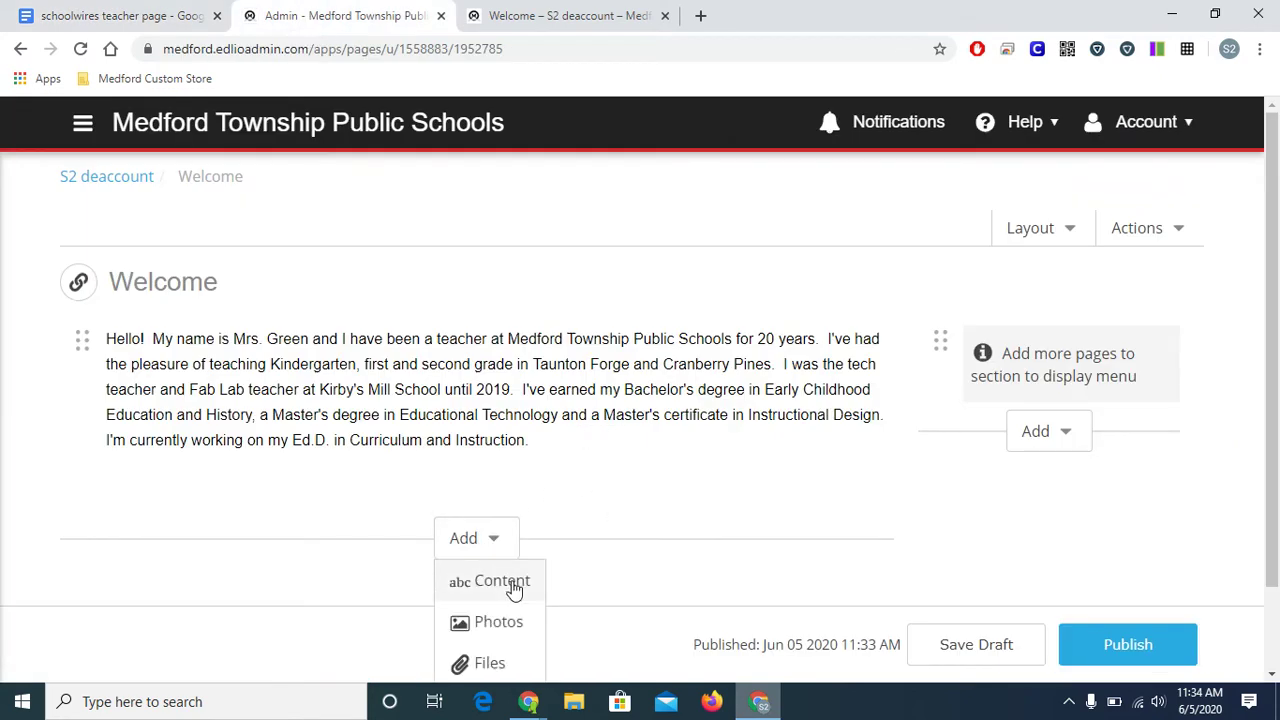
pyautogui.click(512, 588)
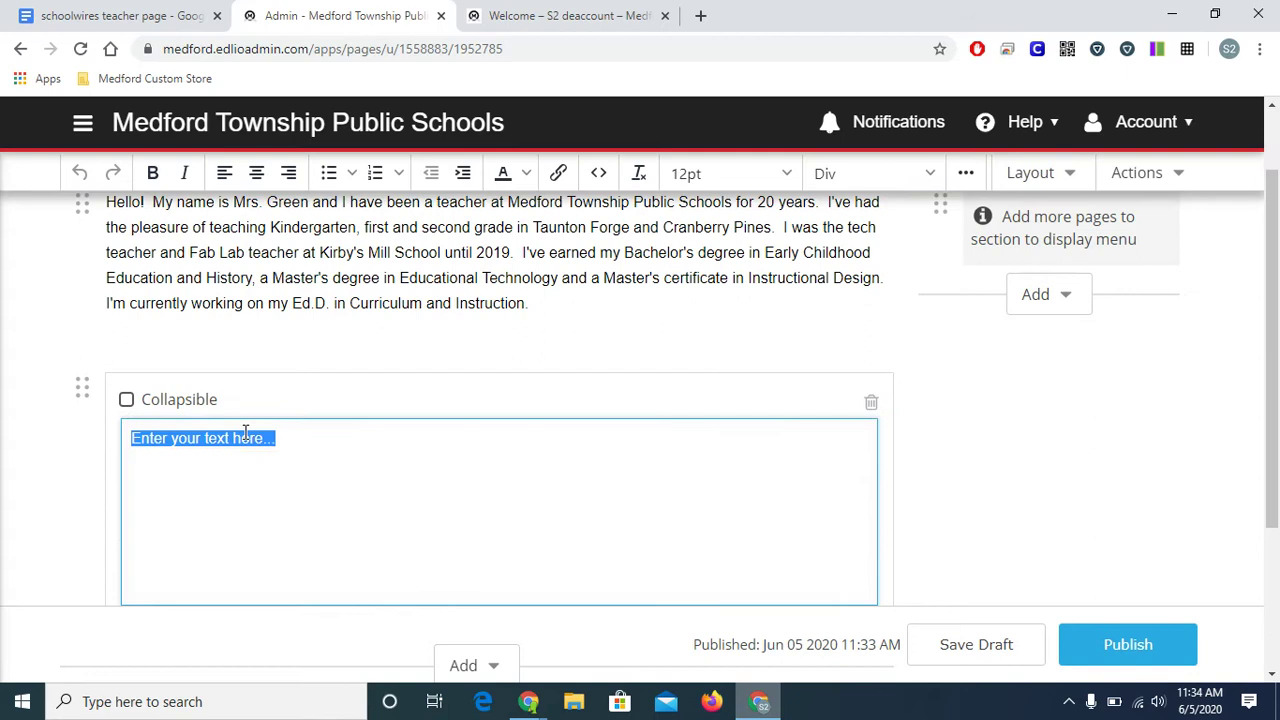
pyautogui.write('Fab')
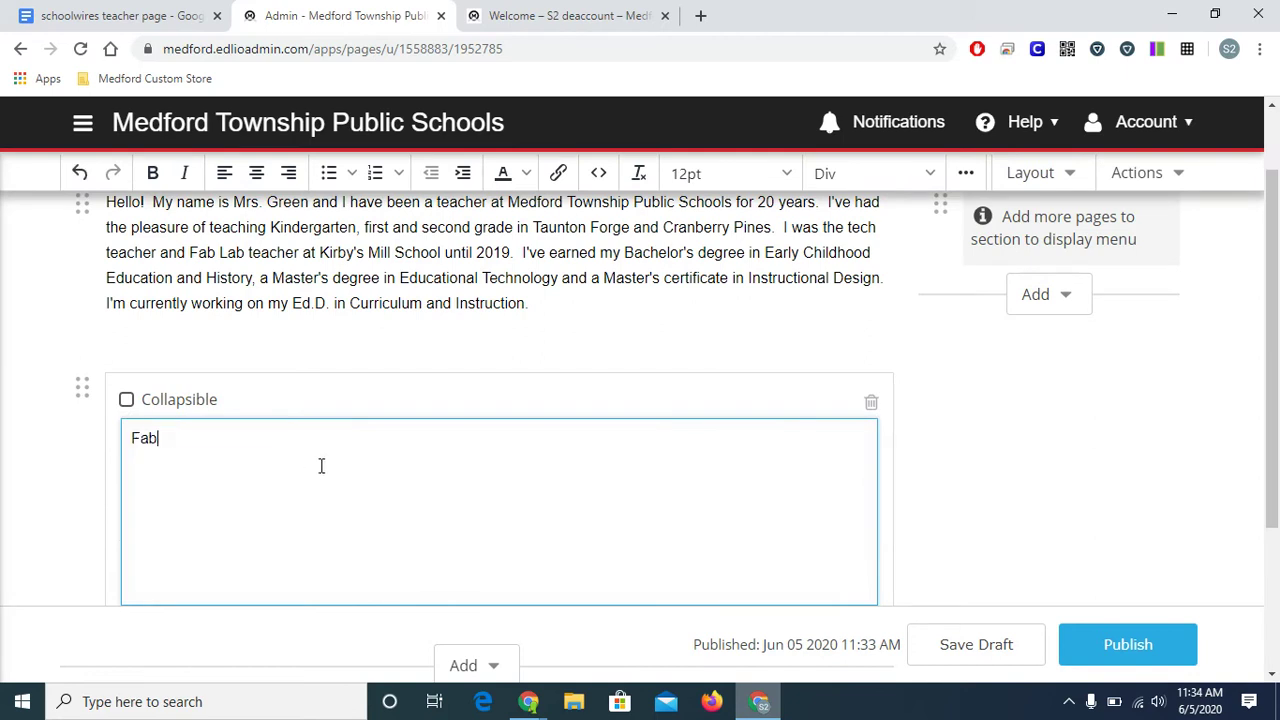
pyautogui.write(' Lab')
pyautogui.write(' Clasr')
pyautogui.write('room')
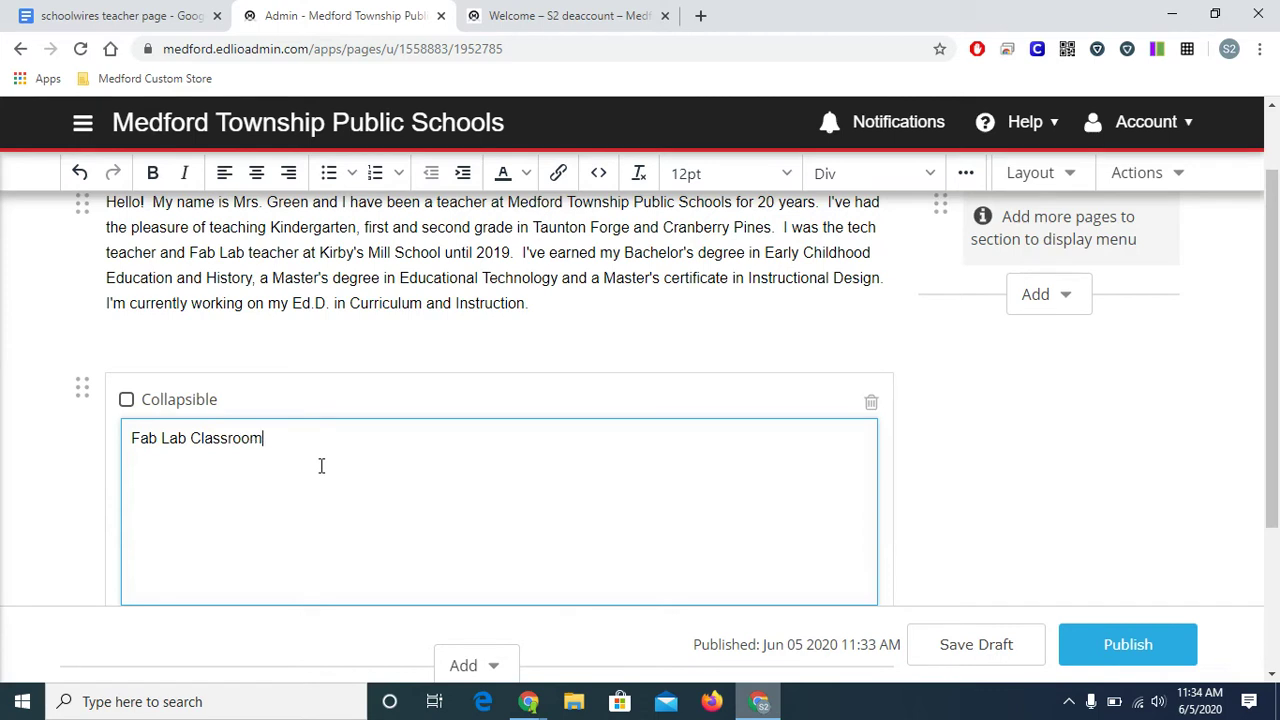
# Set the "Fab Lab Classroom" heading text to 18pt.
pyautogui.moveTo(266, 441); pyautogui.dragTo(93, 452)
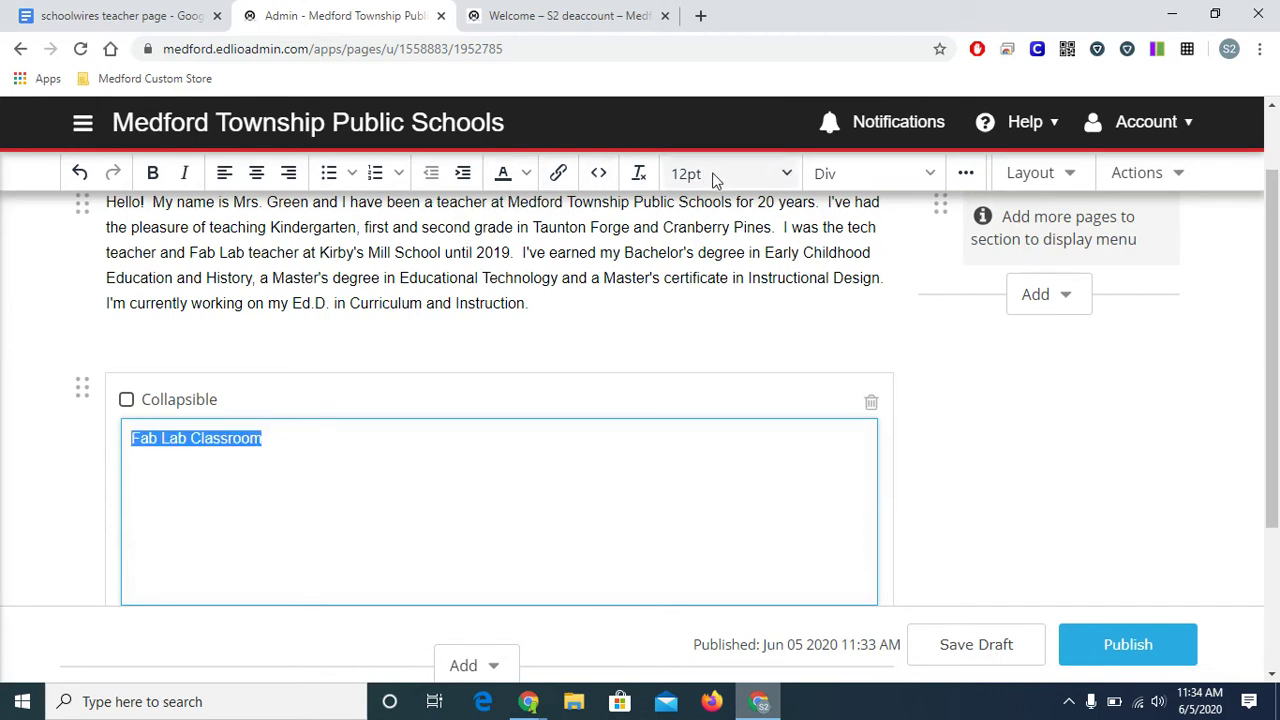
pyautogui.click(784, 175)
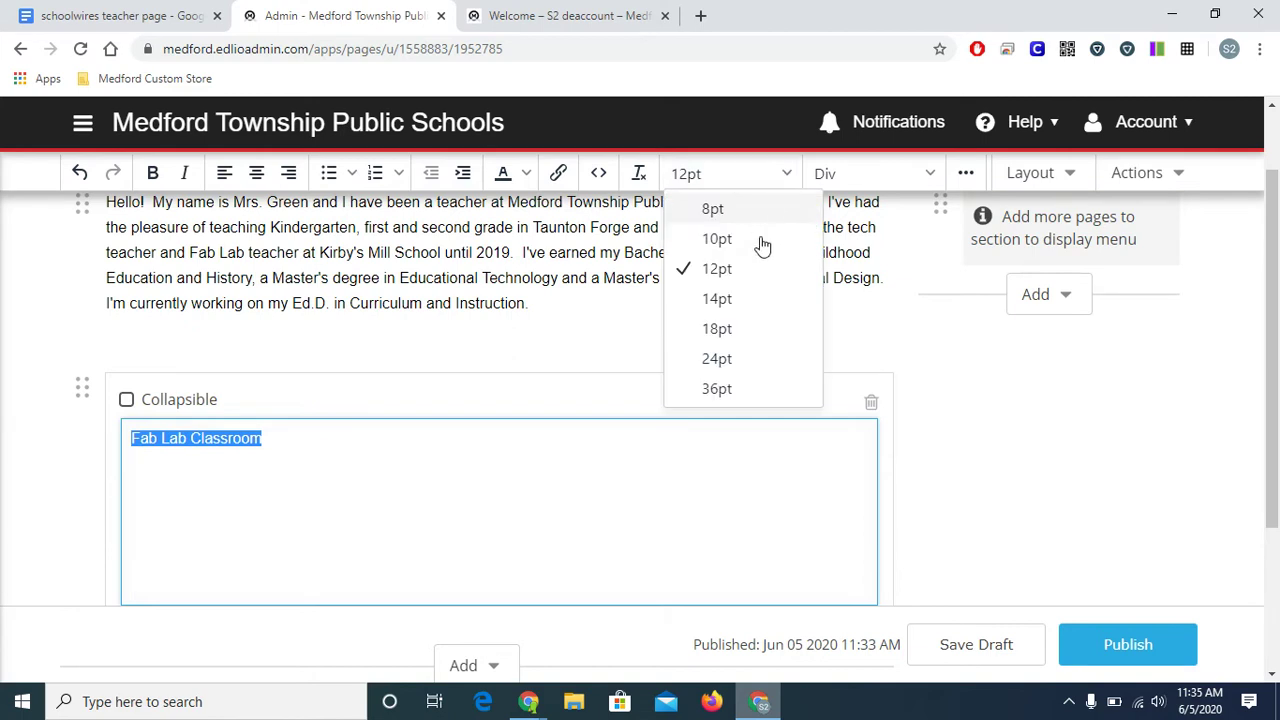
pyautogui.click(737, 332)
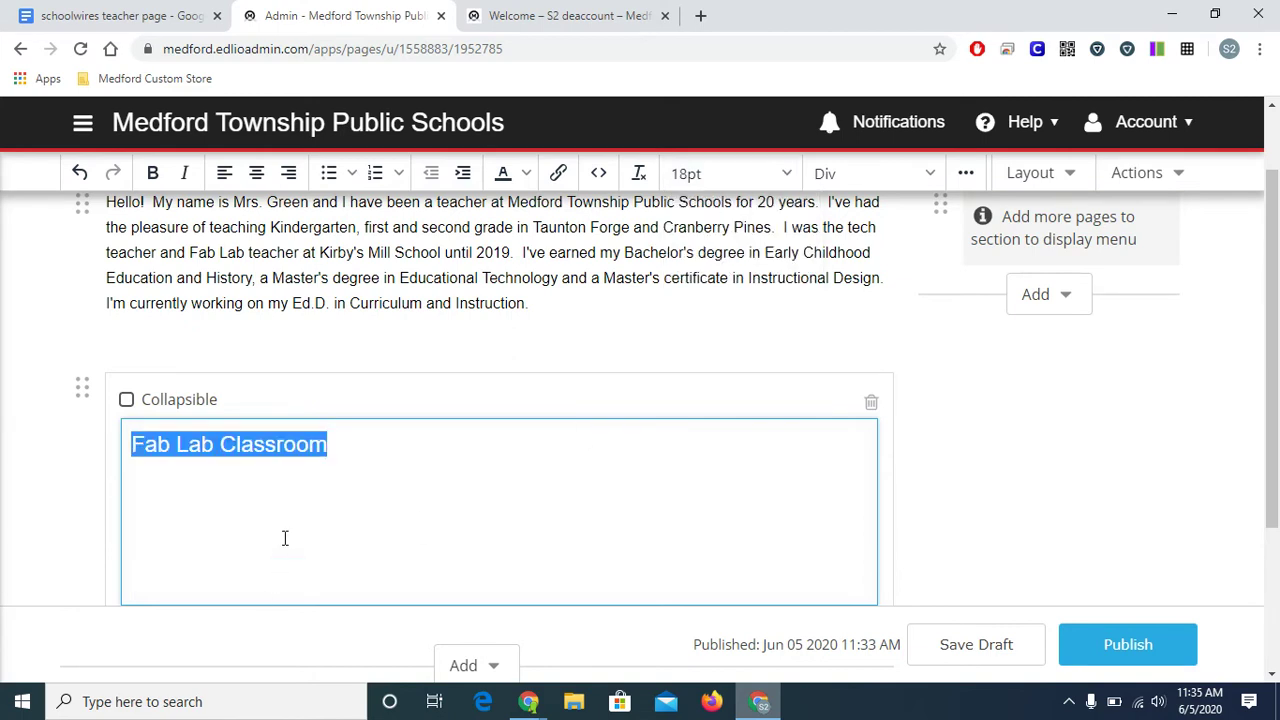
pyautogui.click(490, 468)
# Add a content block below "Fab Lab Classroom", paste the copied Kindergarten paragraph into it and clear its formatting.
pyautogui.scroll(-1, 495, 476)
pyautogui.scroll(-2, 495, 476)
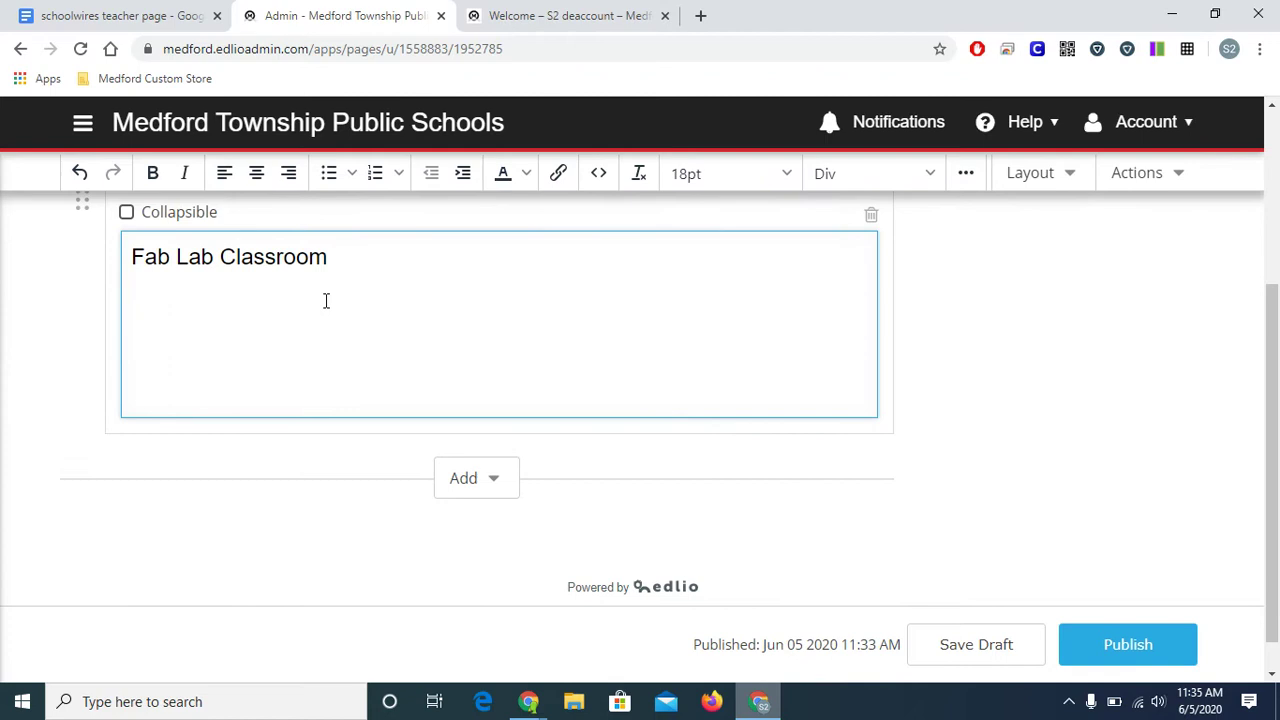
pyautogui.click(490, 492)
pyautogui.click(500, 448)
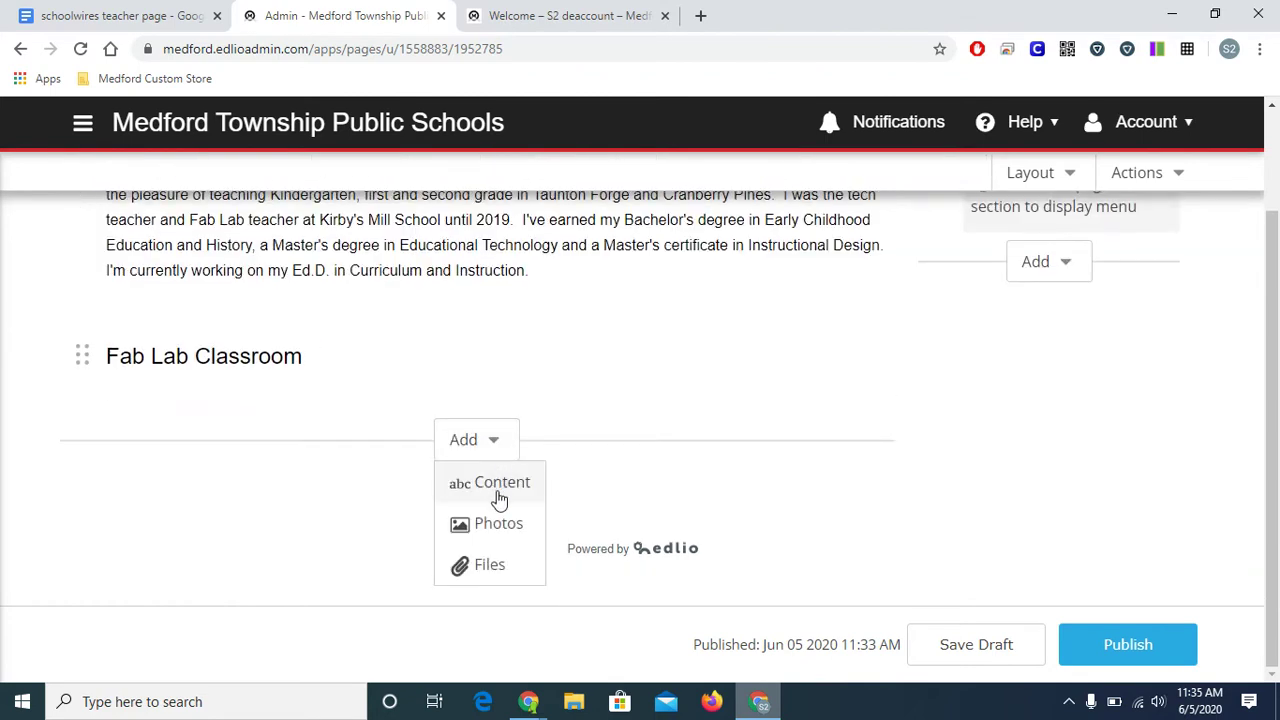
pyautogui.click(502, 484)
pyautogui.click(263, 385)
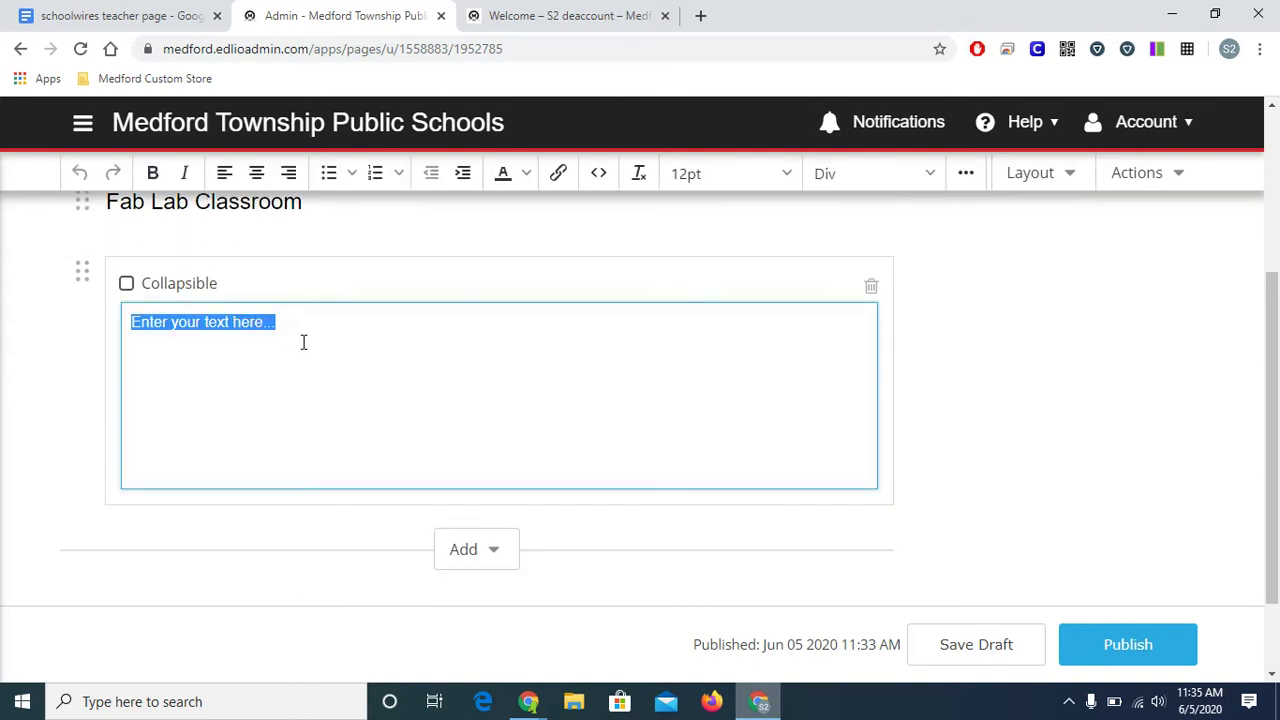
pyautogui.write('Students participate in STEM activities which support collaboration, communication, critical thinking and creativity. Goals include becoming familiar with Fab Lab procedures and materials.  Chromebooks will be used to support general knowledge of computing.')
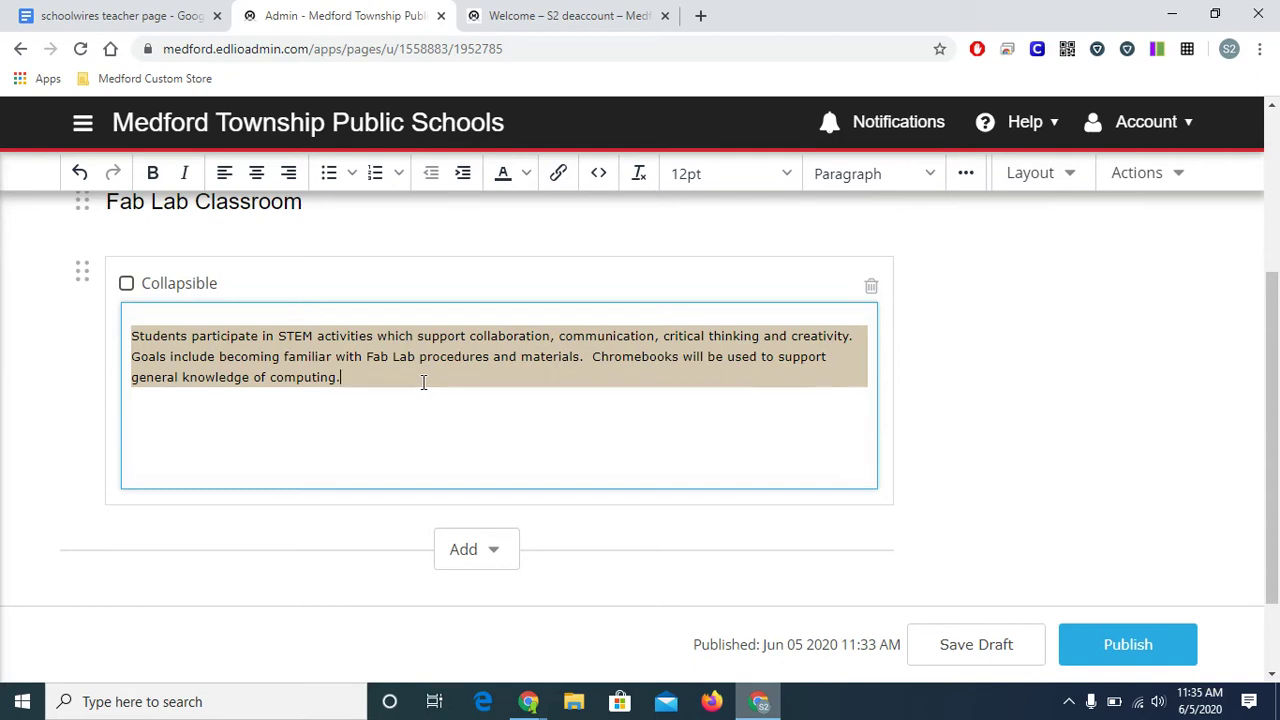
pyautogui.hotkey('ctrl', 'a')
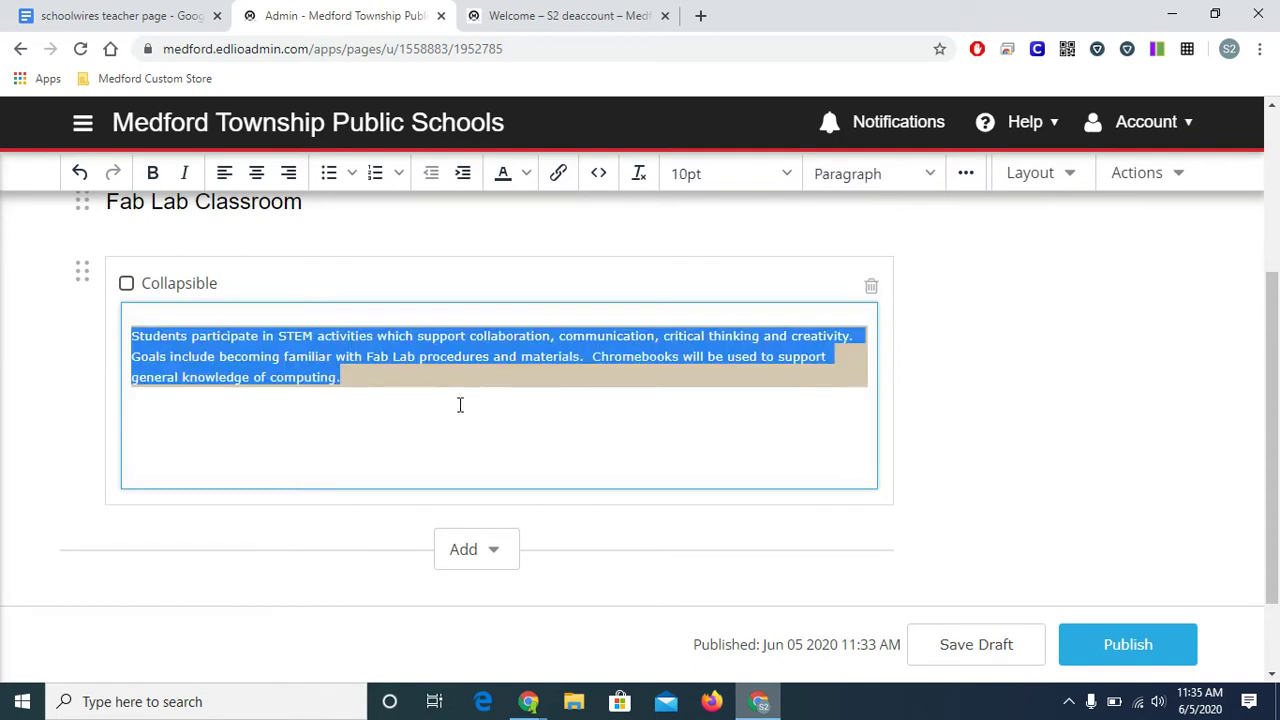
pyautogui.click(640, 173)
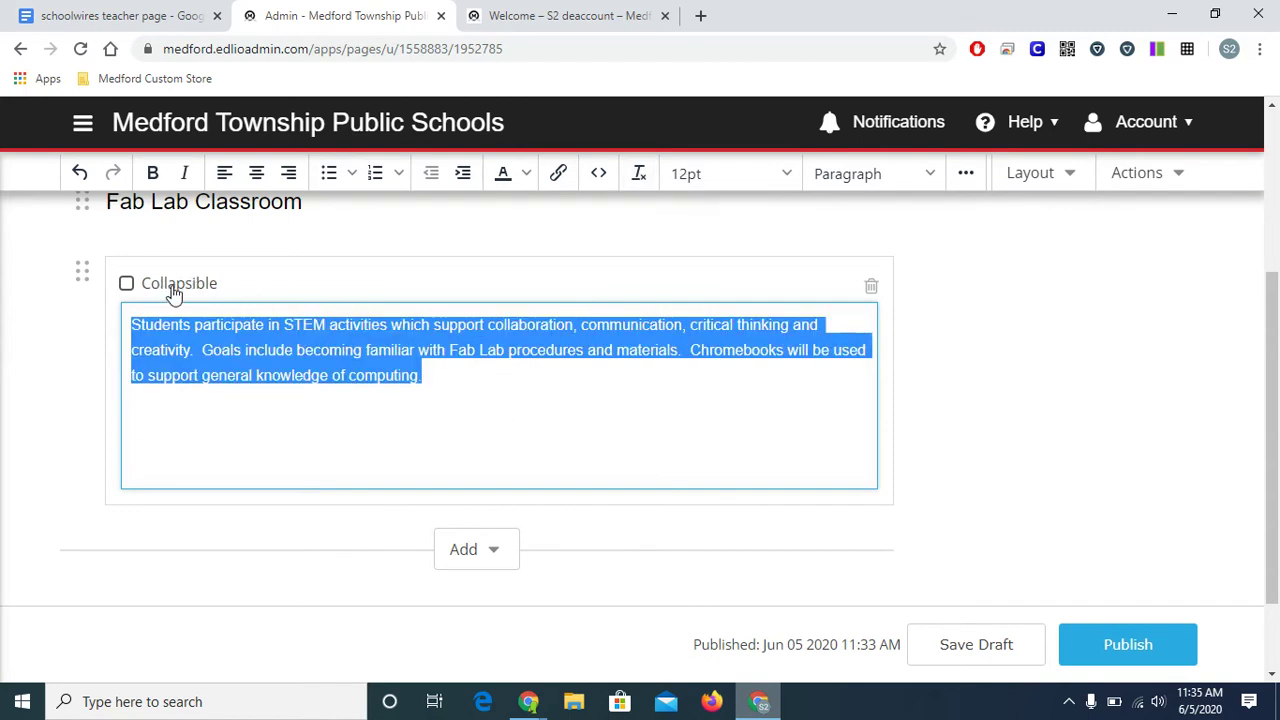
# Make the STEM activities content block collapsible with the title "Kindergarten".
pyautogui.scroll(1, 190, 290)
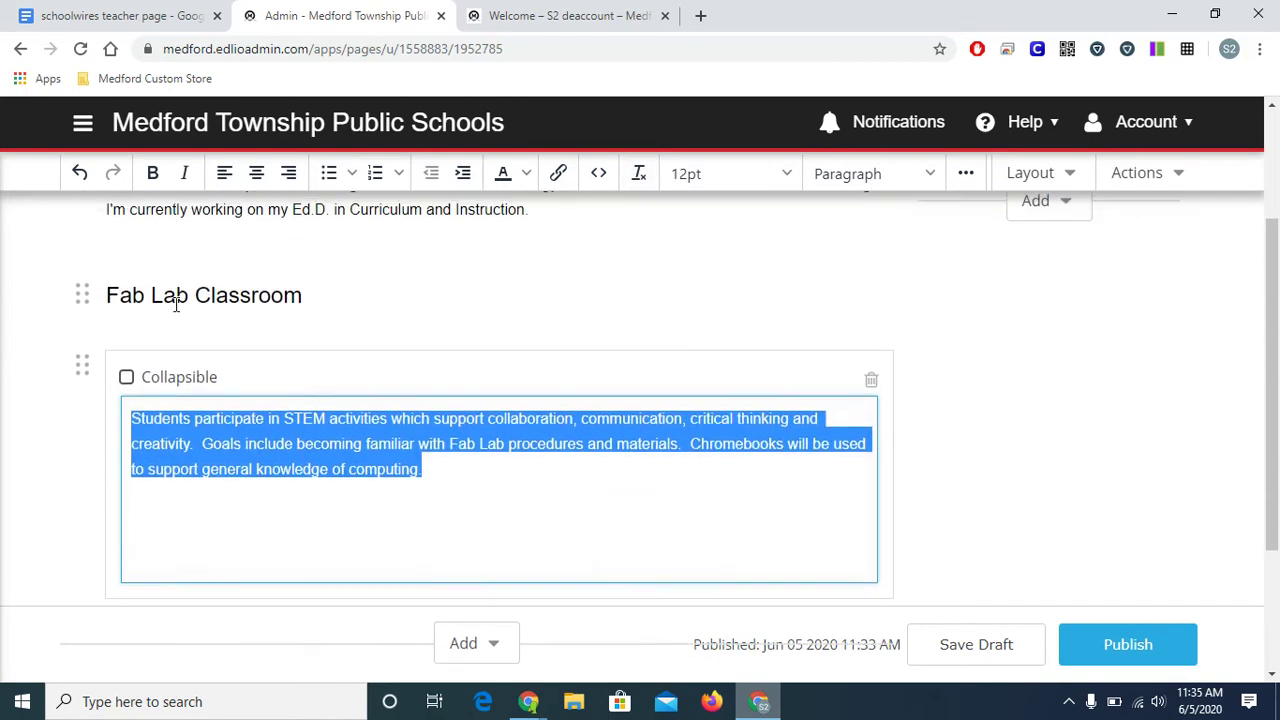
pyautogui.click(127, 377)
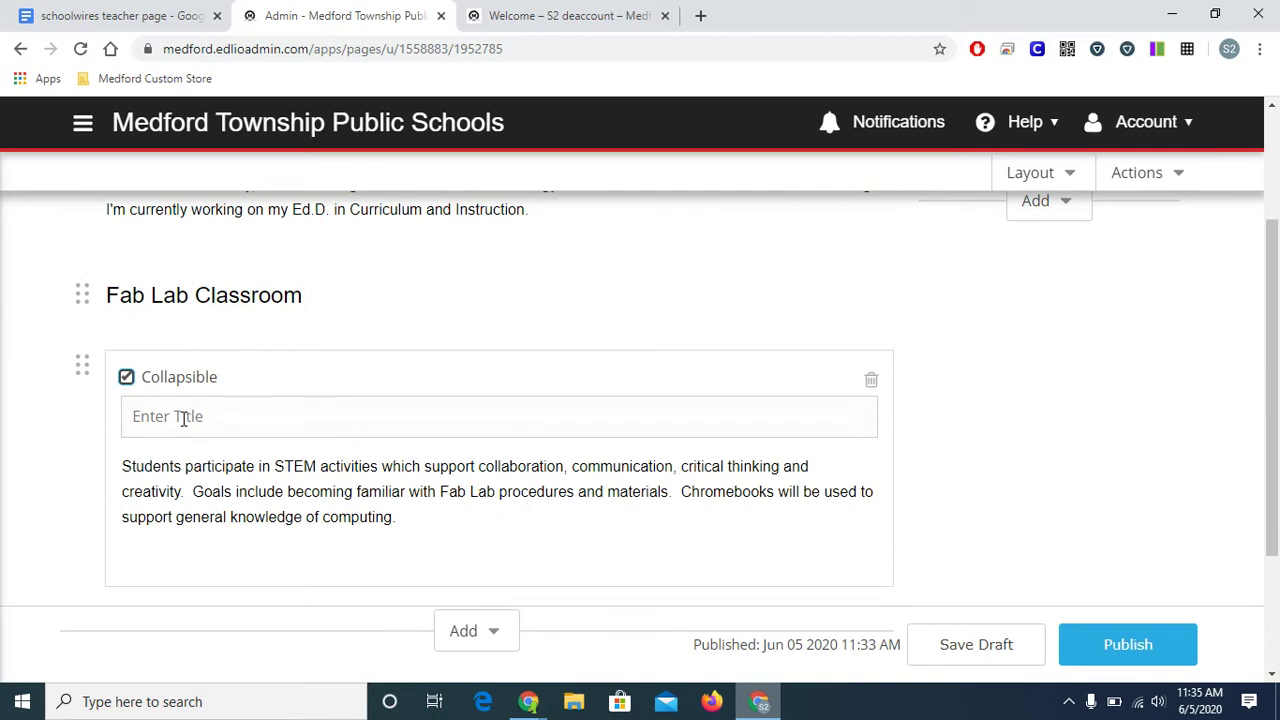
pyautogui.click(184, 418)
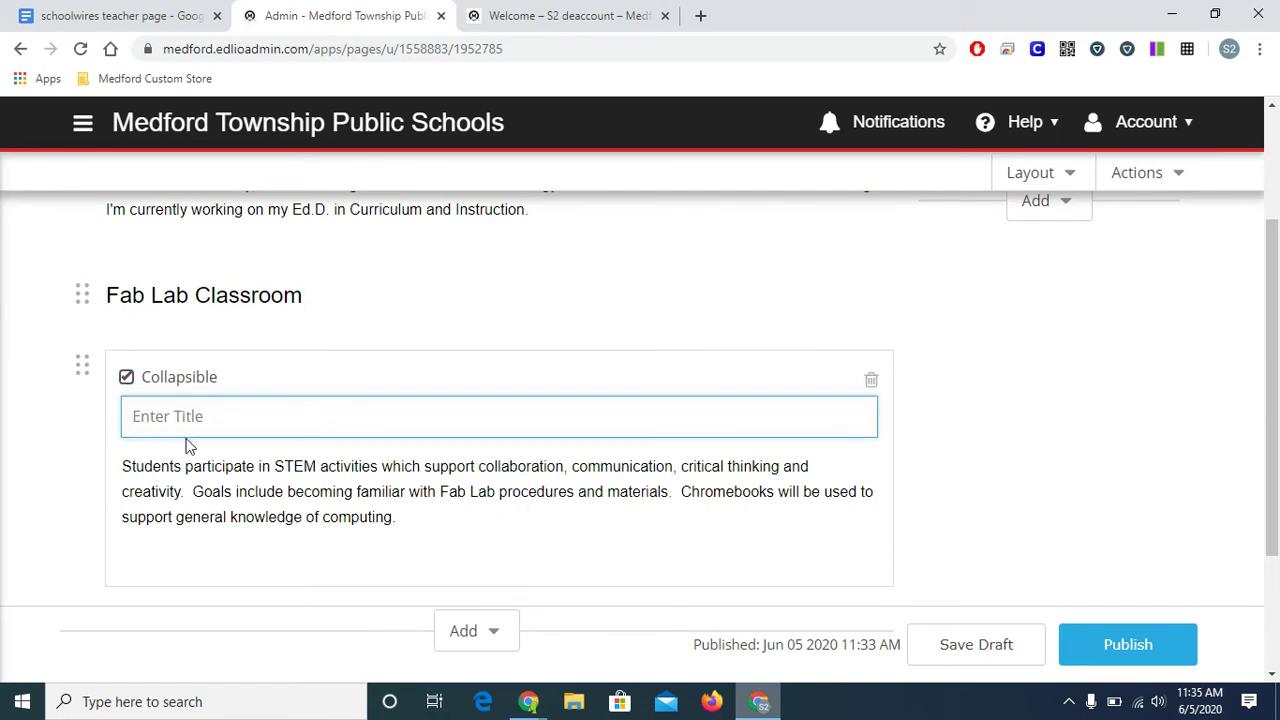
pyautogui.write('Kindergarten')
pyautogui.click(524, 539)
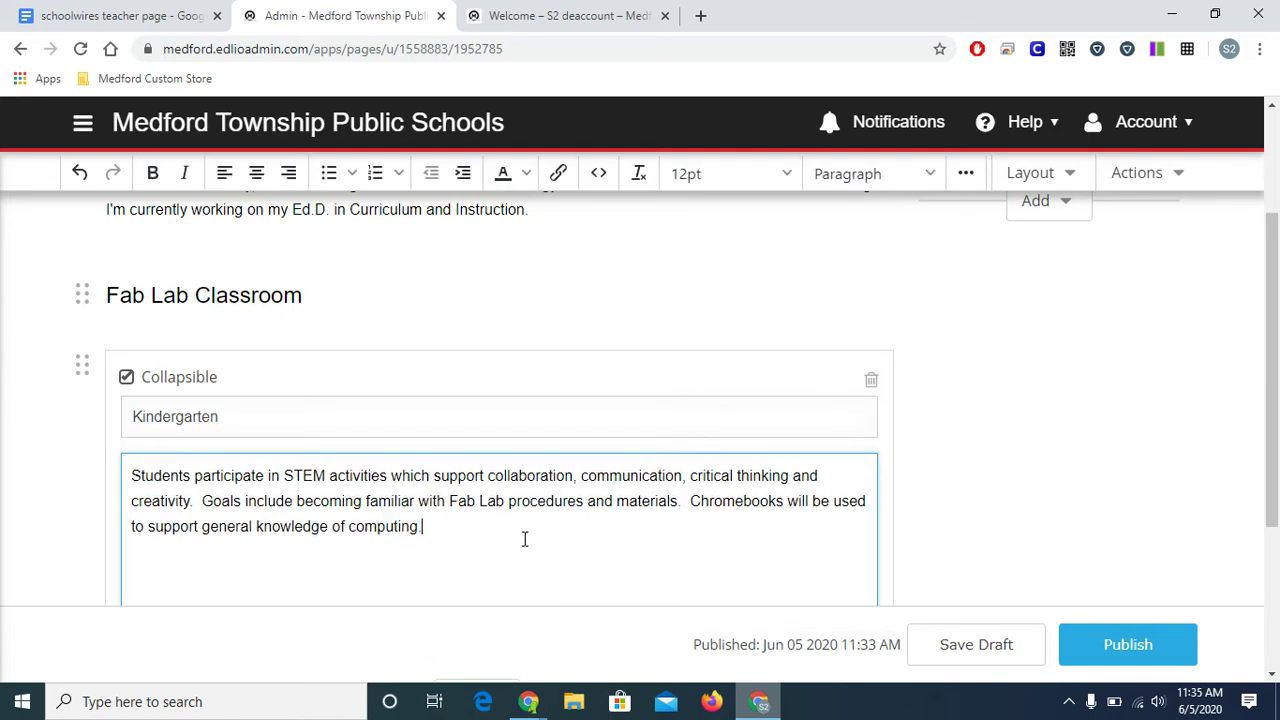
# Save the Welcome page with the new Fab Lab blocks as a draft and publish it.
pyautogui.scroll(-1, 640, 531)
pyautogui.click(951, 646)
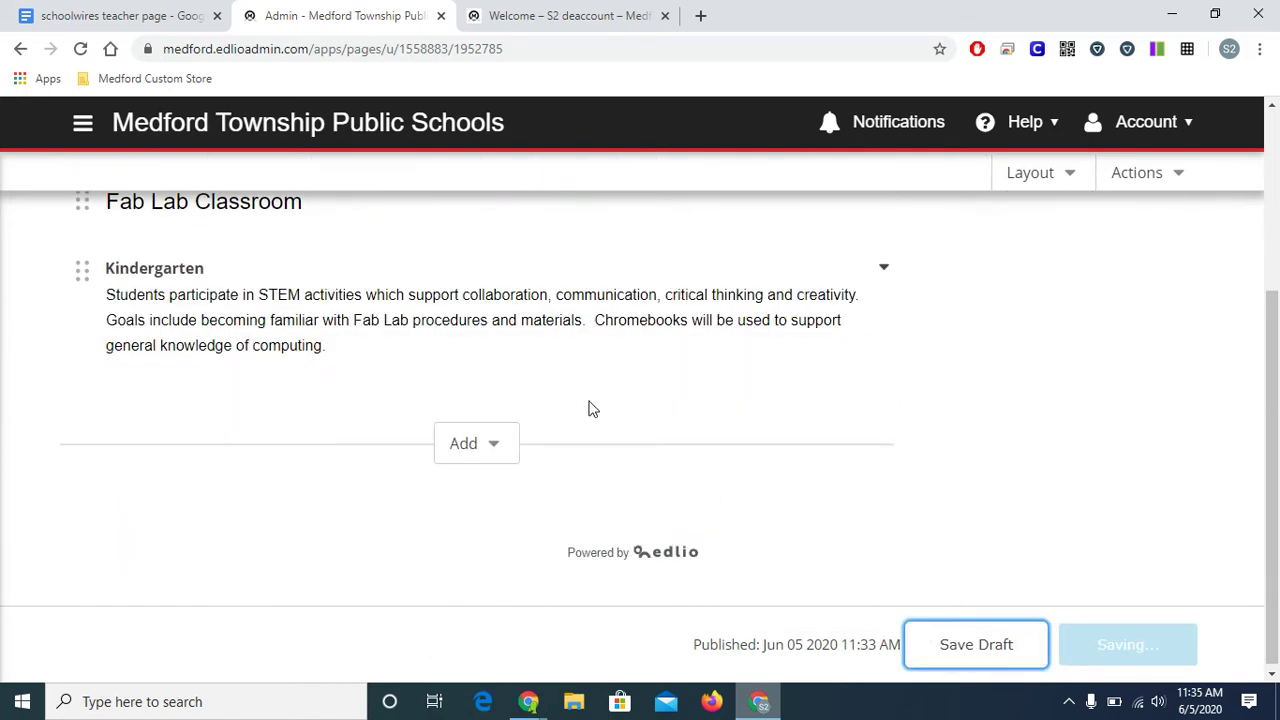
pyautogui.scroll(1, 582, 395)
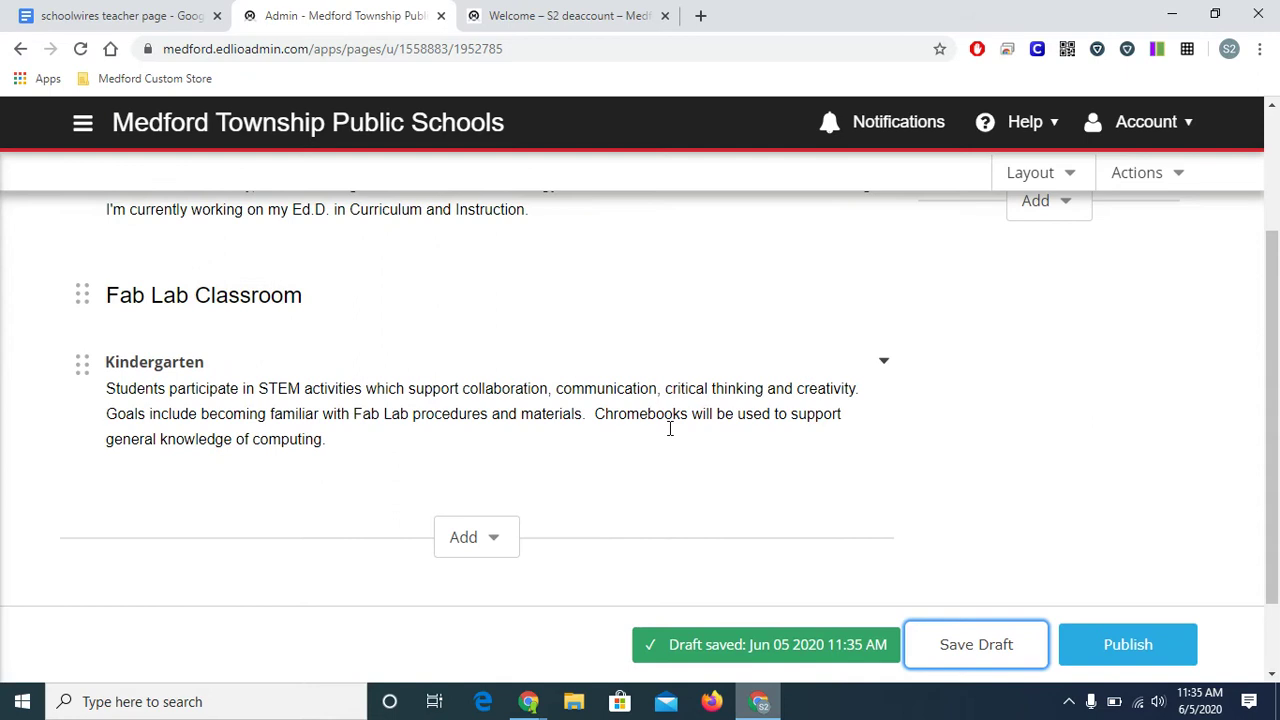
pyautogui.click(1112, 648)
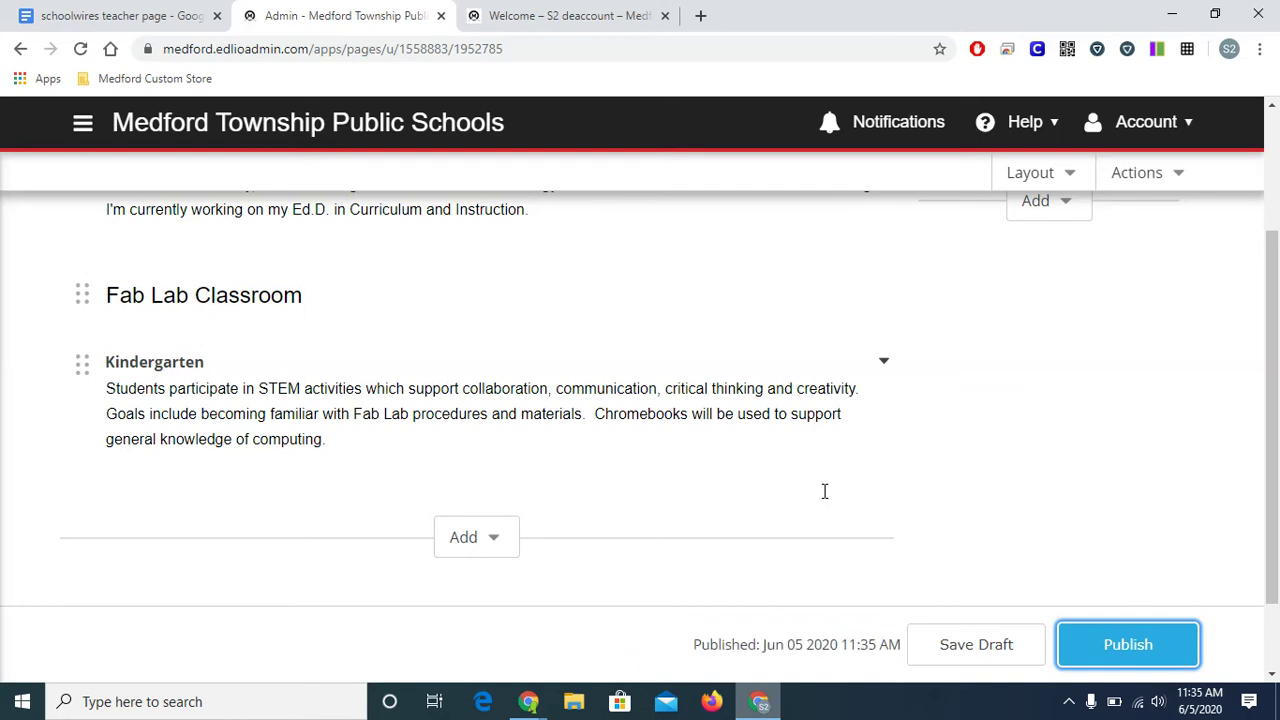
# Reload the public Welcome page, then expand and collapse the Kindergarten section to check it.
pyautogui.hotkey('ctrl', 'Tab')
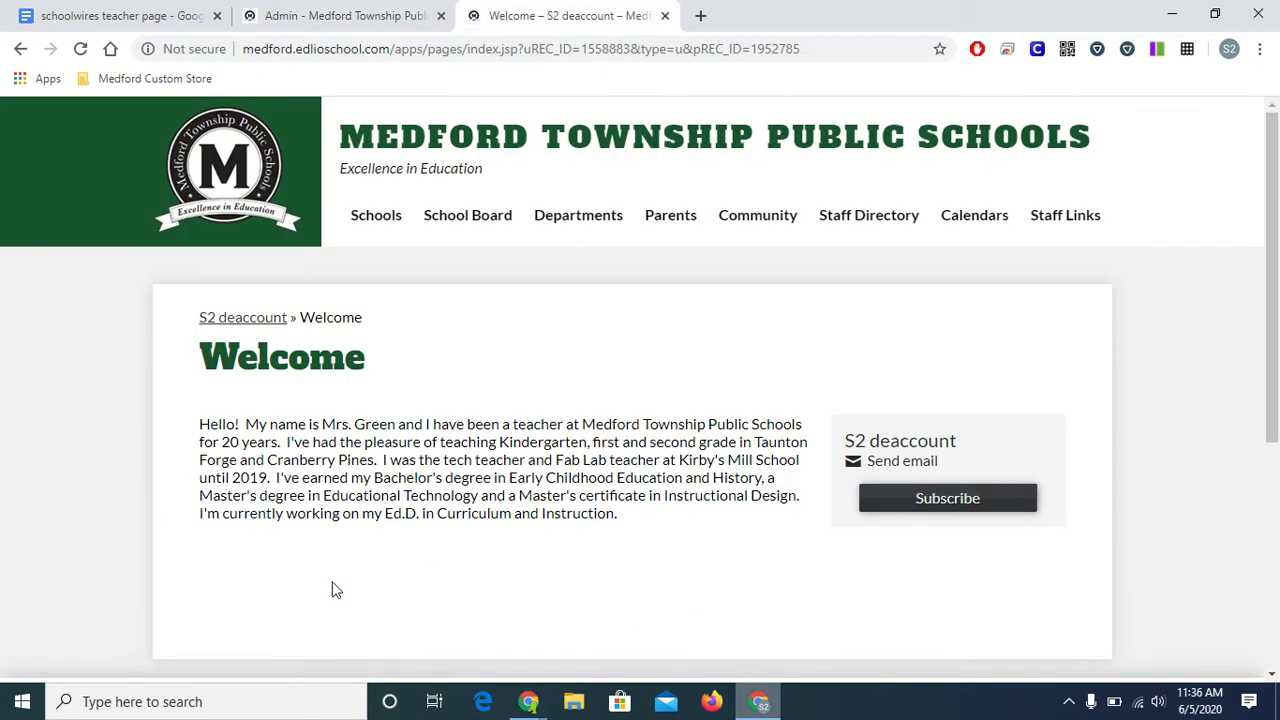
pyautogui.click(81, 48)
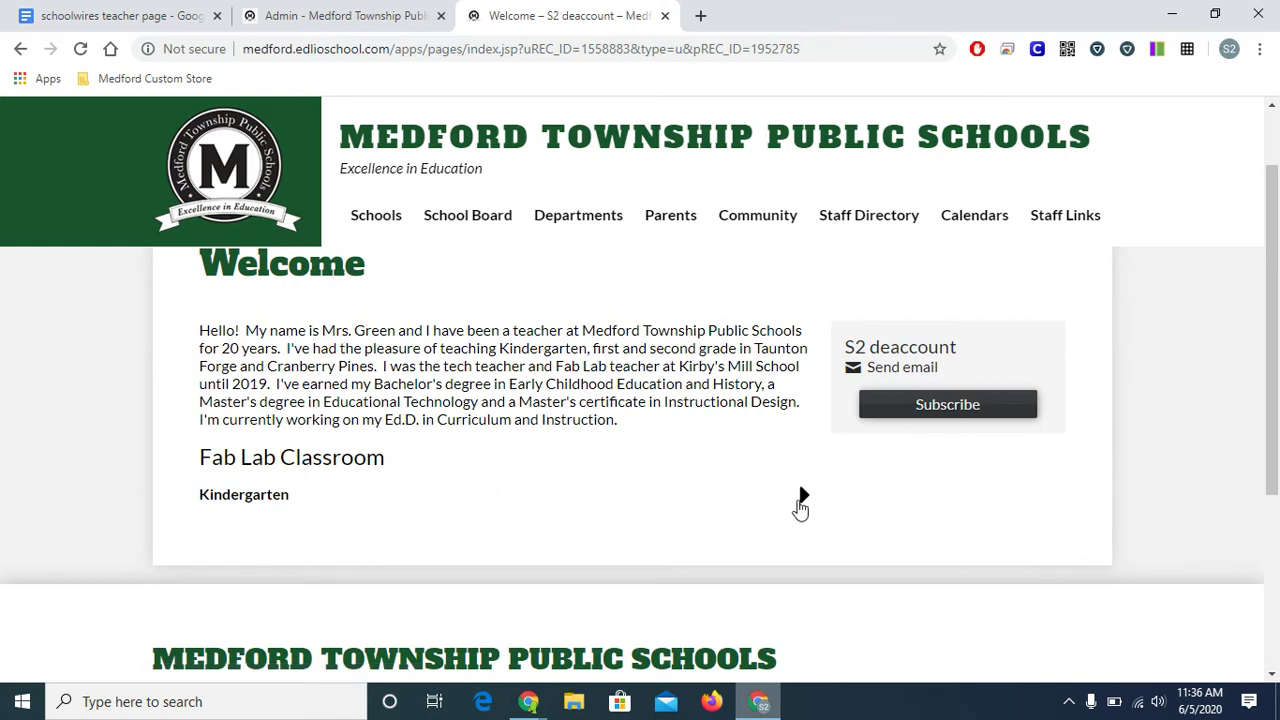
pyautogui.click(801, 497)
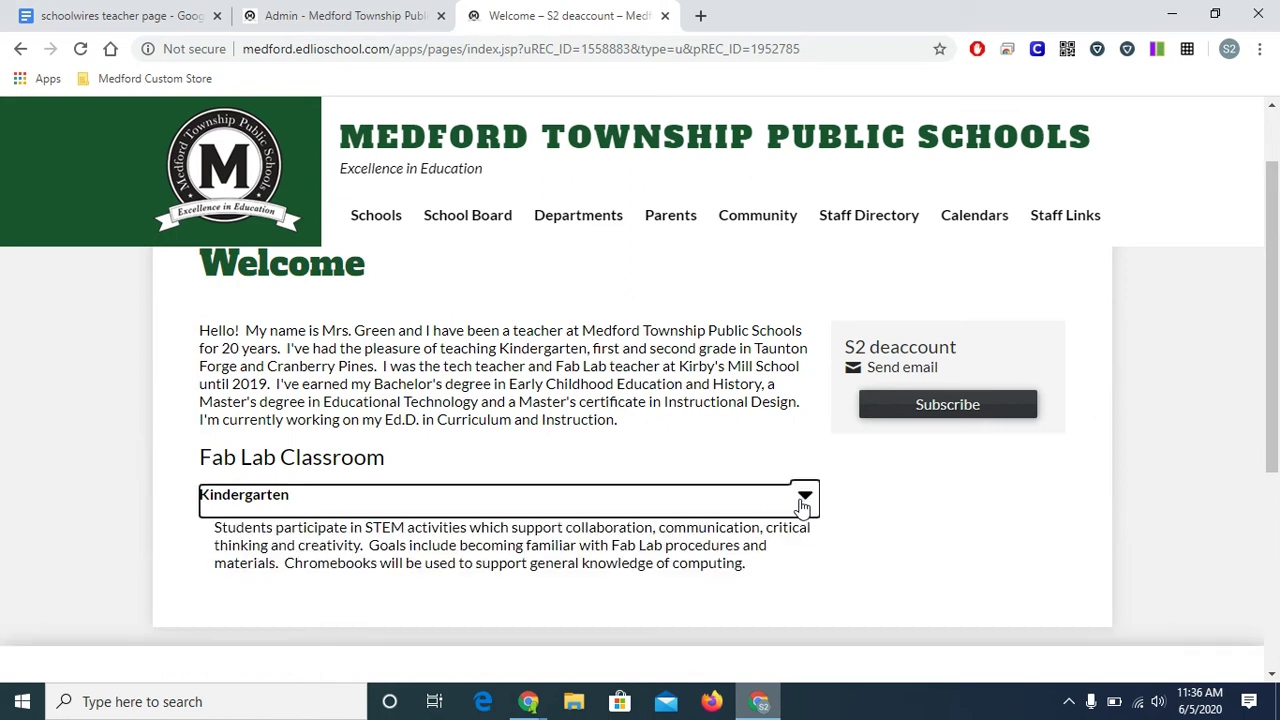
pyautogui.click(805, 495)
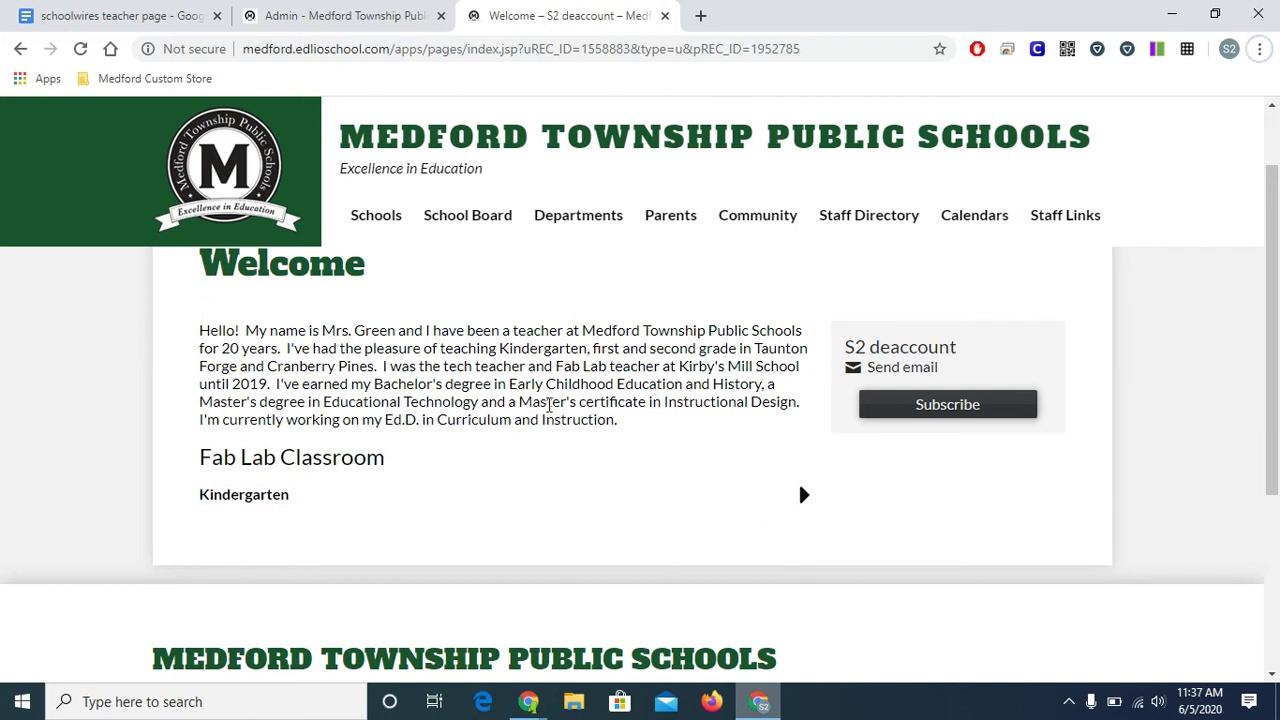
pyautogui.click(288, 16)
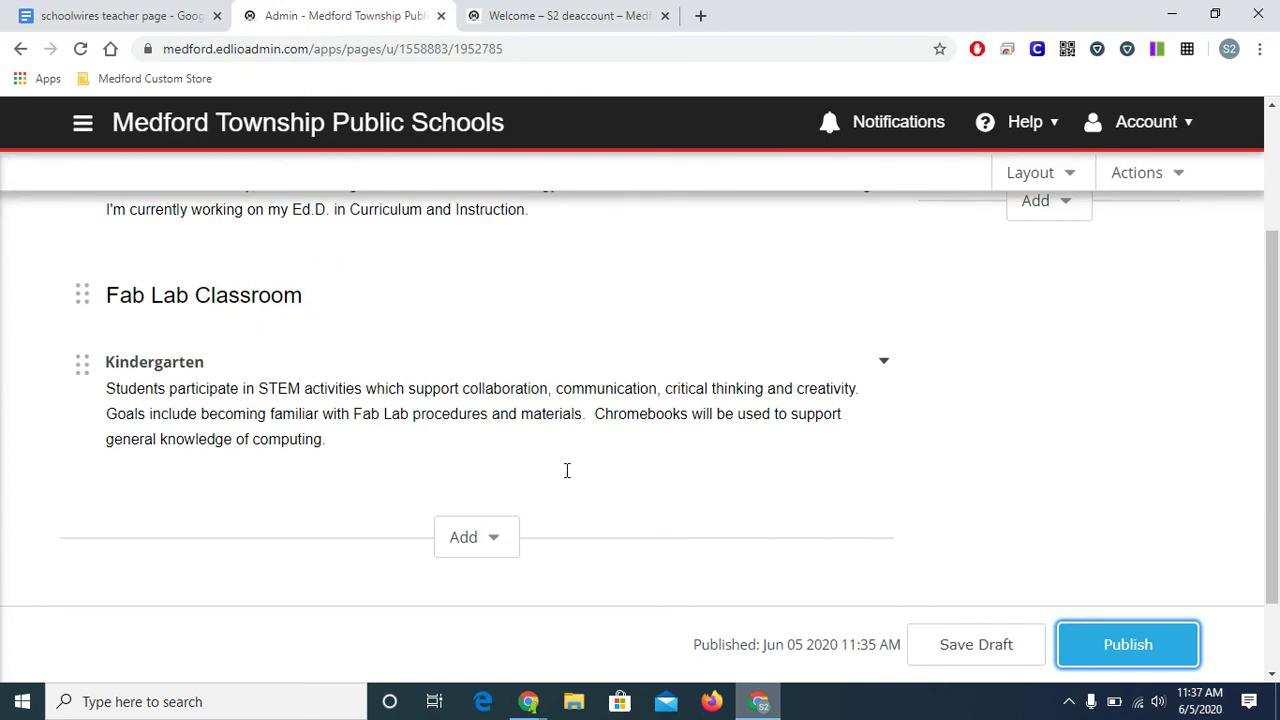
pyautogui.click(597, 416)
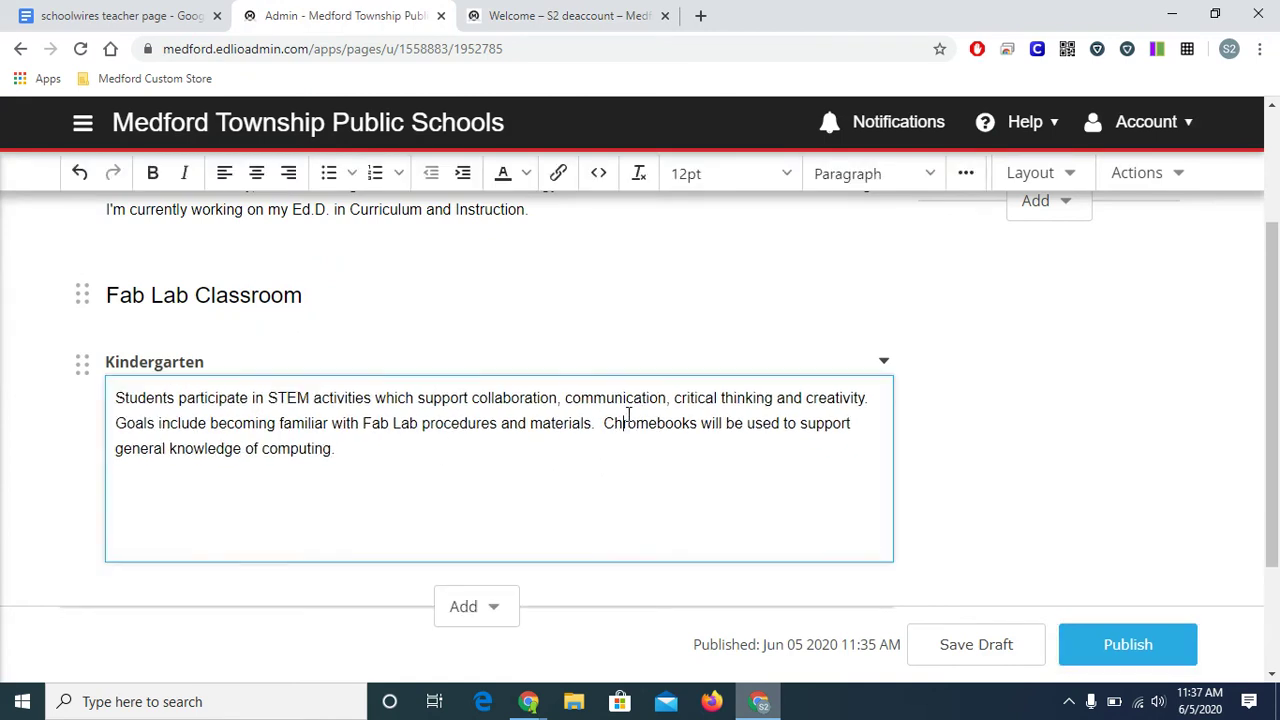
pyautogui.click(663, 418)
pyautogui.click(689, 501)
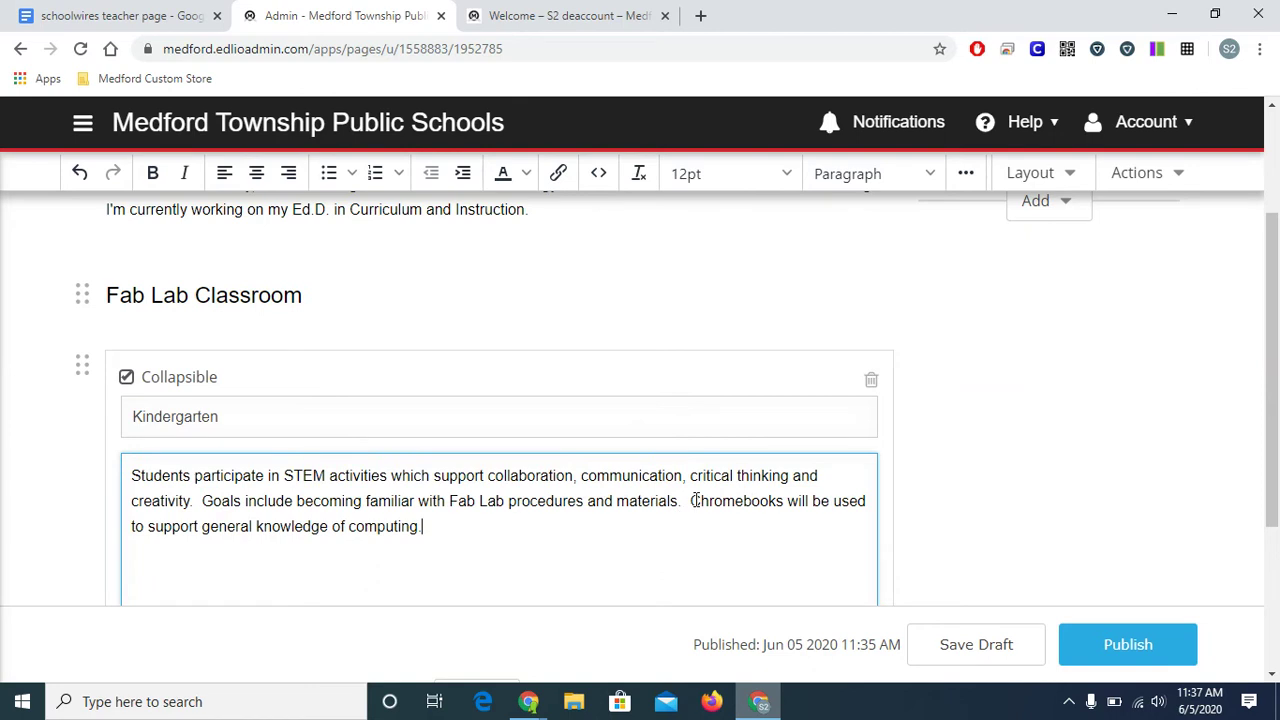
pyautogui.moveTo(689, 501); pyautogui.dragTo(784, 505)
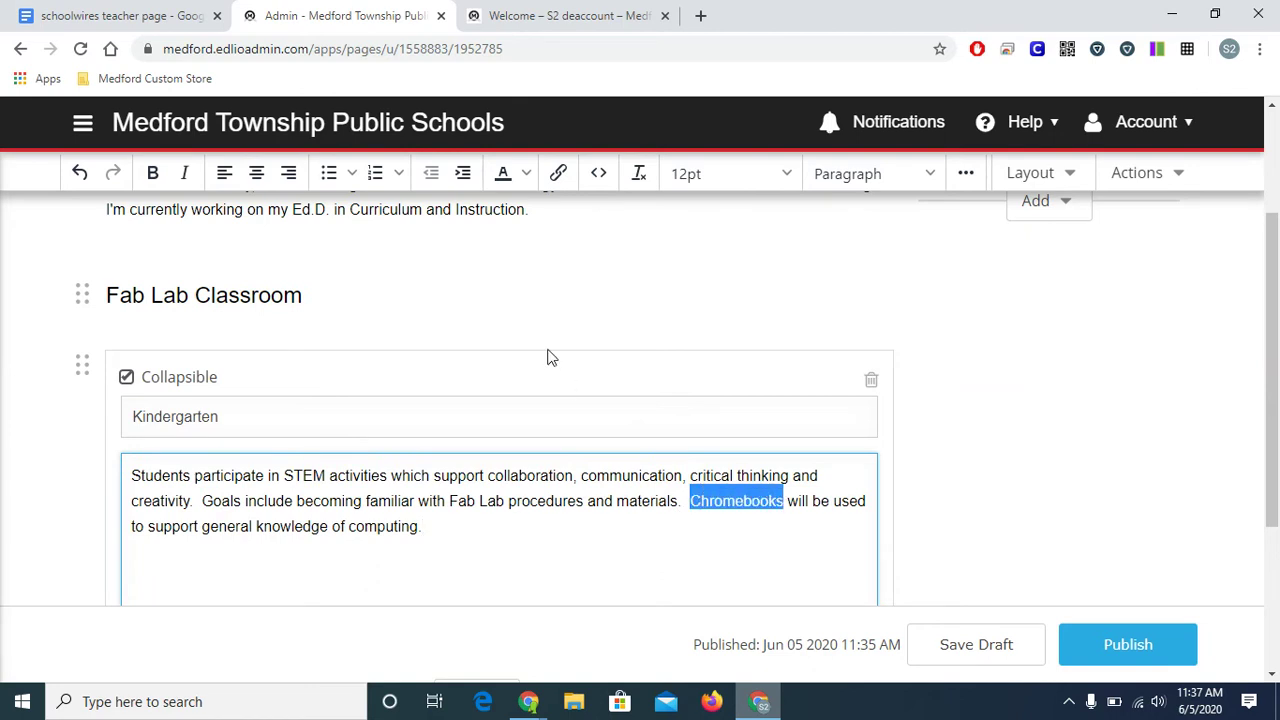
pyautogui.click(559, 176)
pyautogui.write('www.')
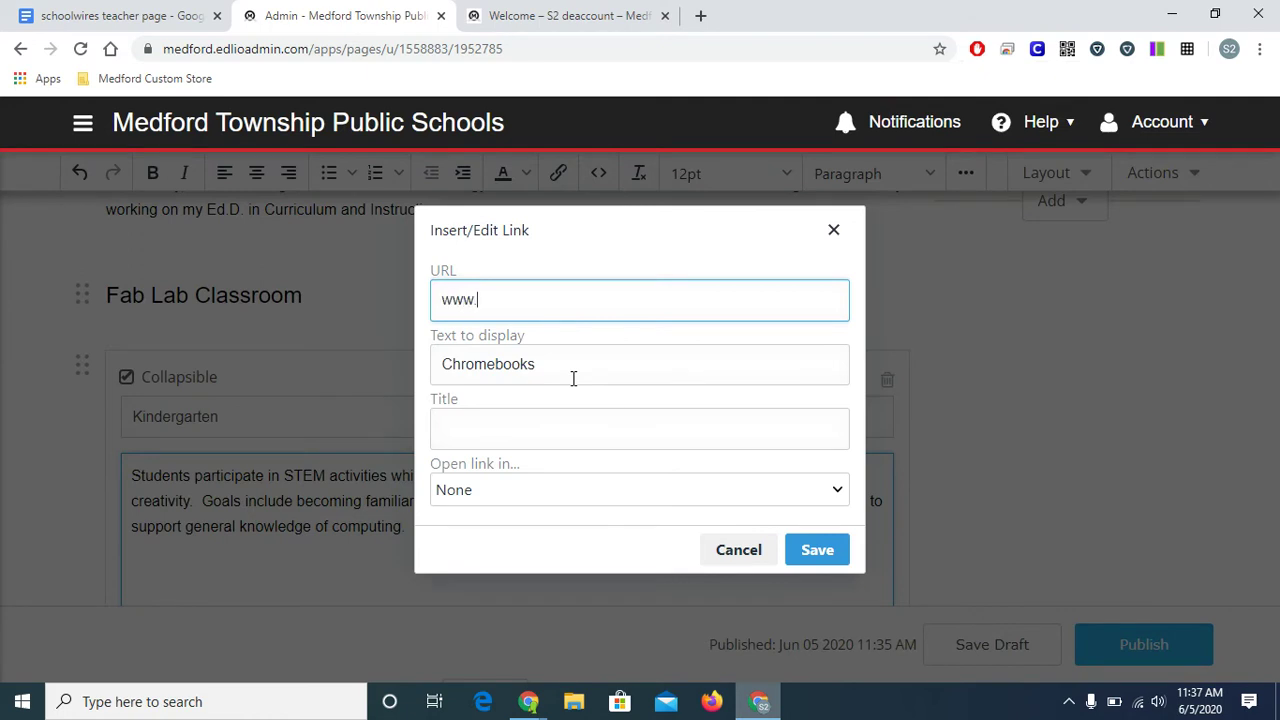
pyautogui.write('google.com')
pyautogui.click(490, 491)
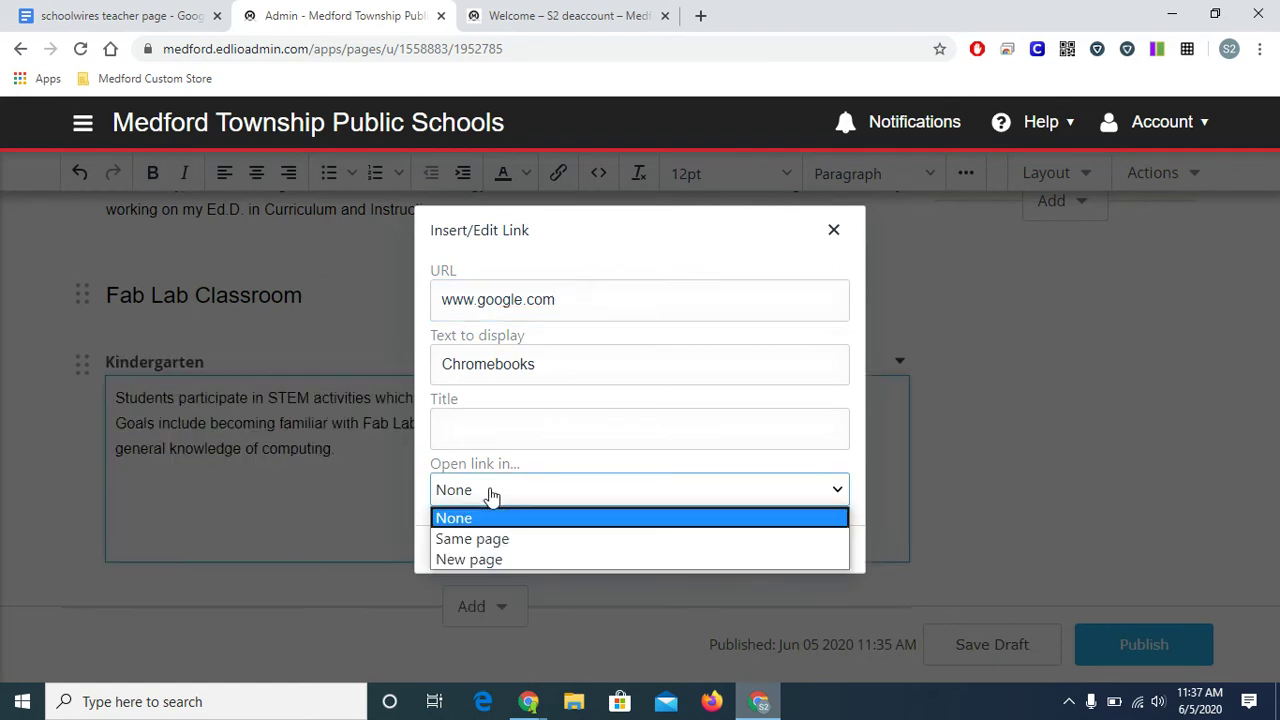
pyautogui.click(503, 562)
pyautogui.click(822, 553)
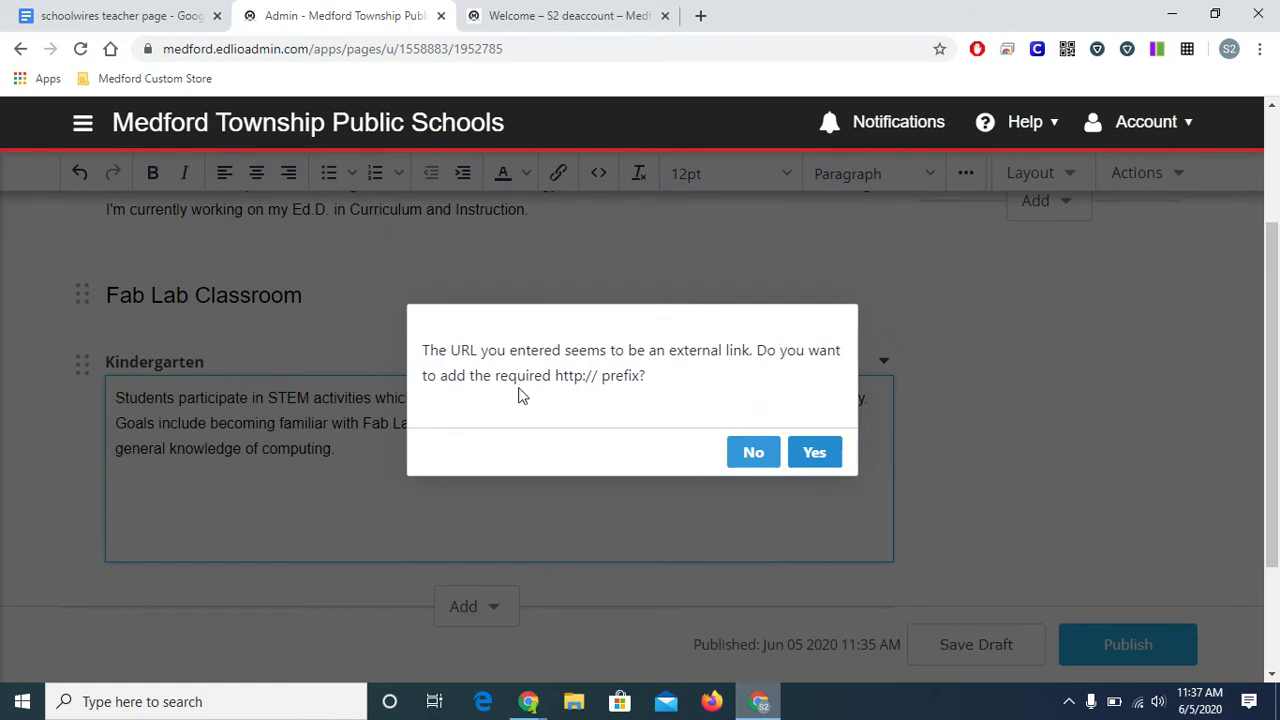
pyautogui.click(816, 453)
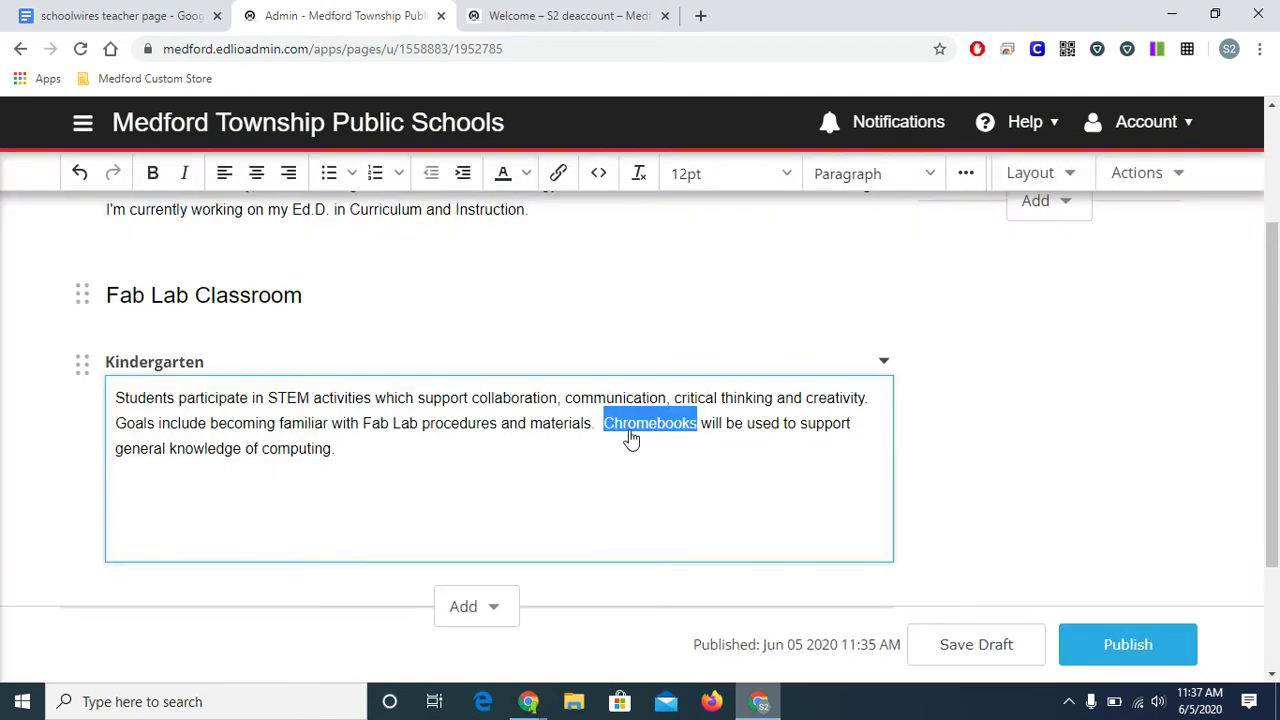
pyautogui.click(662, 488)
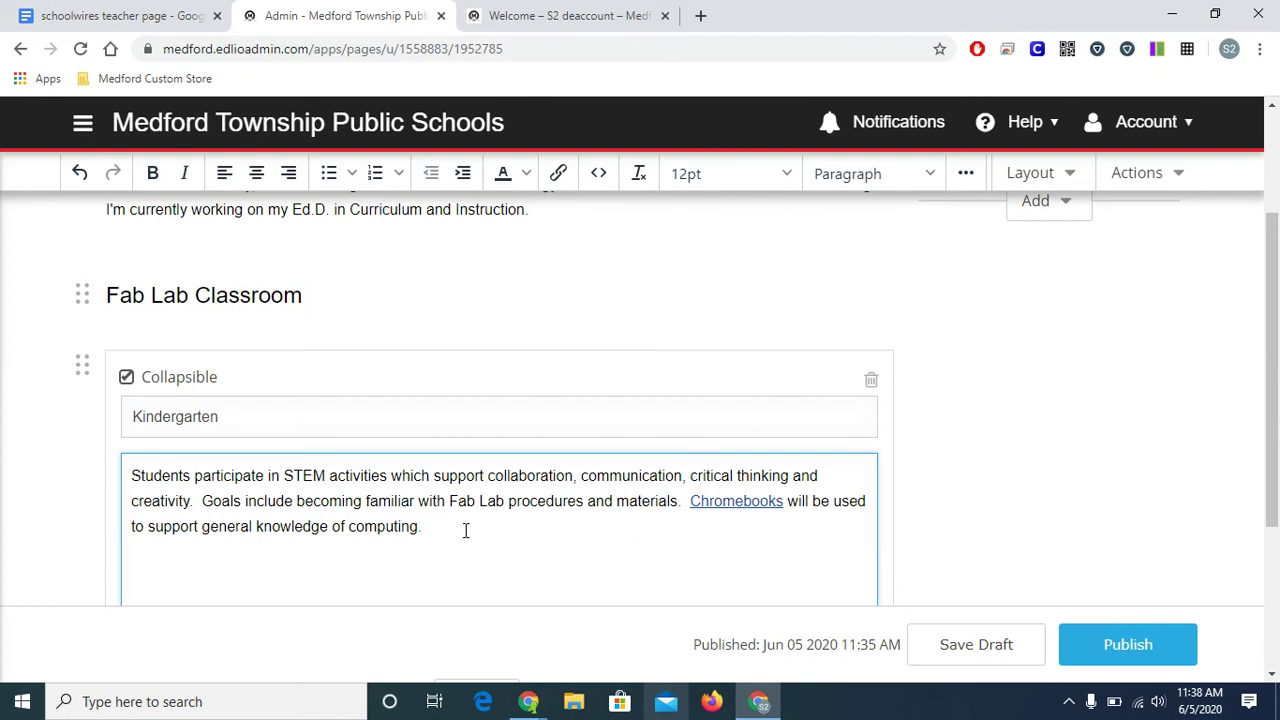
pyautogui.click(1128, 644)
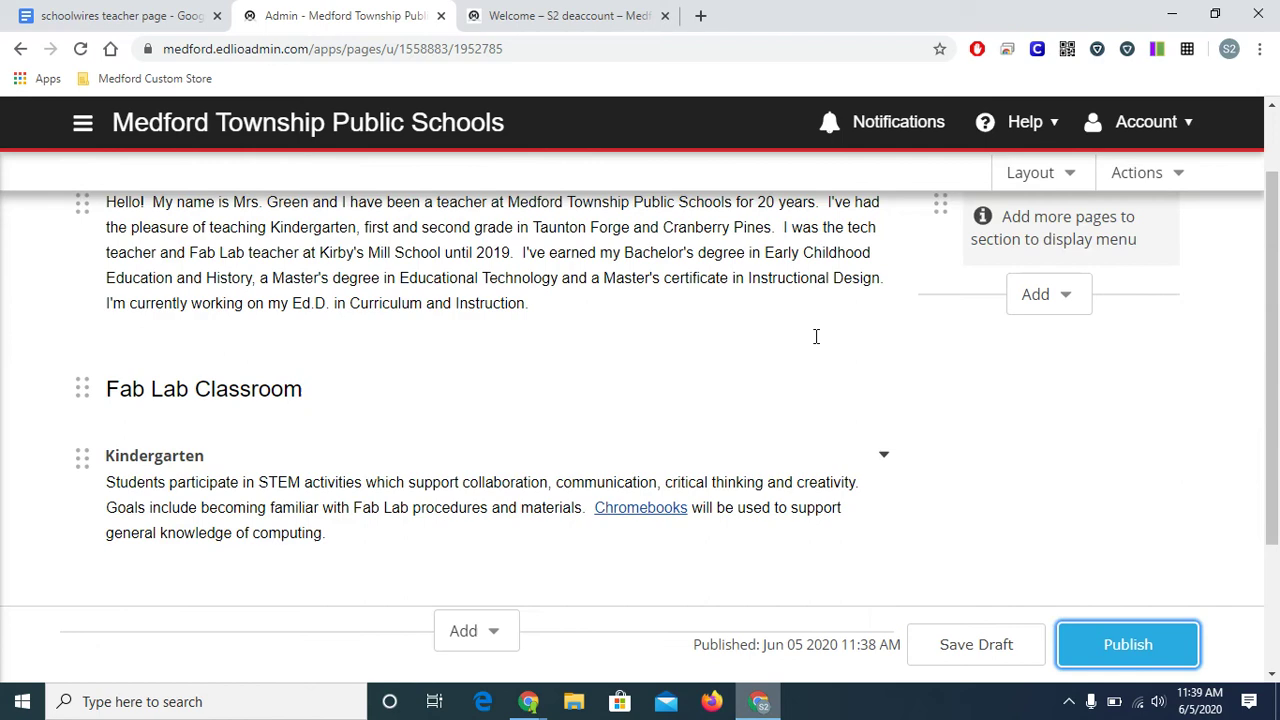
# Add a content block below the page menu in the side column with the text "Every Tuesday is Sharing Day!".
pyautogui.scroll(1, 1160, 362)
pyautogui.scroll(-1, 1180, 371)
pyautogui.click(1066, 305)
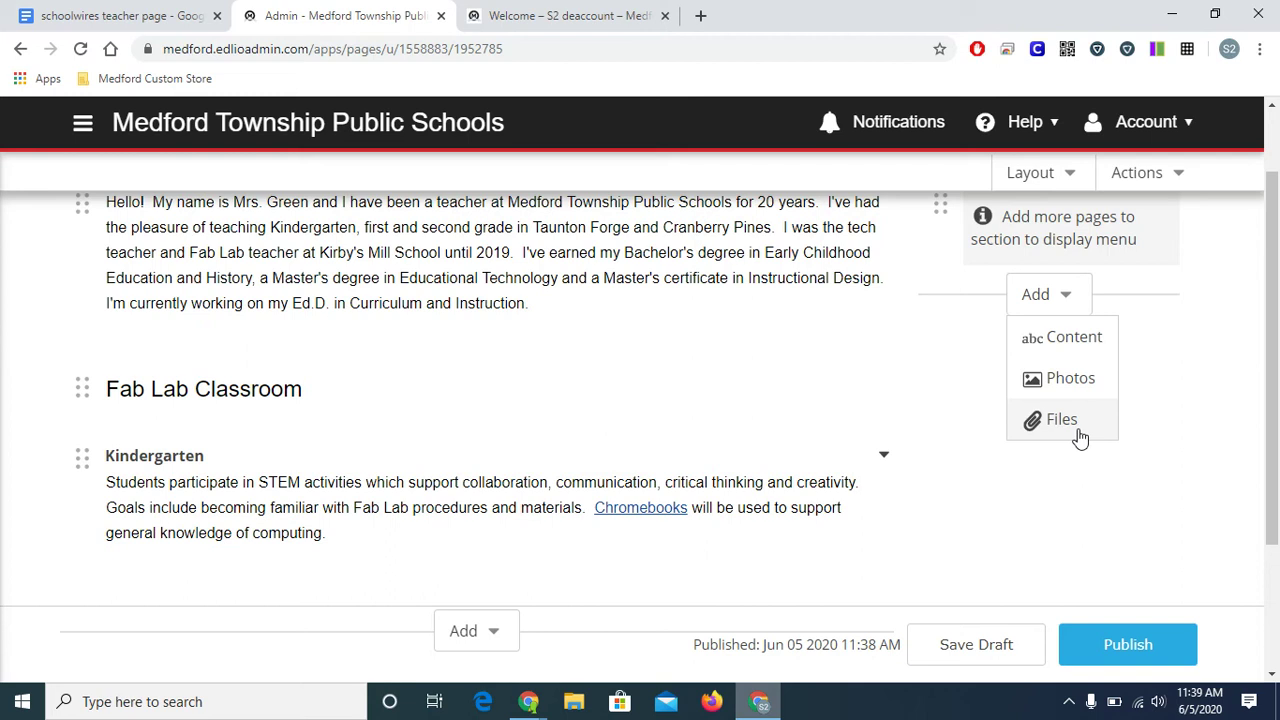
pyautogui.click(1069, 343)
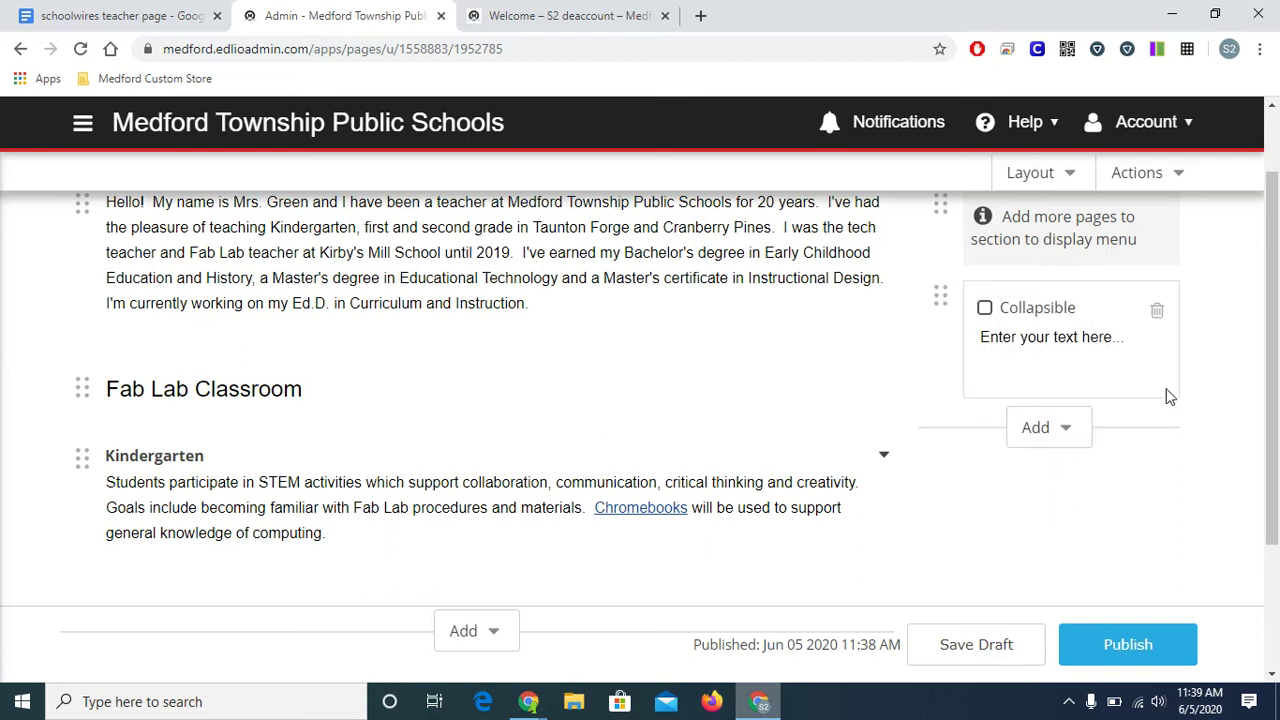
pyautogui.click(1074, 347)
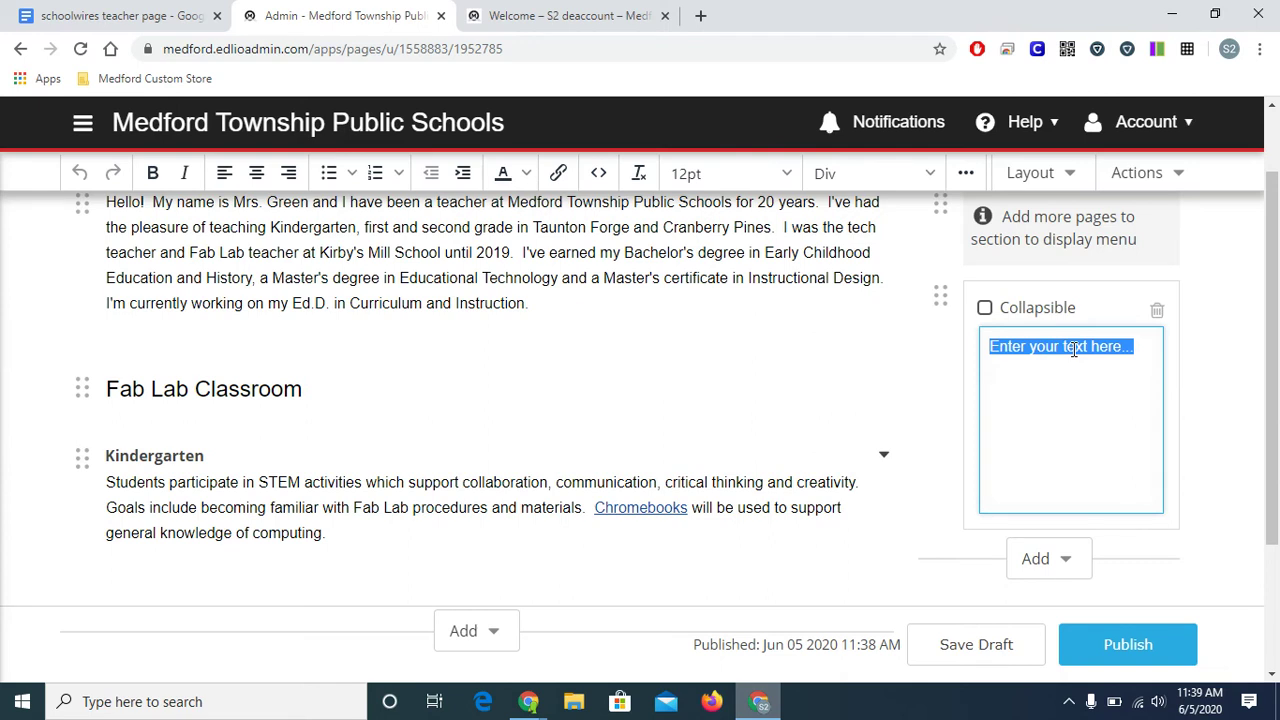
pyautogui.write('Teac')
pyautogui.press('BackSpace')
pyautogui.press('BackSpace')
pyautogui.press('BackSpace')
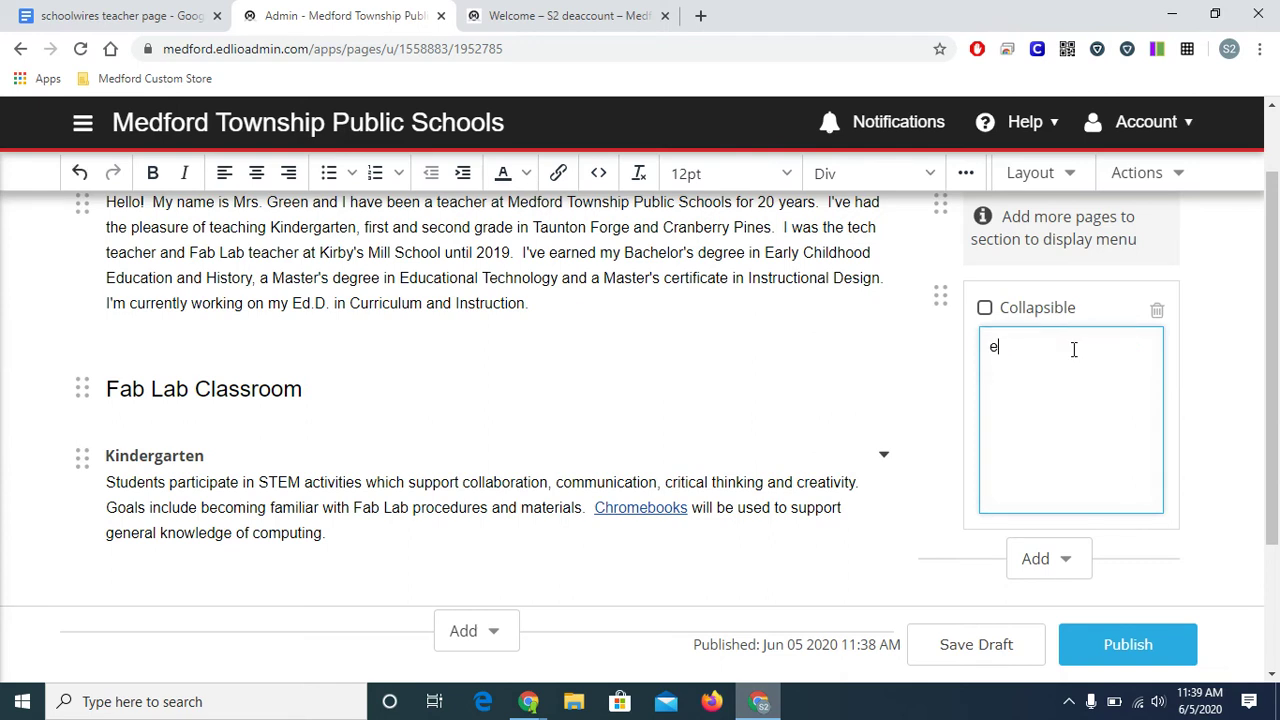
pyautogui.write('Every Tuesday is Sharing Day!')
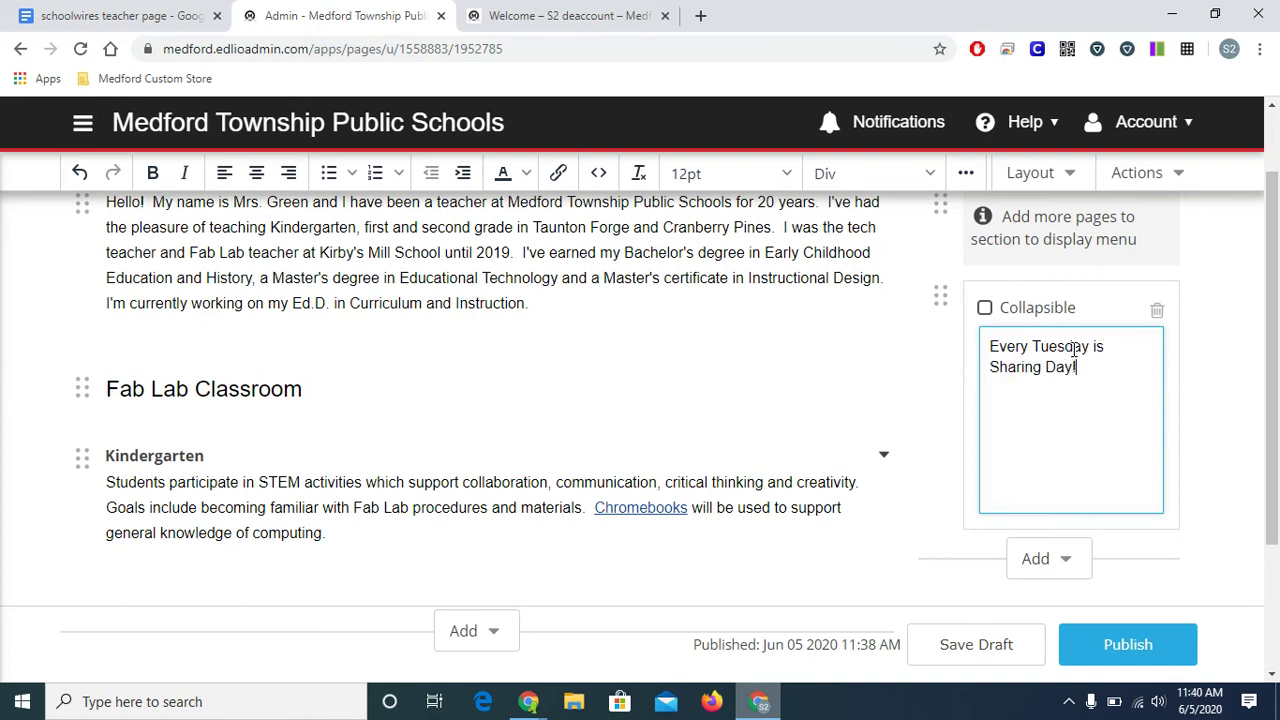
# Set the "Every Tuesday is Sharing Day!" text to 14pt and center it.
pyautogui.moveTo(1091, 375); pyautogui.dragTo(968, 325)
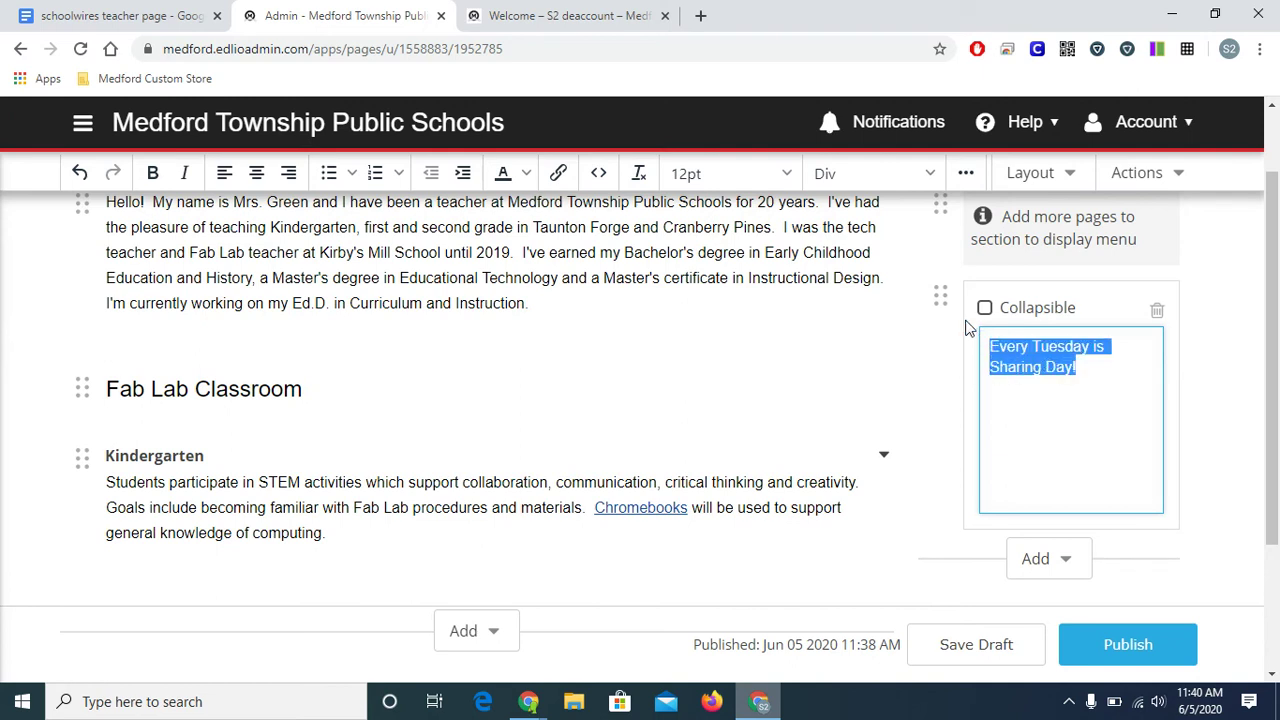
pyautogui.click(778, 176)
pyautogui.press('Return')
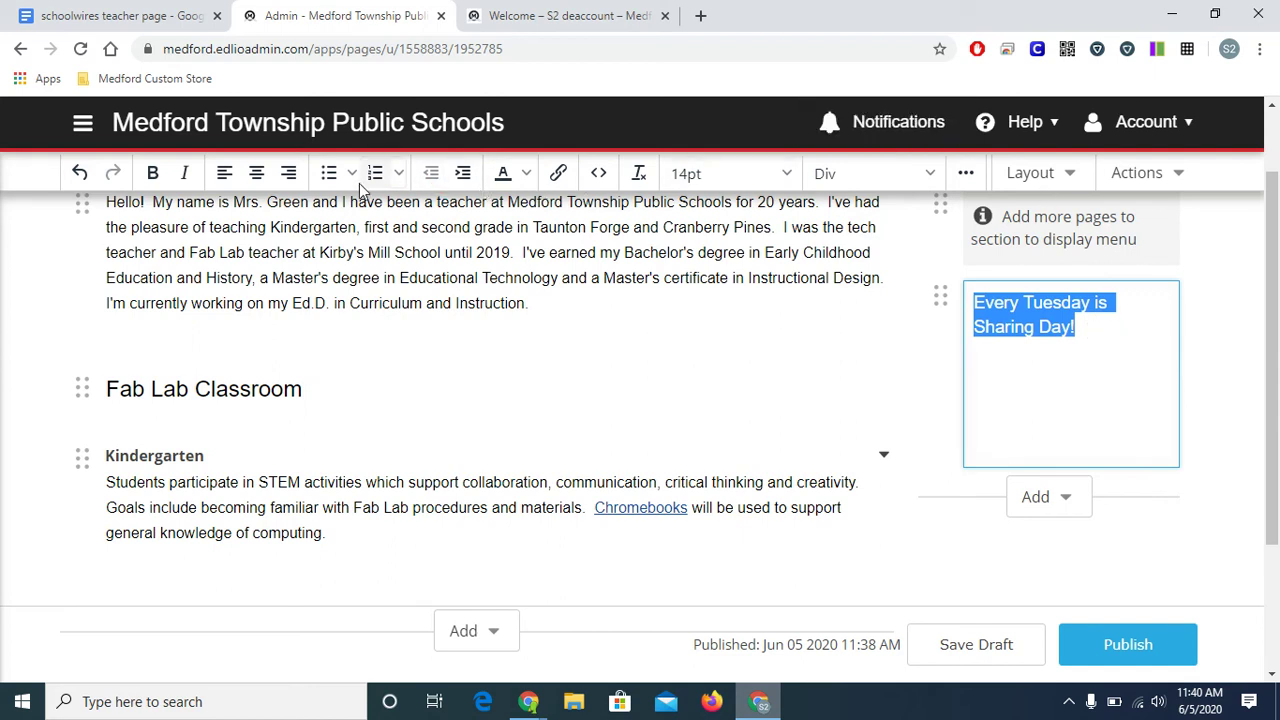
pyautogui.click(257, 173)
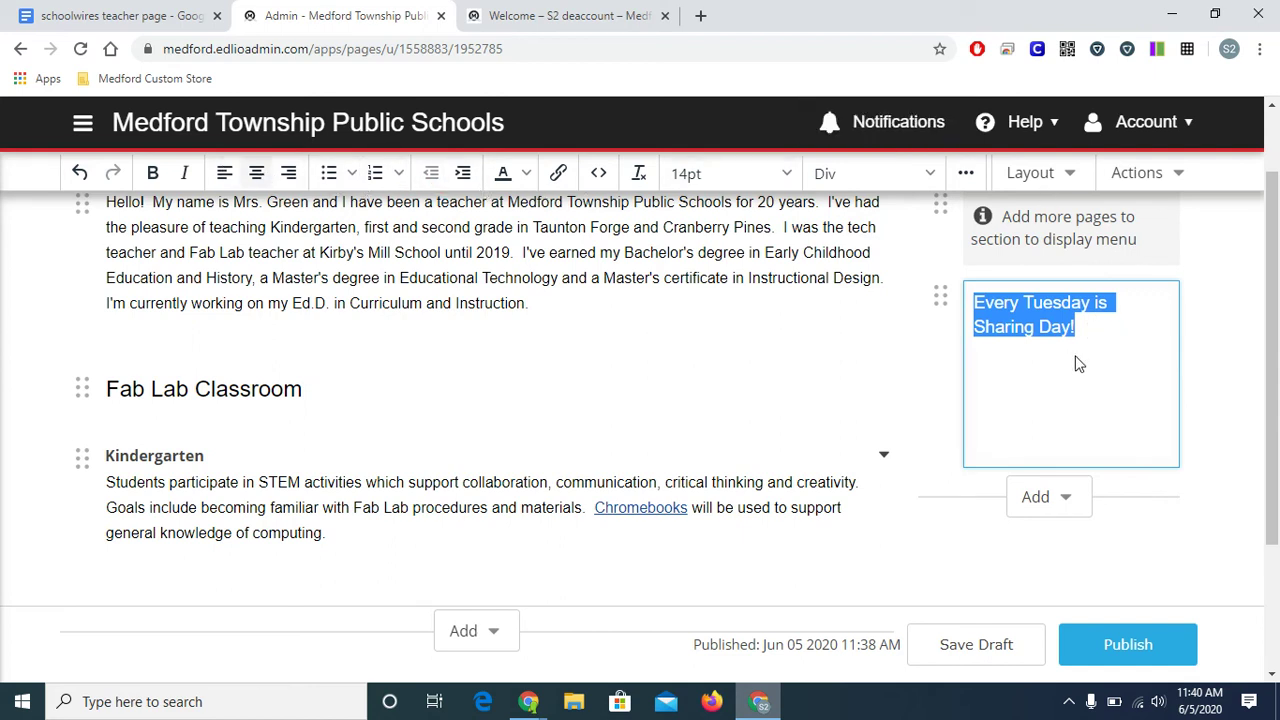
pyautogui.click(1139, 354)
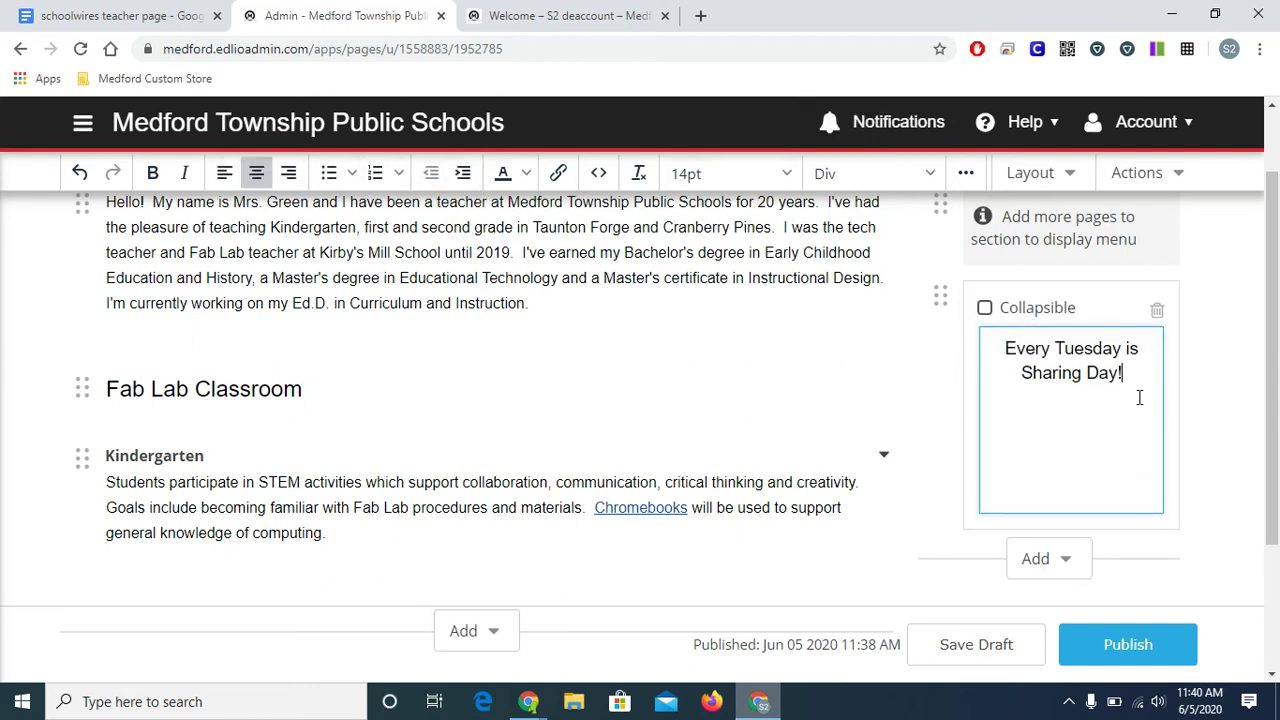
# Save the Welcome page with the Sharing Day block as a draft and publish it.
pyautogui.click(975, 648)
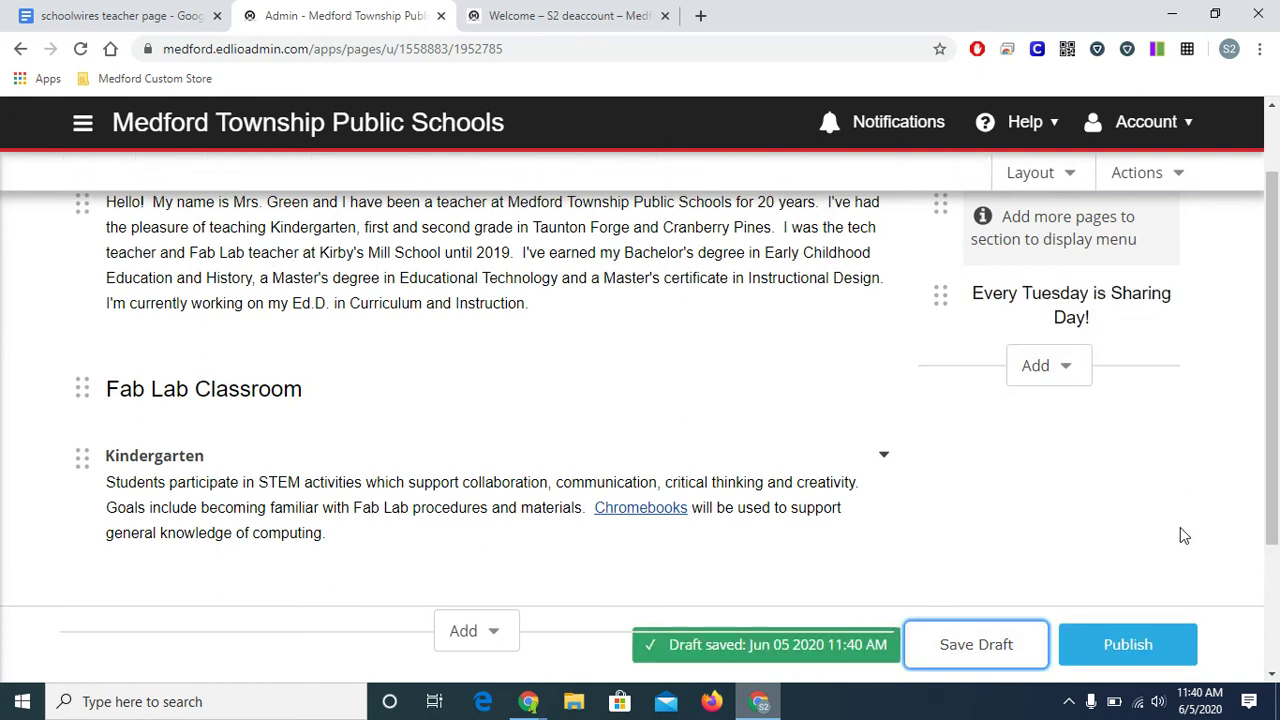
pyautogui.click(1127, 645)
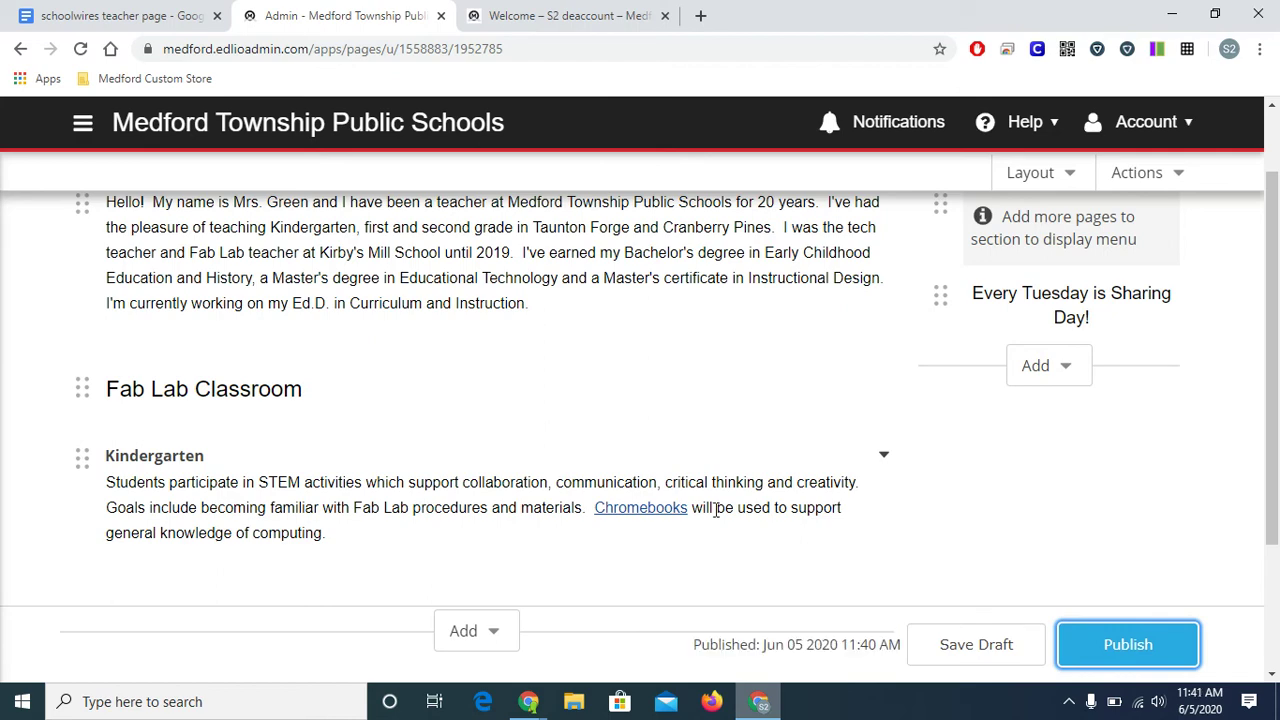
# Add a blank page titled "Classroom Expectations" to the teacher's section, save it as a draft and publish it.
pyautogui.scroll(3, 671, 420)
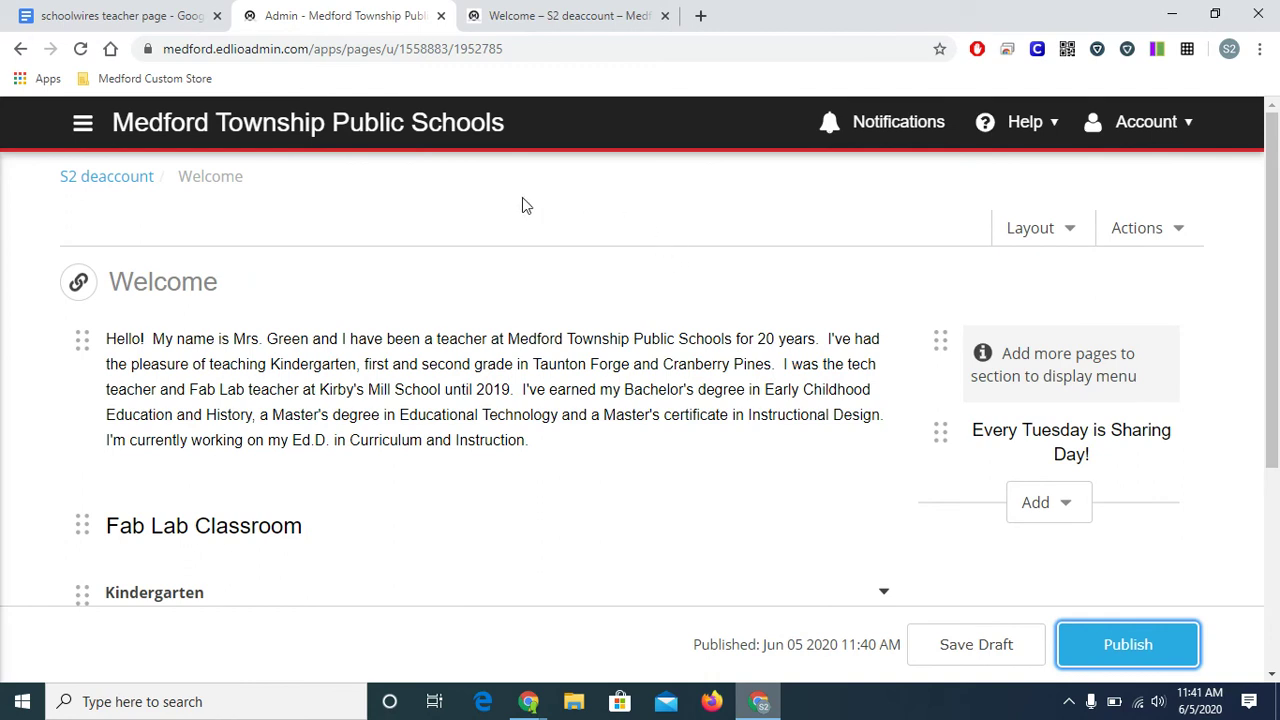
pyautogui.click(104, 182)
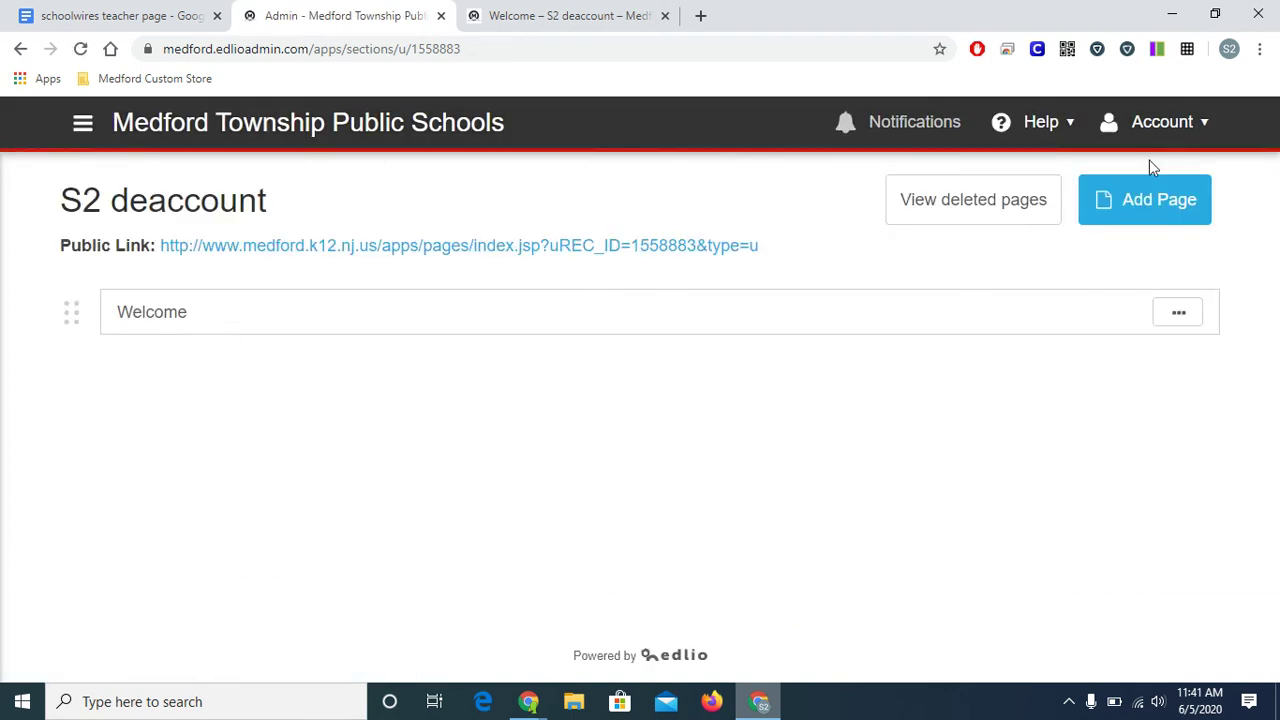
pyautogui.click(1121, 218)
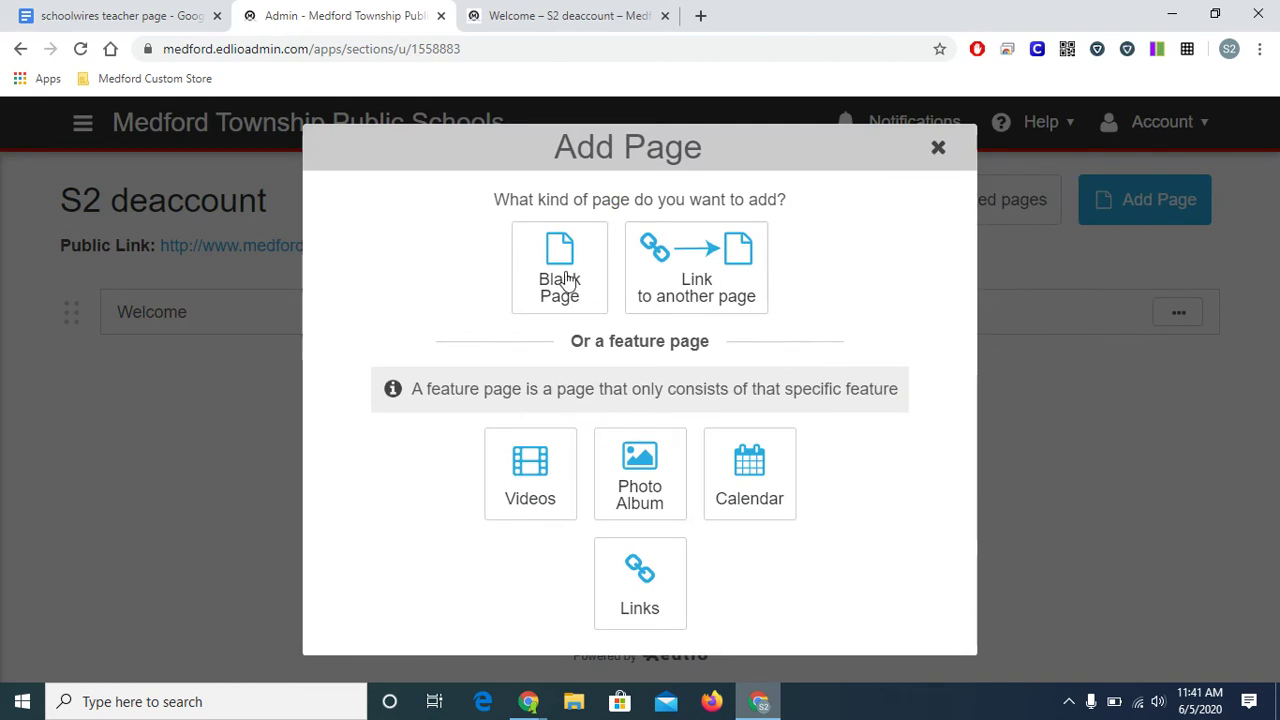
pyautogui.click(560, 280)
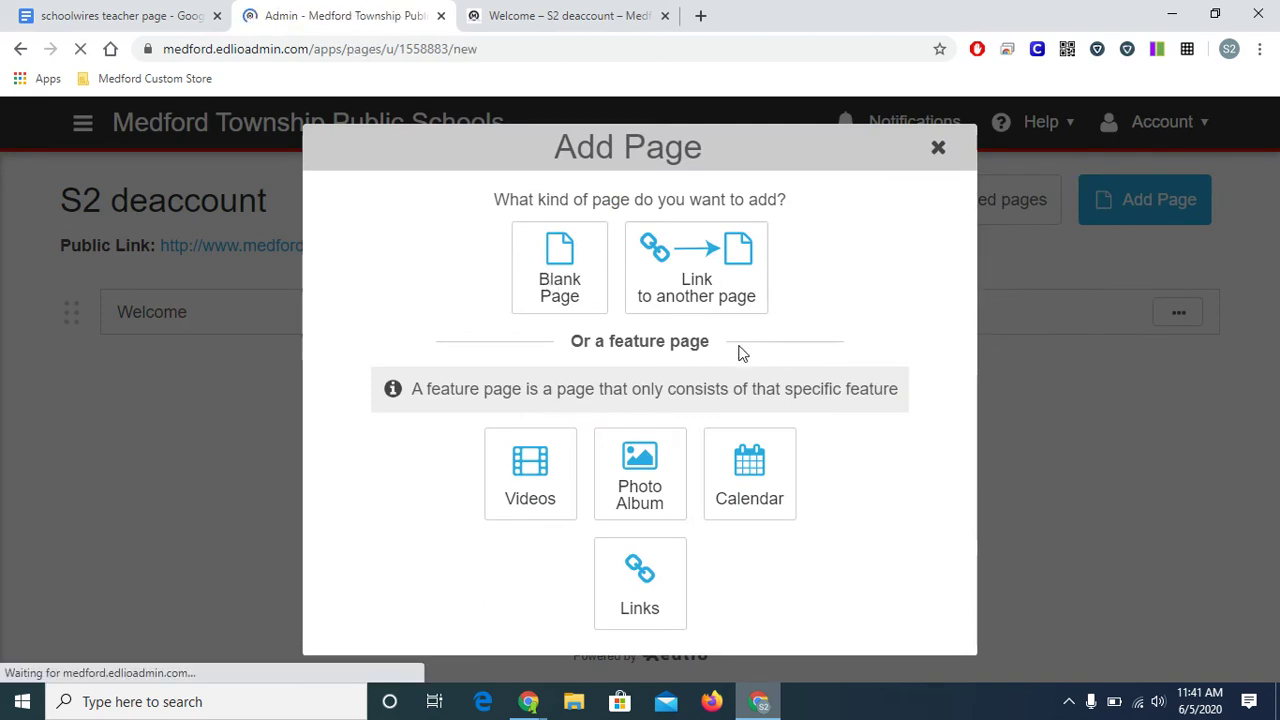
pyautogui.write('Classroo')
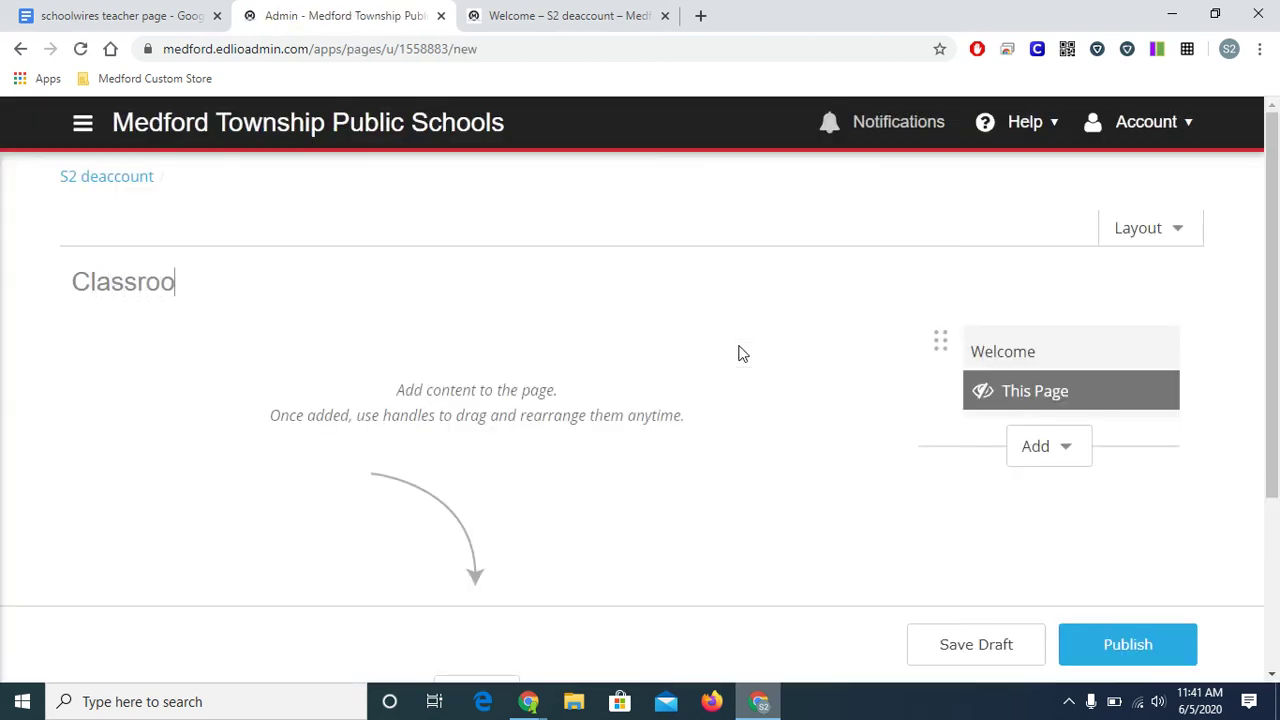
pyautogui.write('m Expectations')
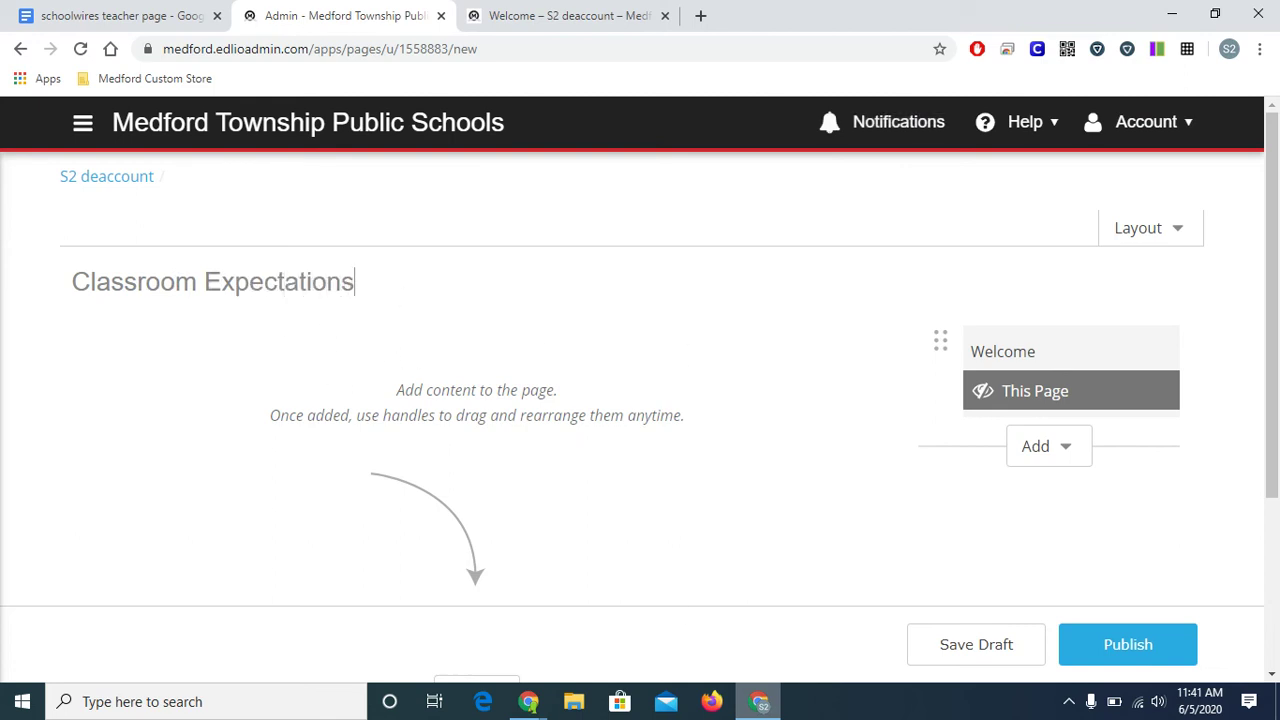
pyautogui.click(978, 658)
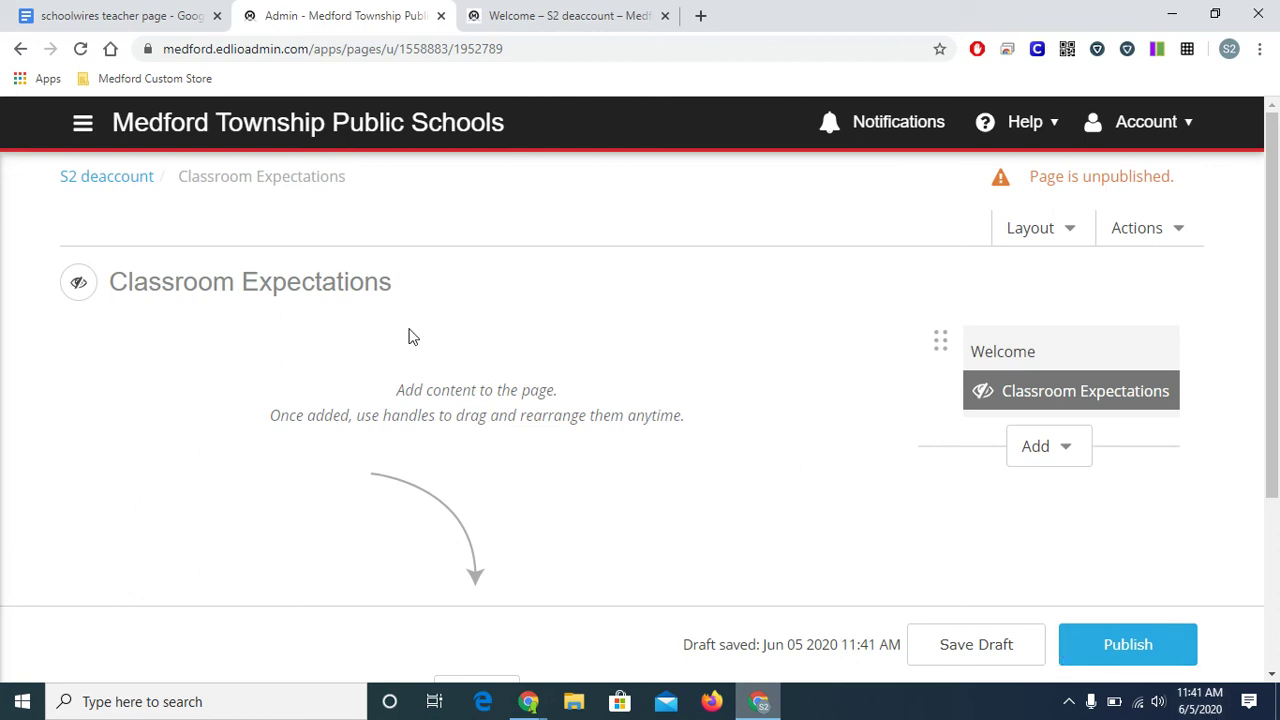
pyautogui.click(1128, 646)
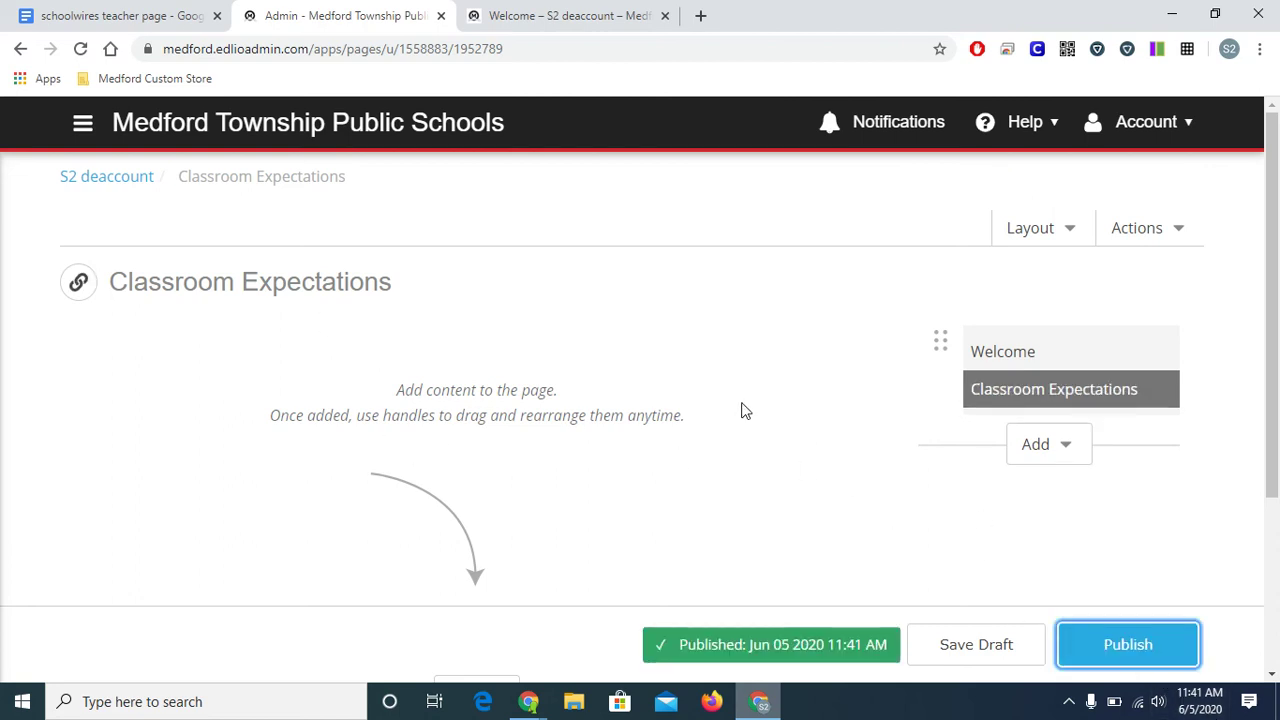
pyautogui.click(123, 189)
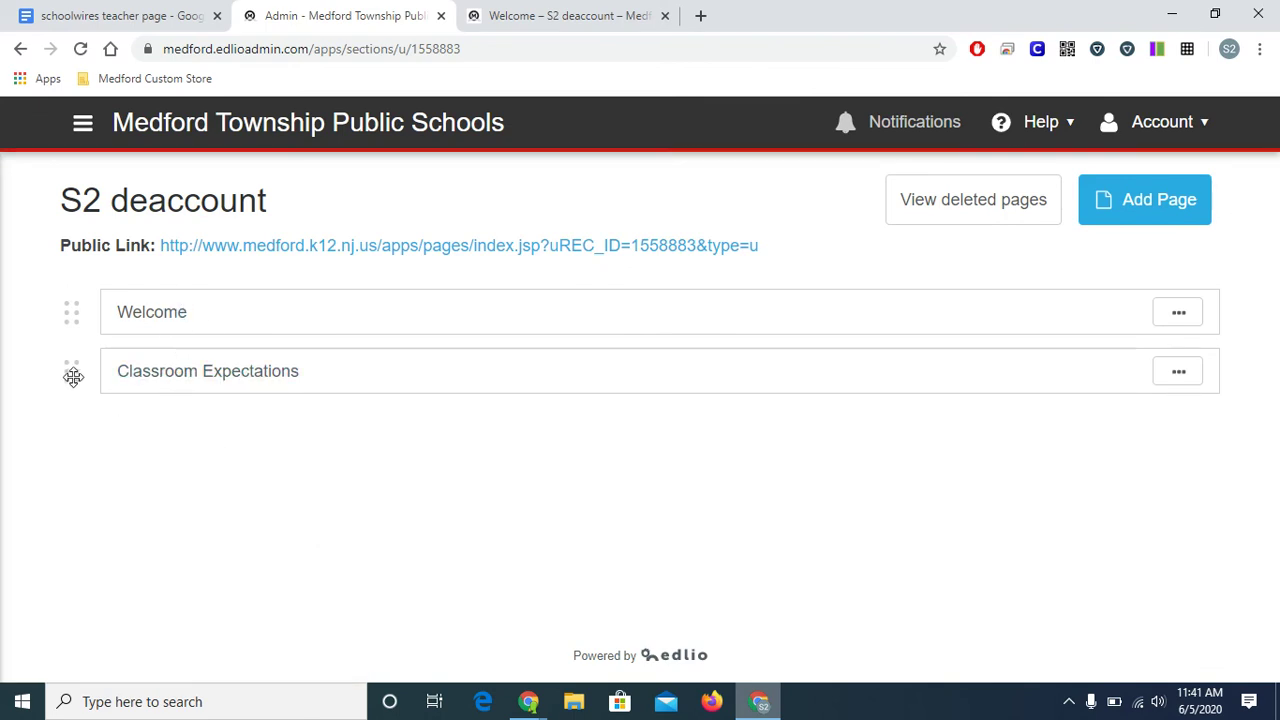
pyautogui.moveTo(70, 377)
pyautogui.mouseDown()
pyautogui.moveTo(69, 306)
pyautogui.moveTo(70, 366)
pyautogui.mouseUp()
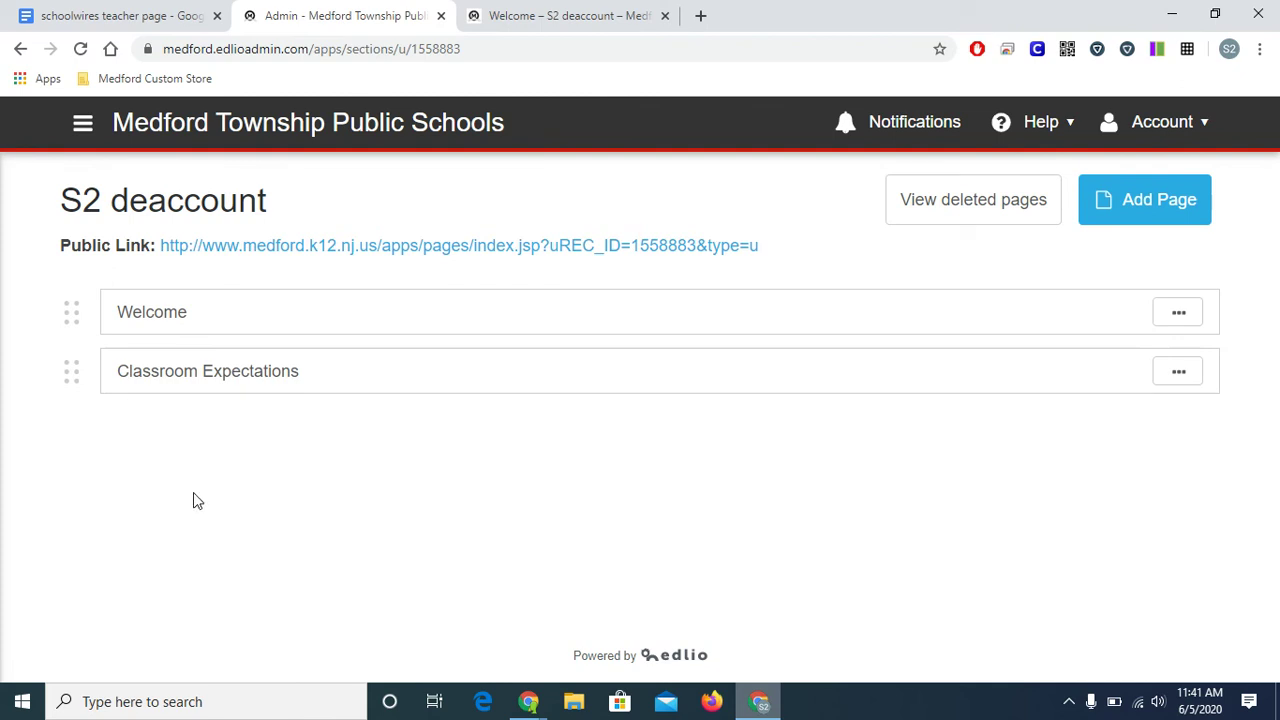
pyautogui.click(1147, 213)
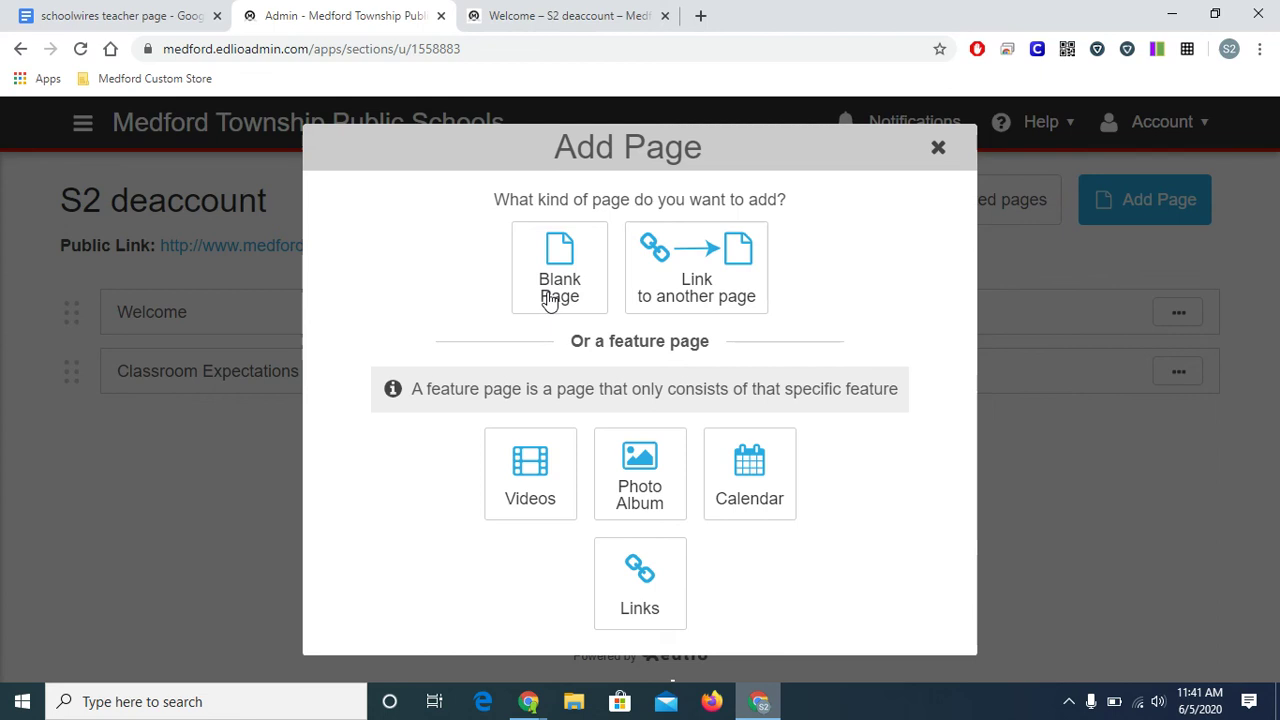
pyautogui.click(706, 284)
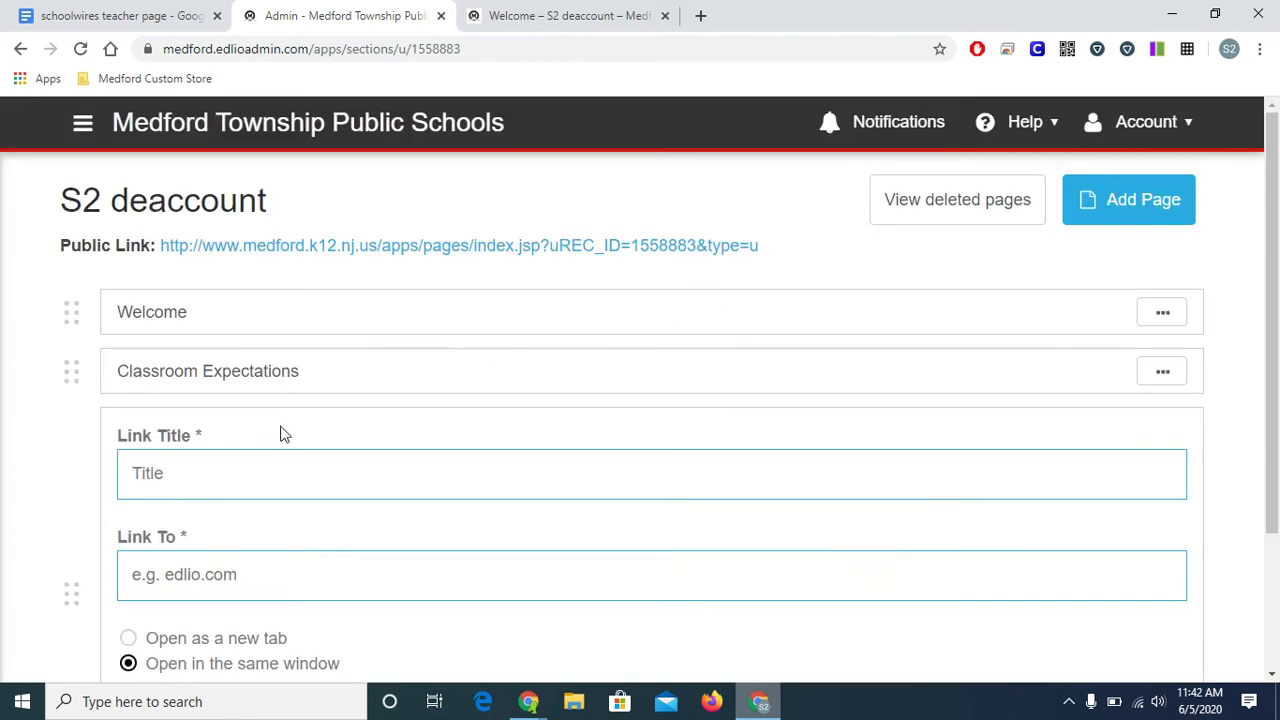
pyautogui.write('Googl')
pyautogui.write('http://www.')
pyautogui.write('goog')
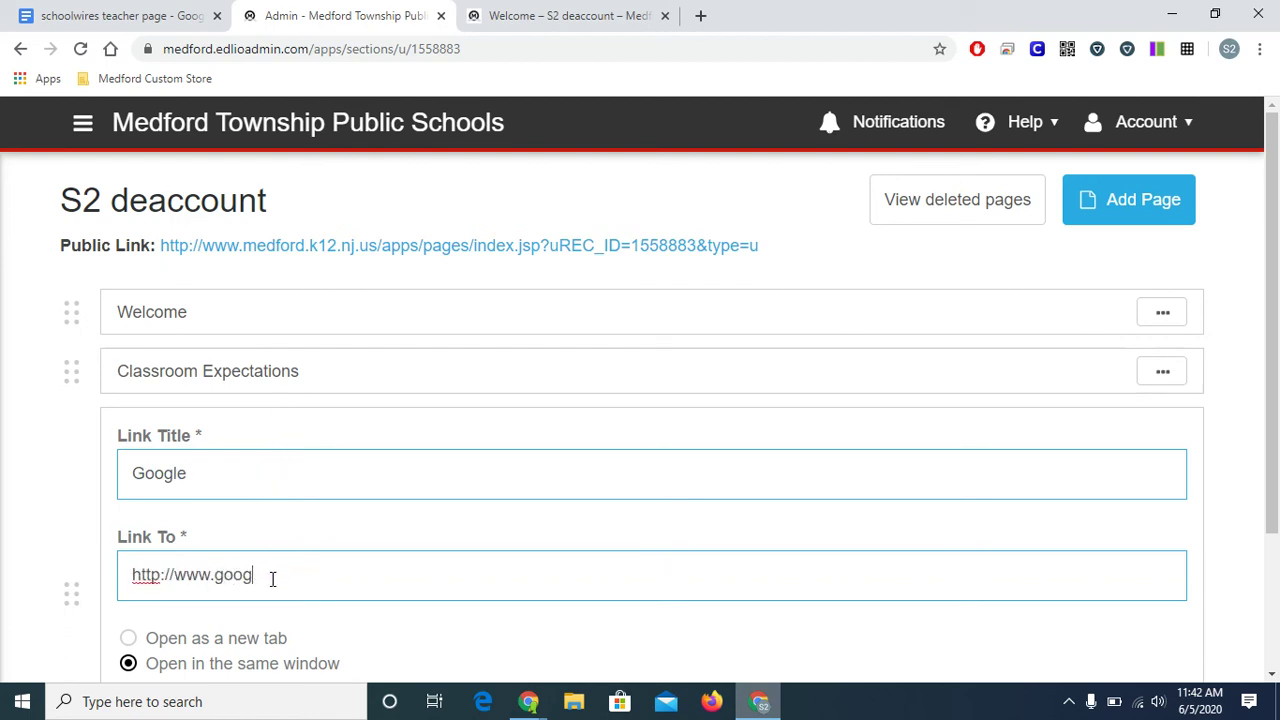
pyautogui.write('le.com')
# Set the Google link page to open as a new tab and save it.
pyautogui.scroll(-1, 294, 563)
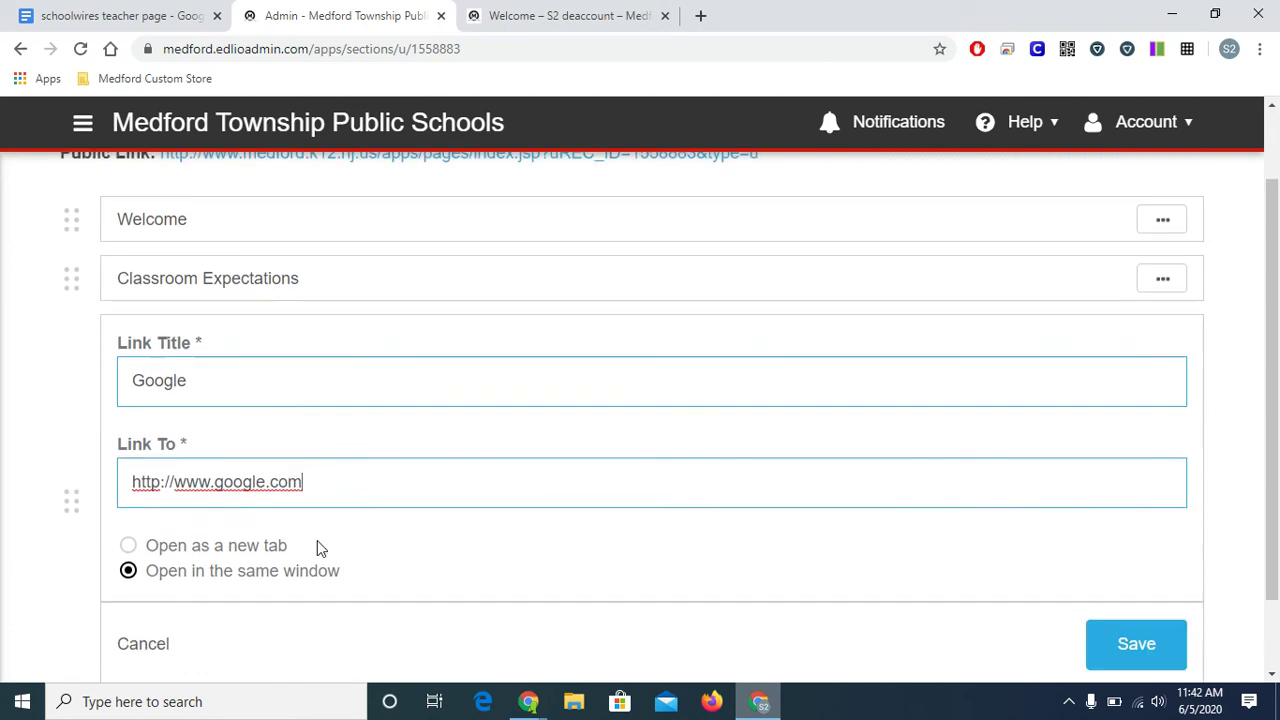
pyautogui.click(131, 547)
pyautogui.scroll(-1, 386, 537)
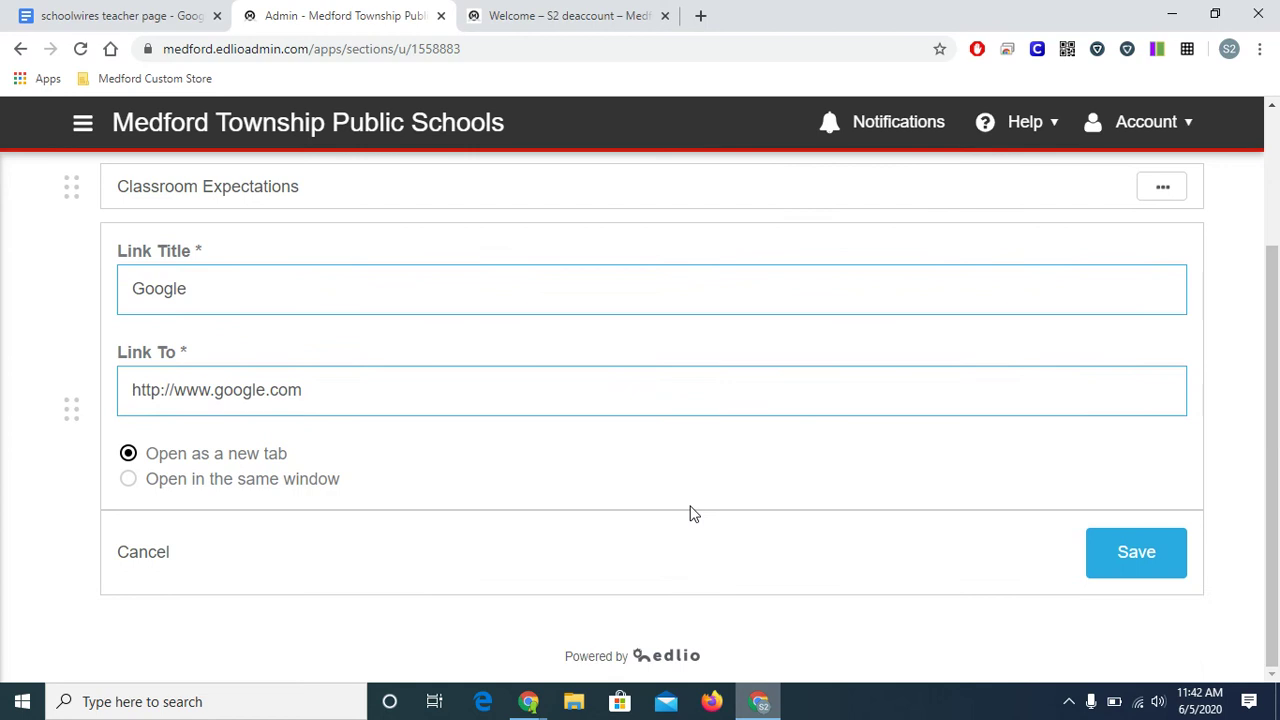
pyautogui.click(1136, 562)
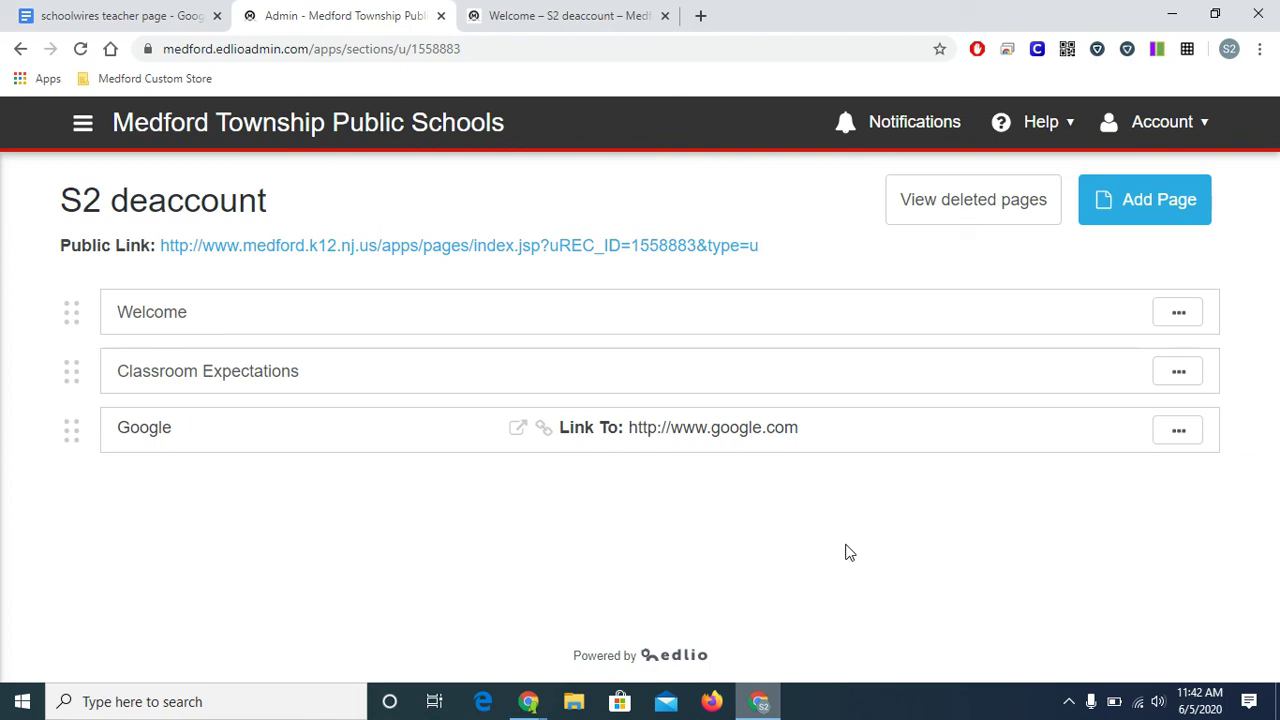
# Reload the public Welcome page and expand its Kindergarten section to review the published content.
pyautogui.hotkey('ctrl', 'Tab')
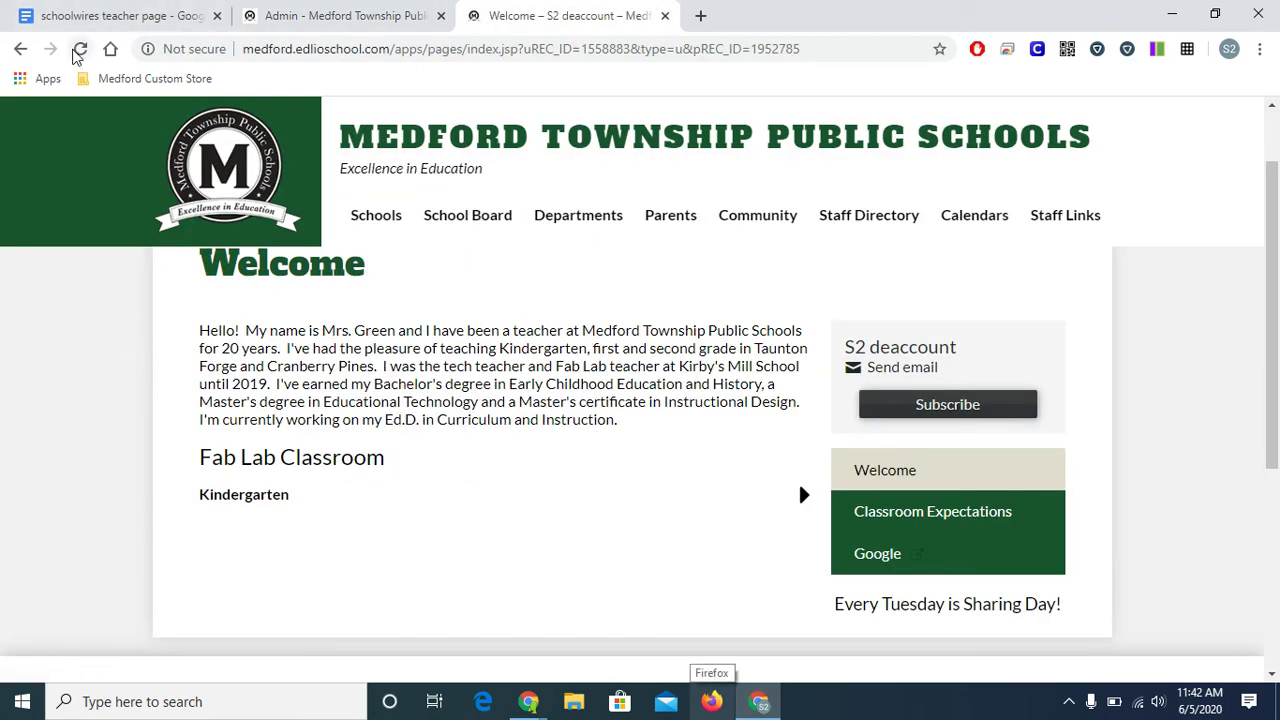
pyautogui.click(80, 48)
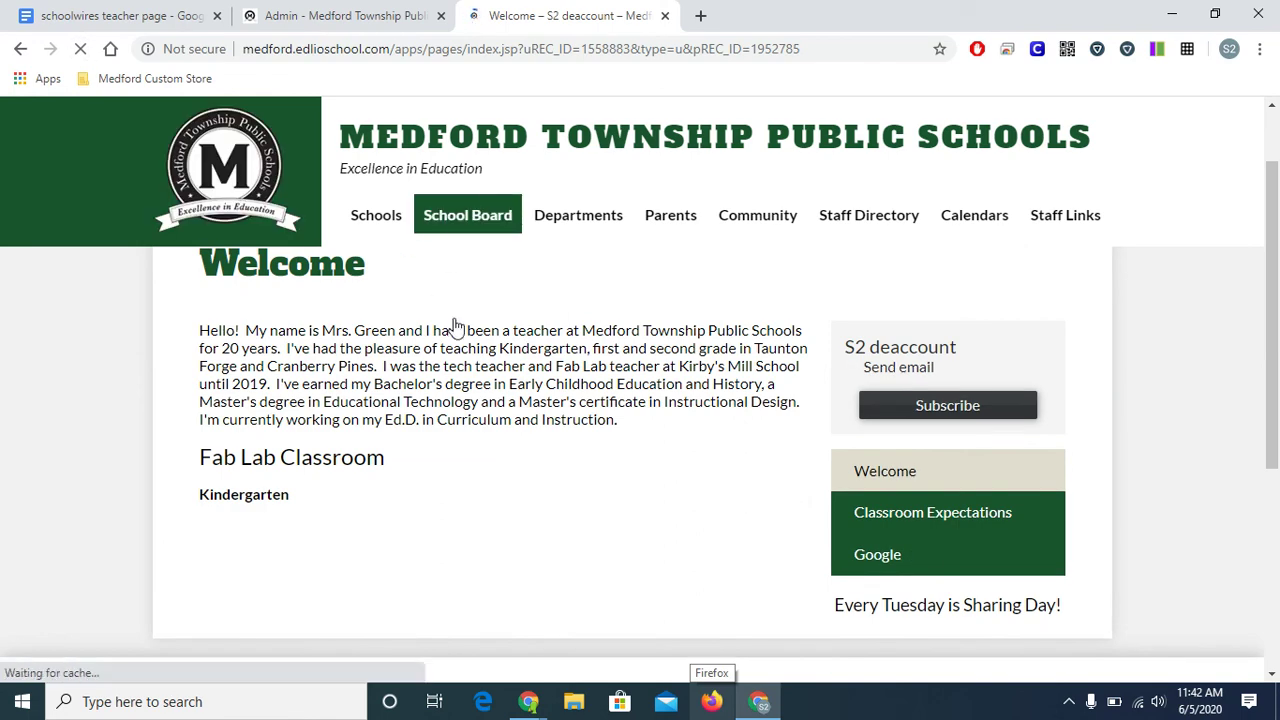
pyautogui.click(804, 497)
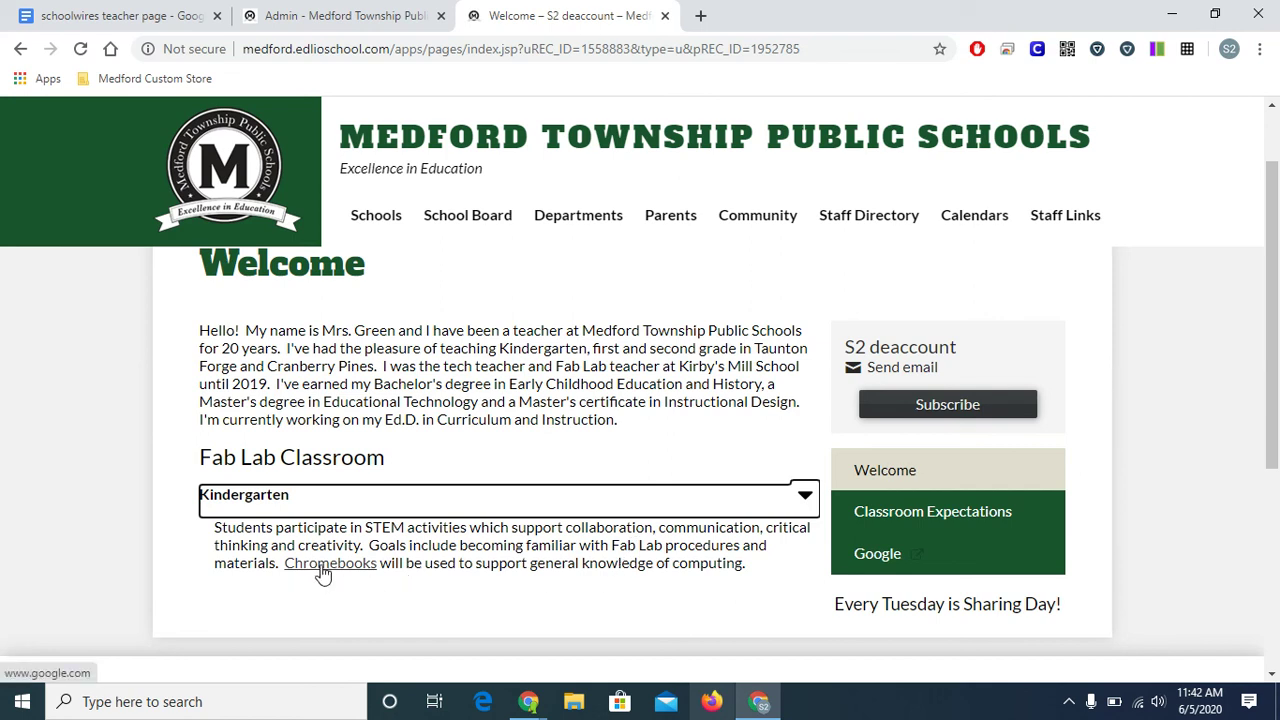
pyautogui.click(375, 592)
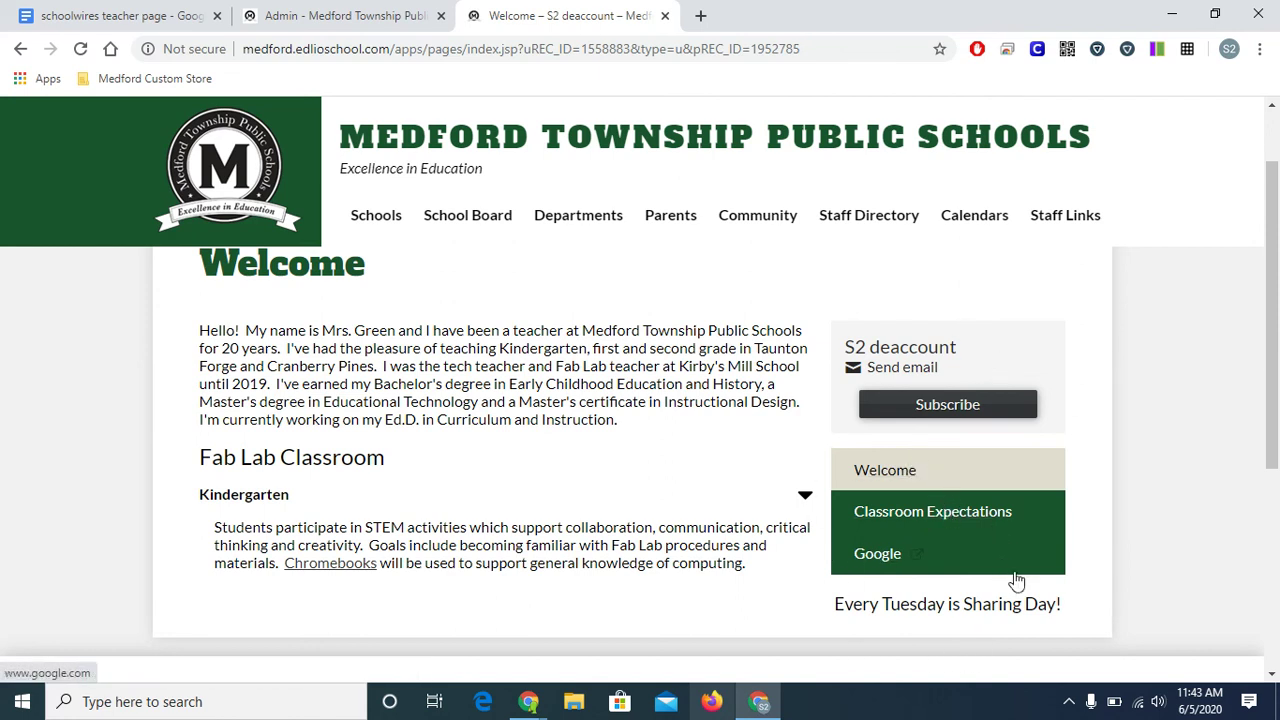
# Test the Classroom Expectations and Google entries in the public page menu, and return to the Welcome page to review it.
pyautogui.click(995, 514)
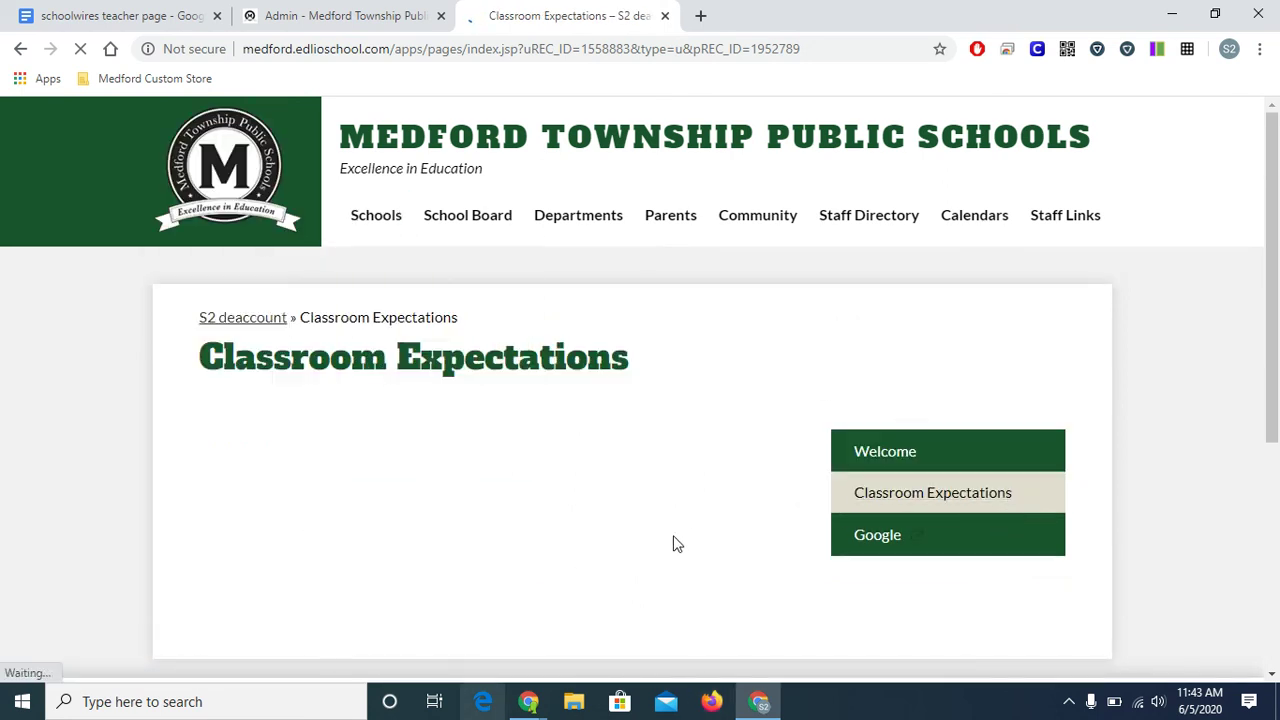
pyautogui.click(876, 536)
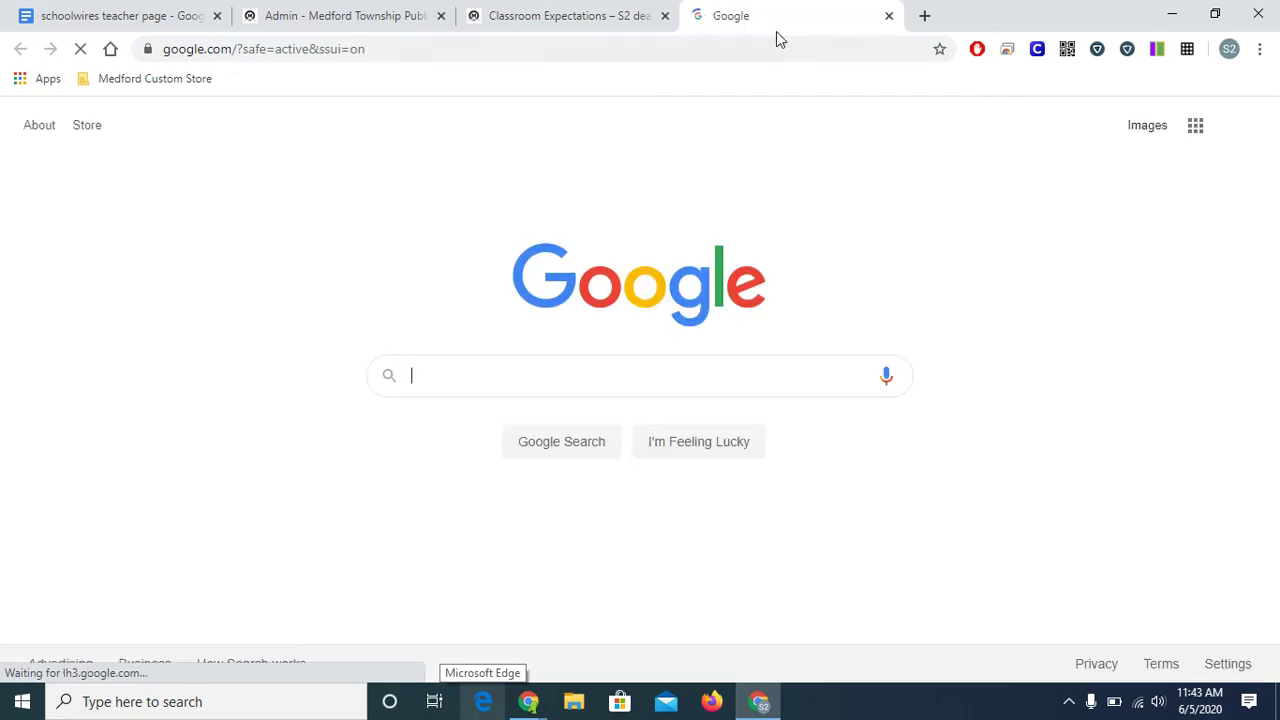
pyautogui.click(549, 15)
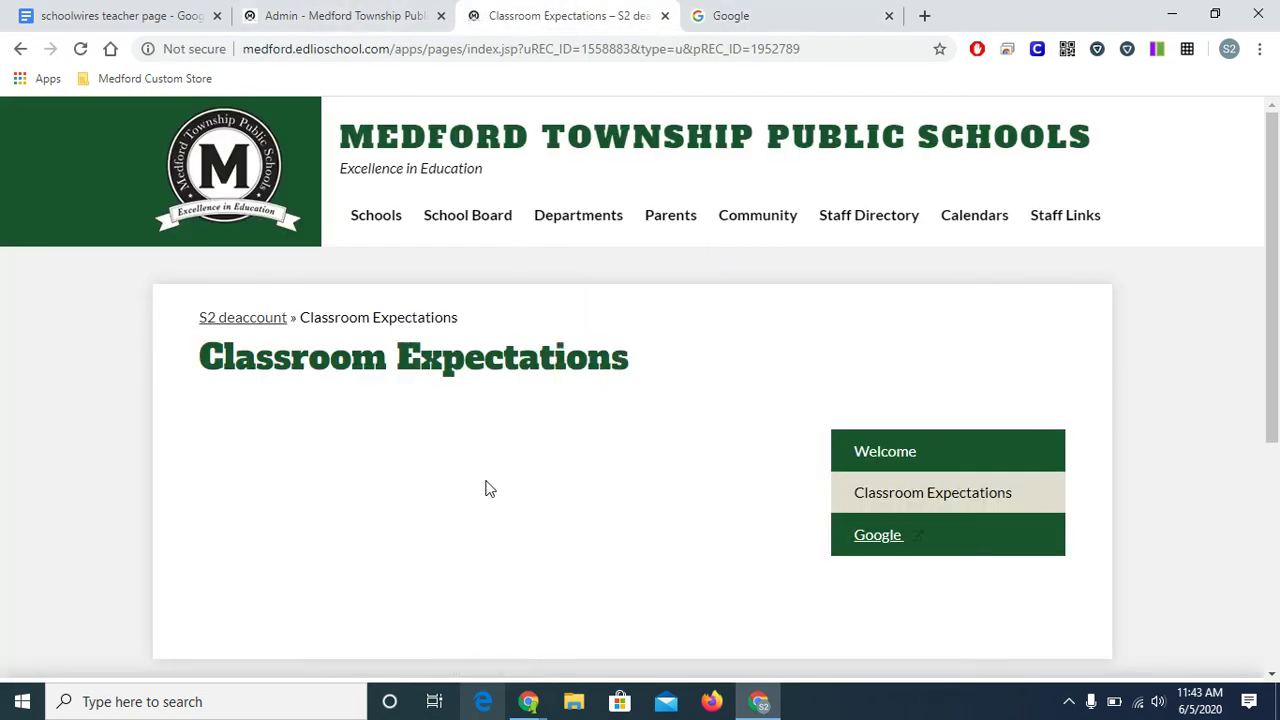
pyautogui.click(870, 452)
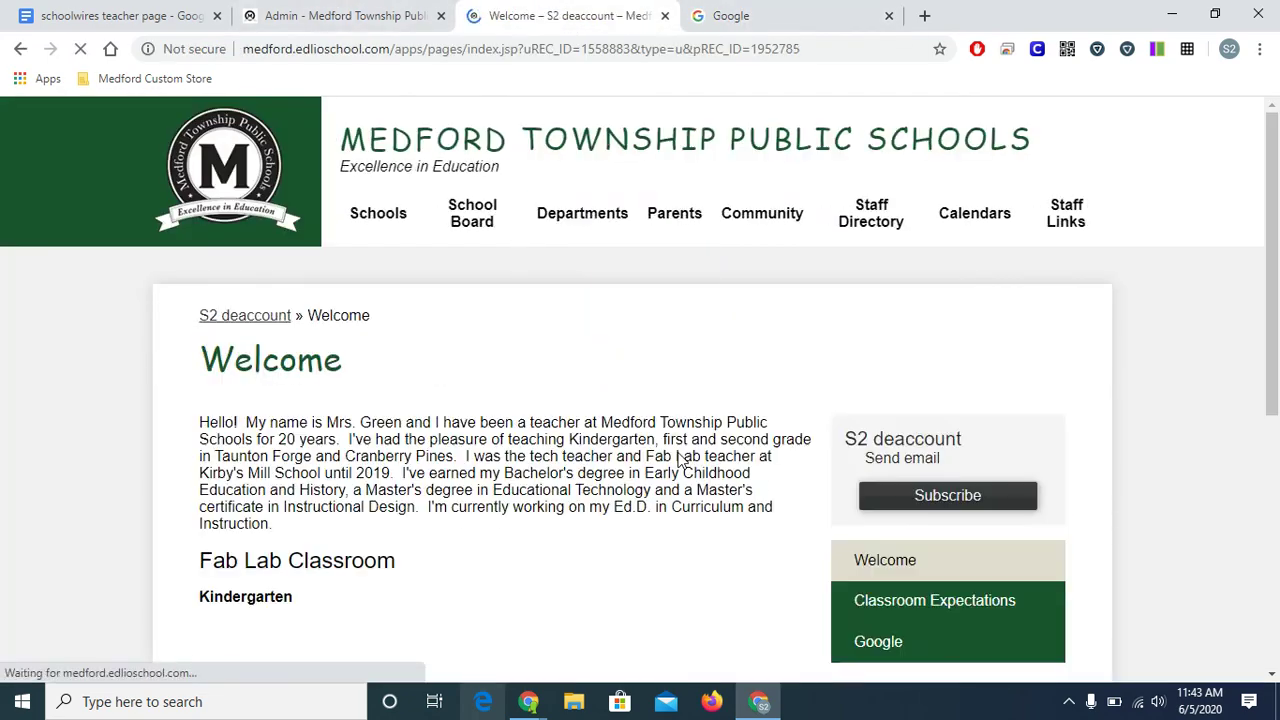
pyautogui.scroll(-1, 608, 503)
pyautogui.scroll(1, 609, 511)
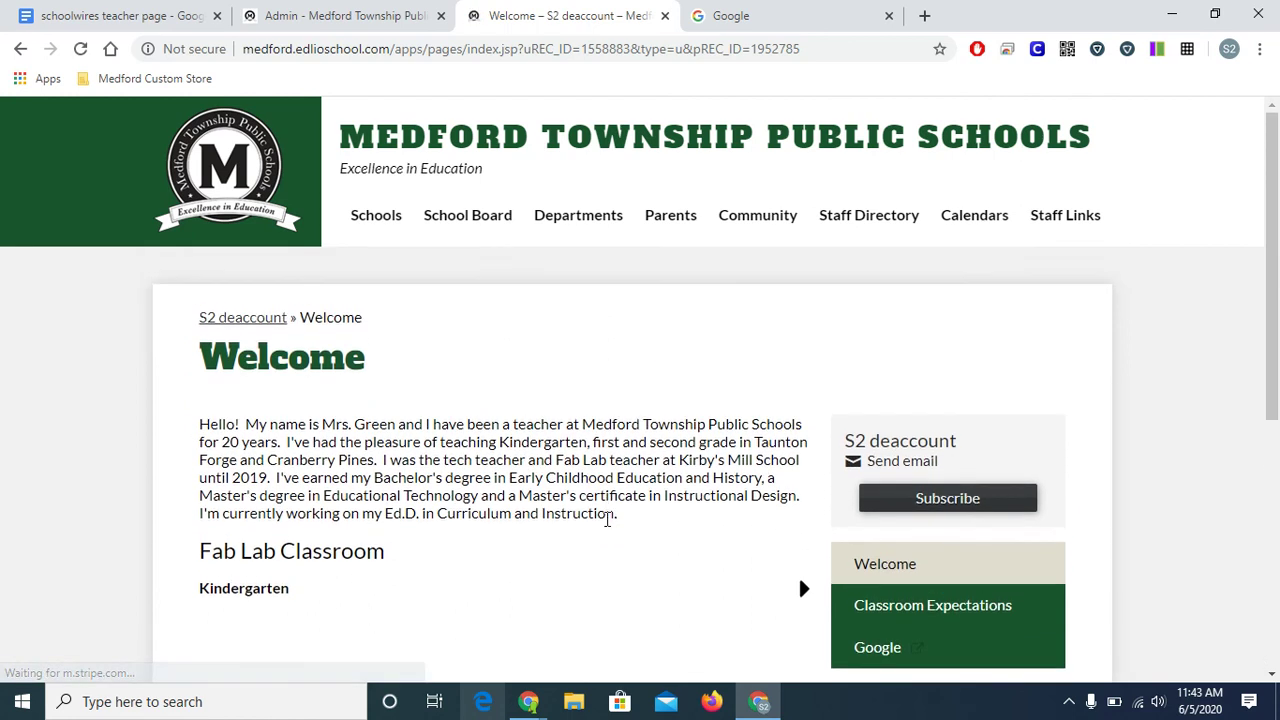
pyautogui.scroll(-1, 599, 521)
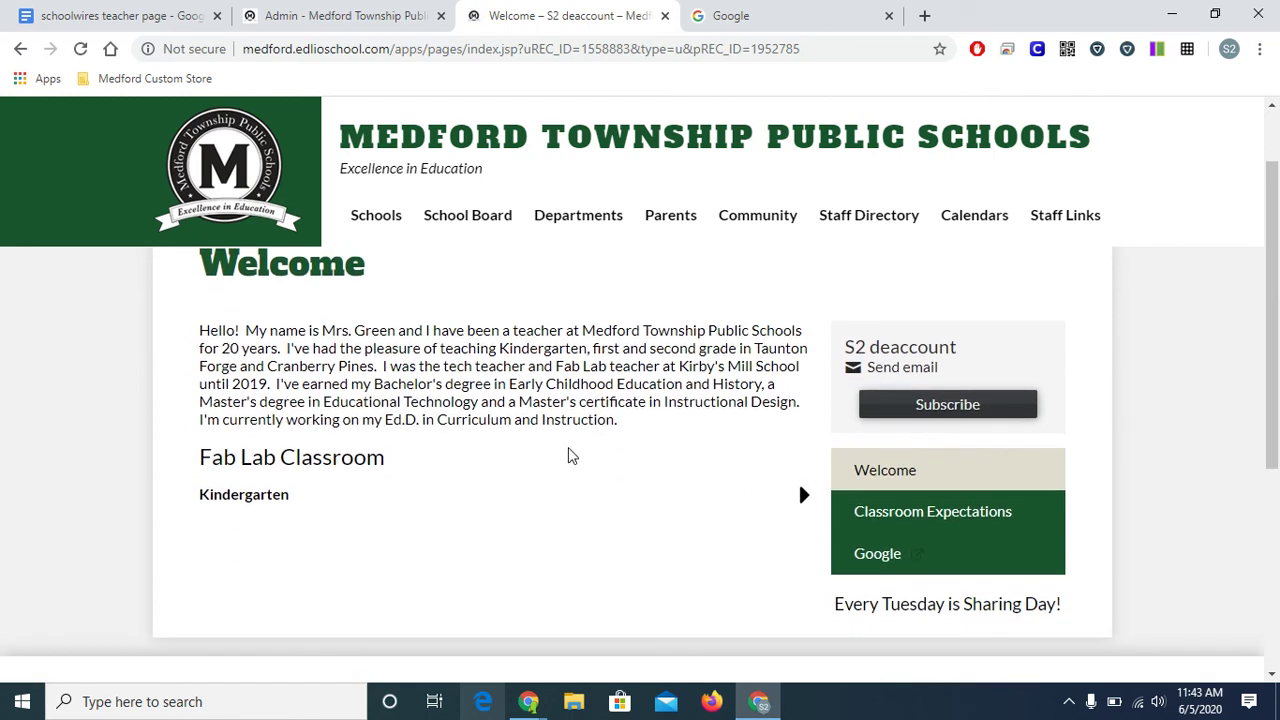